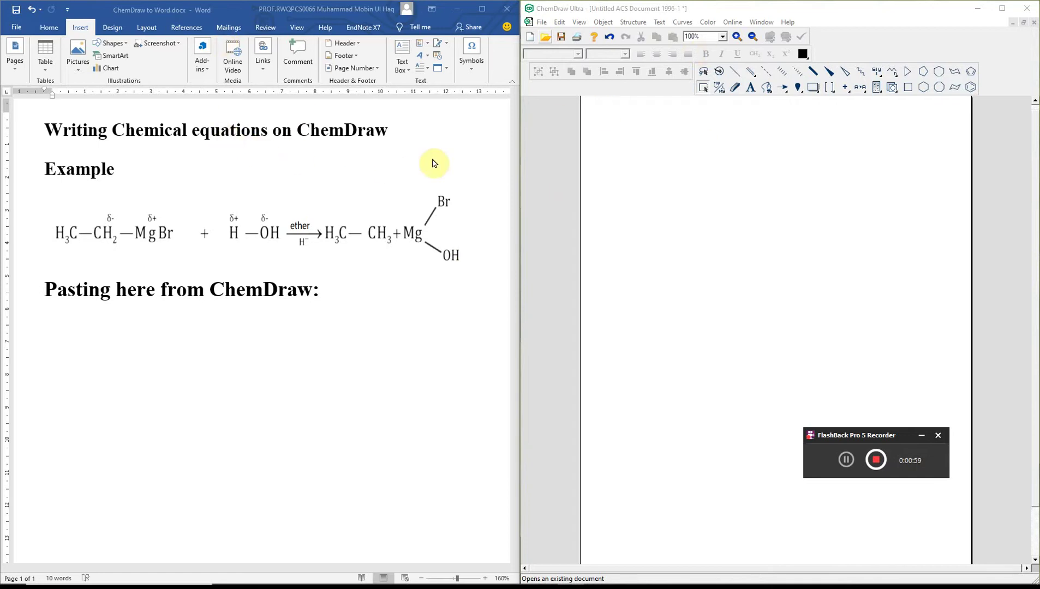
Set the drawing zoom to 400% and delete the pasted bond line from the page
{"action": "key", "text": "ctrl+v"}
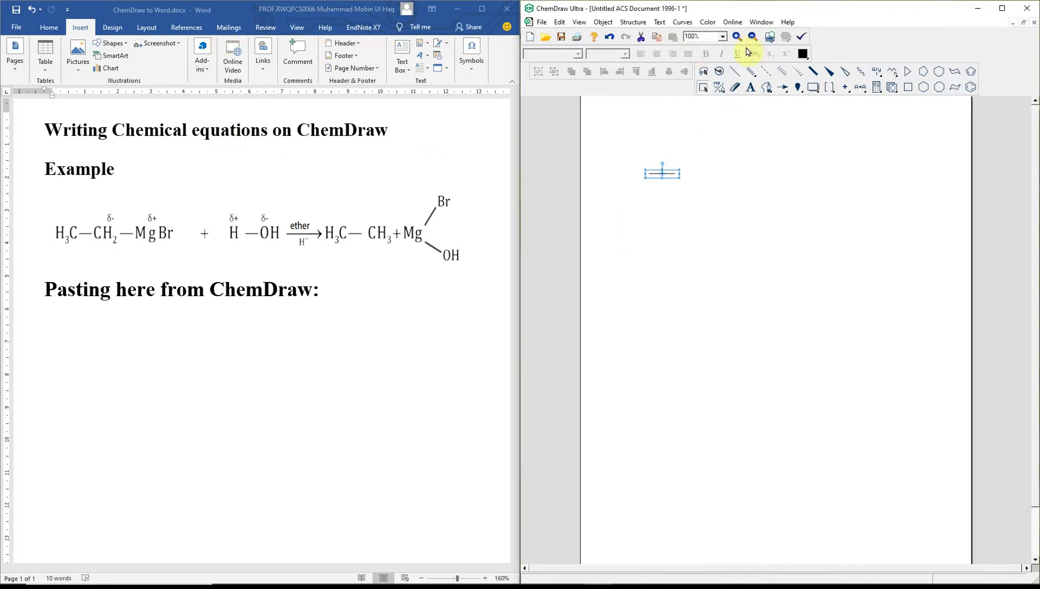
{"action": "left_click", "coordinate": [724, 40]}
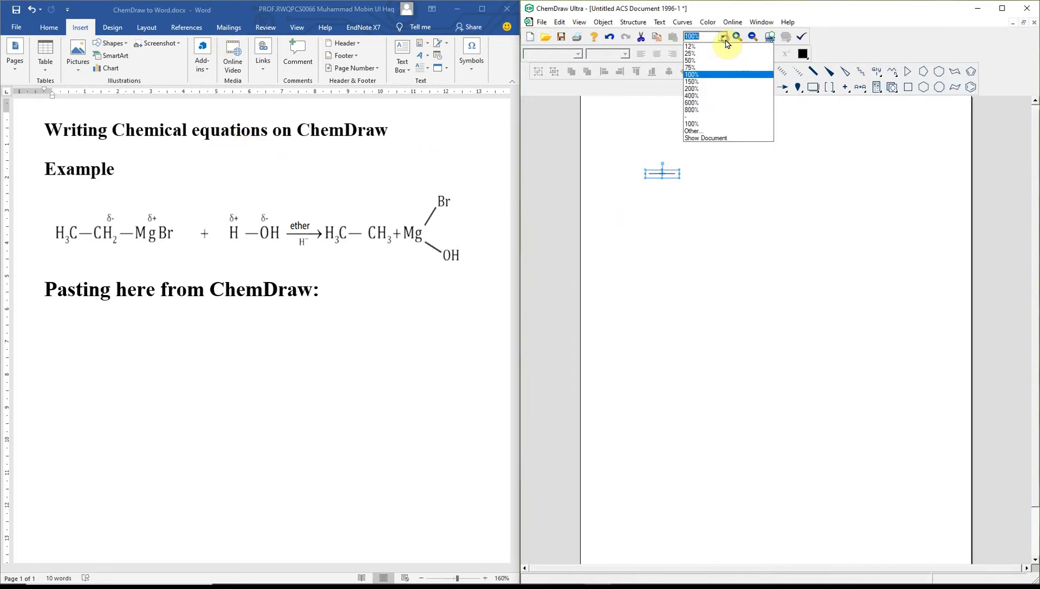
{"action": "left_click", "coordinate": [716, 104]}
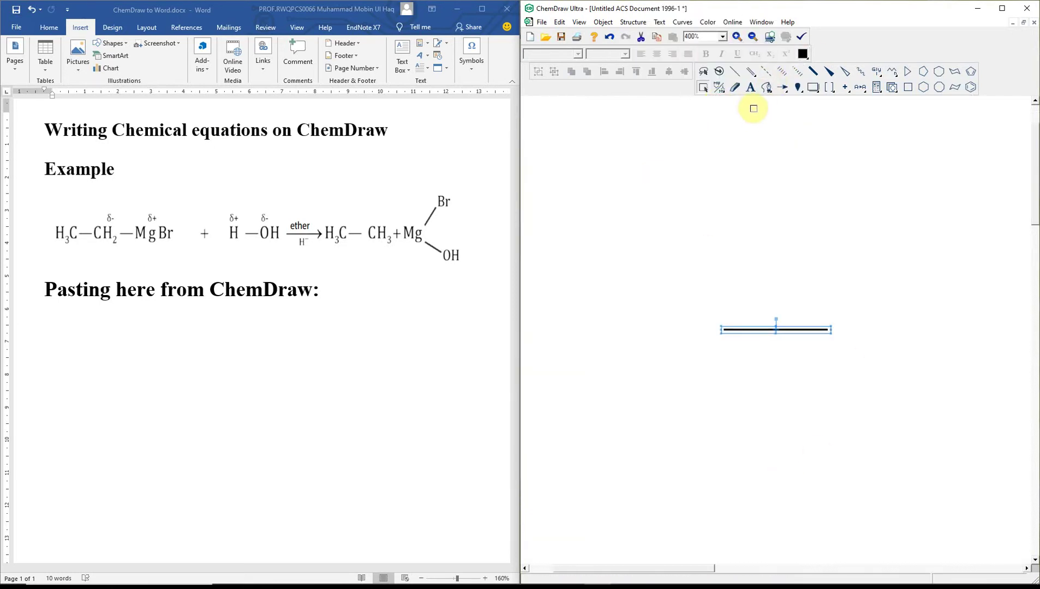
{"action": "left_click_drag", "start_coordinate": [680, 206], "coordinate": [917, 410]}
{"action": "key", "text": "Delete"}
Write CH3 on the empty page and extend a horizontal single bond from its carbon
{"action": "left_click", "coordinate": [751, 88]}
{"action": "left_click", "coordinate": [634, 238]}
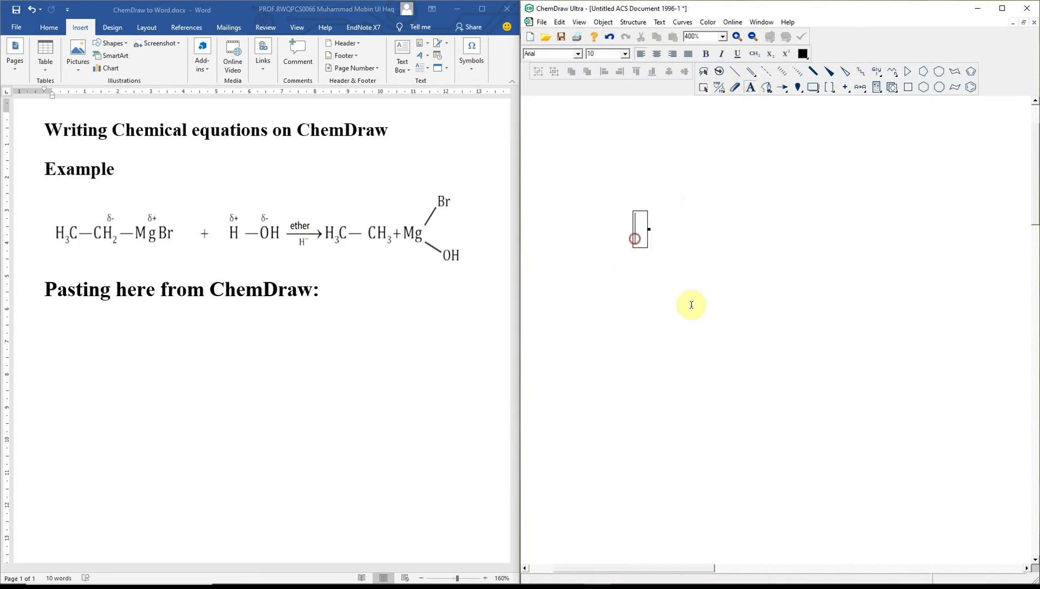
{"action": "type", "text": "CH3"}
{"action": "left_click", "coordinate": [719, 87]}
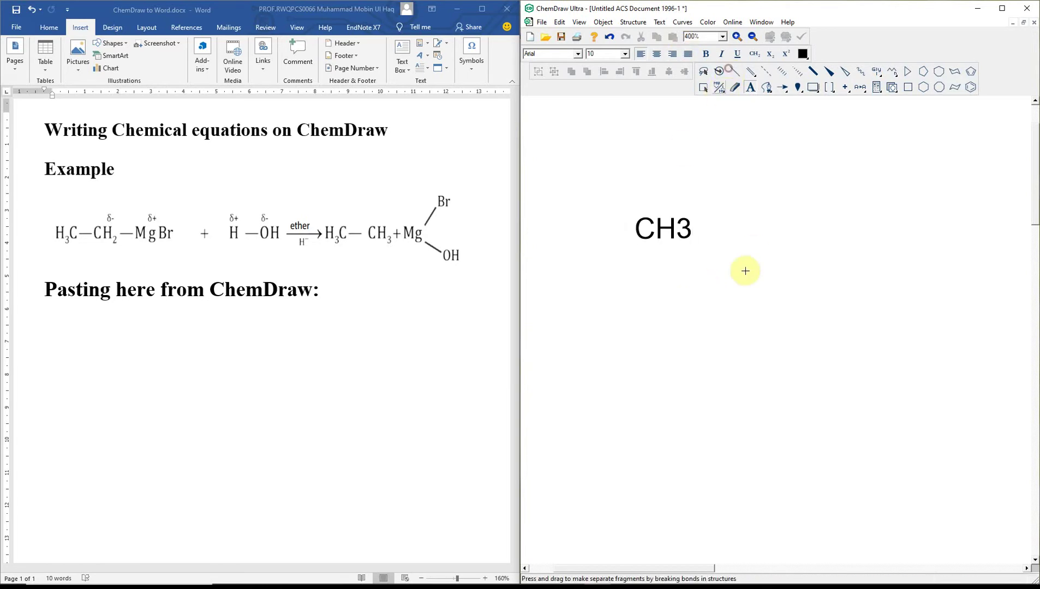
{"action": "left_click", "coordinate": [645, 228]}
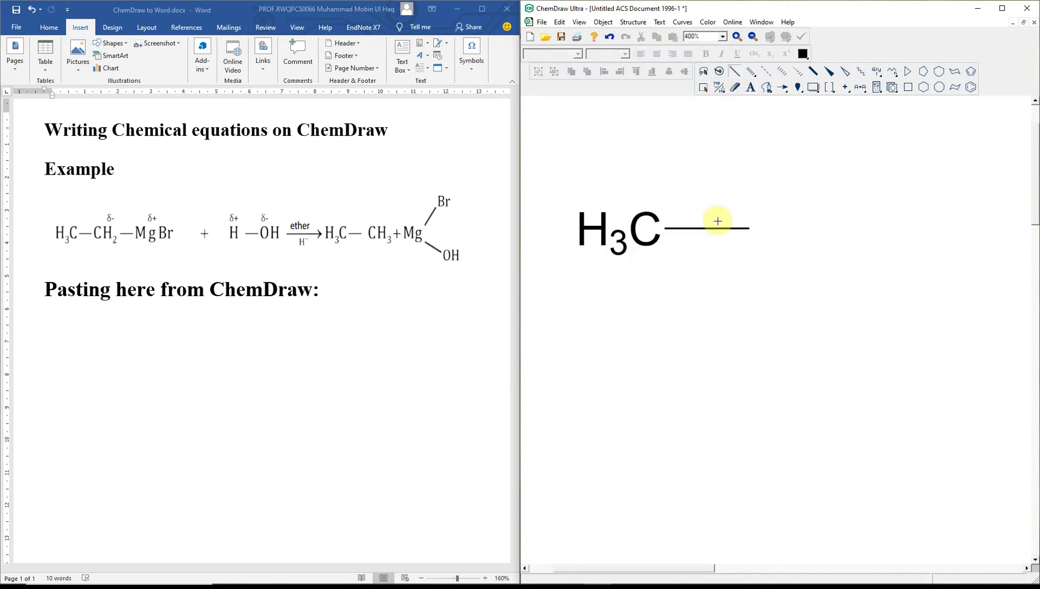
Make the H3C fragment's object settings the document defaults, with a 0.5 in fixed length and 16 pt Arial atom labels
{"action": "left_click", "coordinate": [703, 87]}
{"action": "left_click_drag", "start_coordinate": [574, 168], "coordinate": [835, 333]}
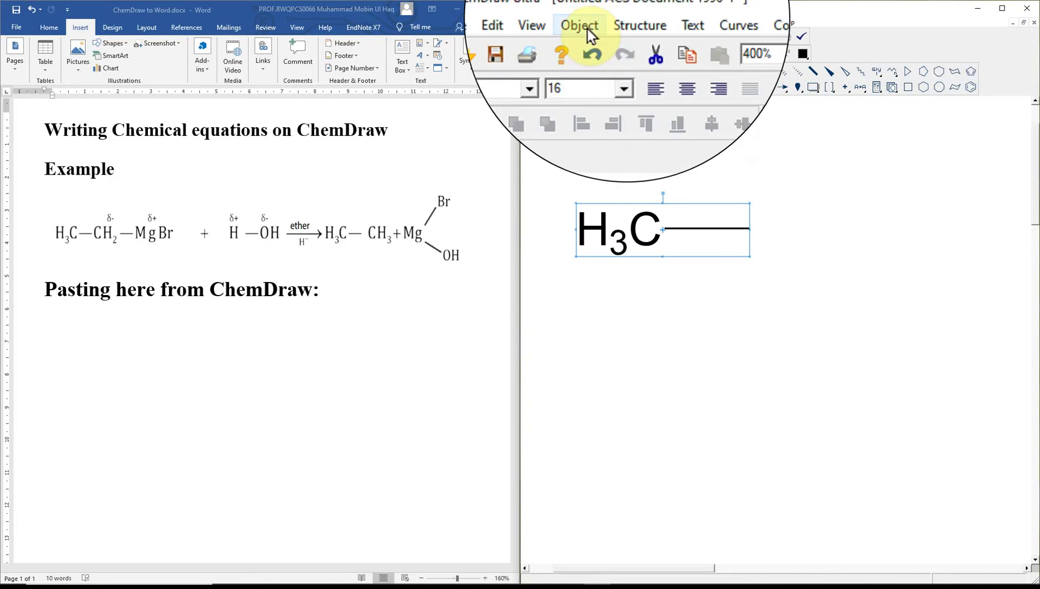
{"action": "left_click", "coordinate": [607, 24]}
{"action": "mouse_move", "coordinate": [710, 161]}
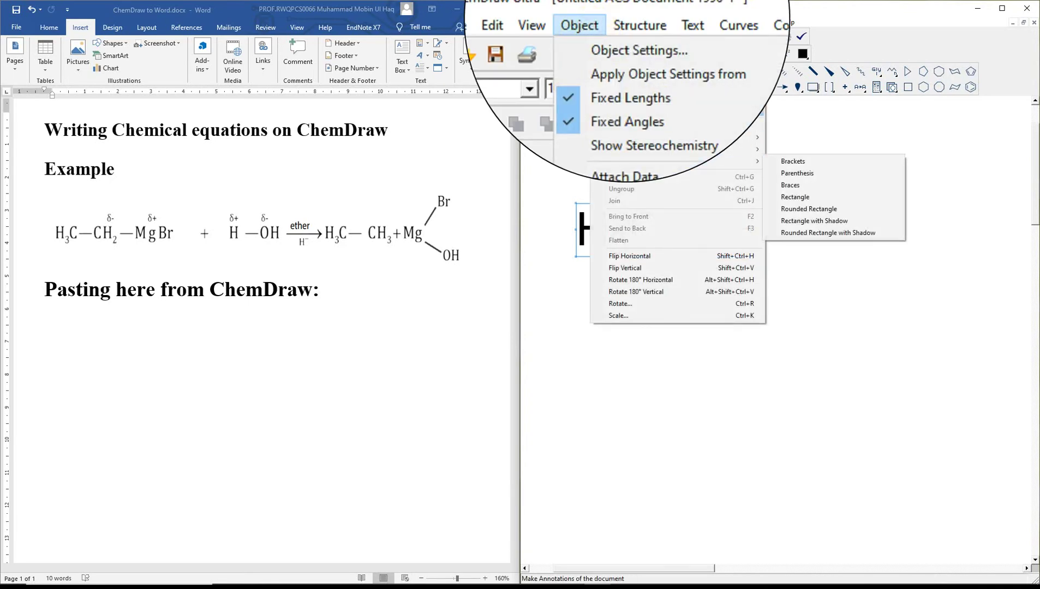
{"action": "left_click", "coordinate": [642, 54]}
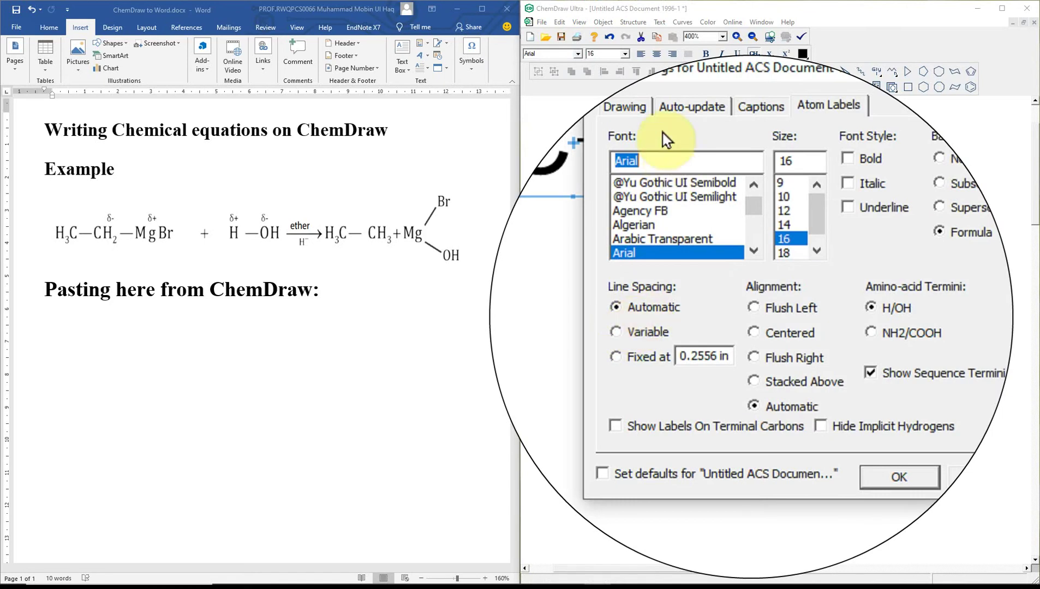
{"action": "left_click", "coordinate": [678, 108]}
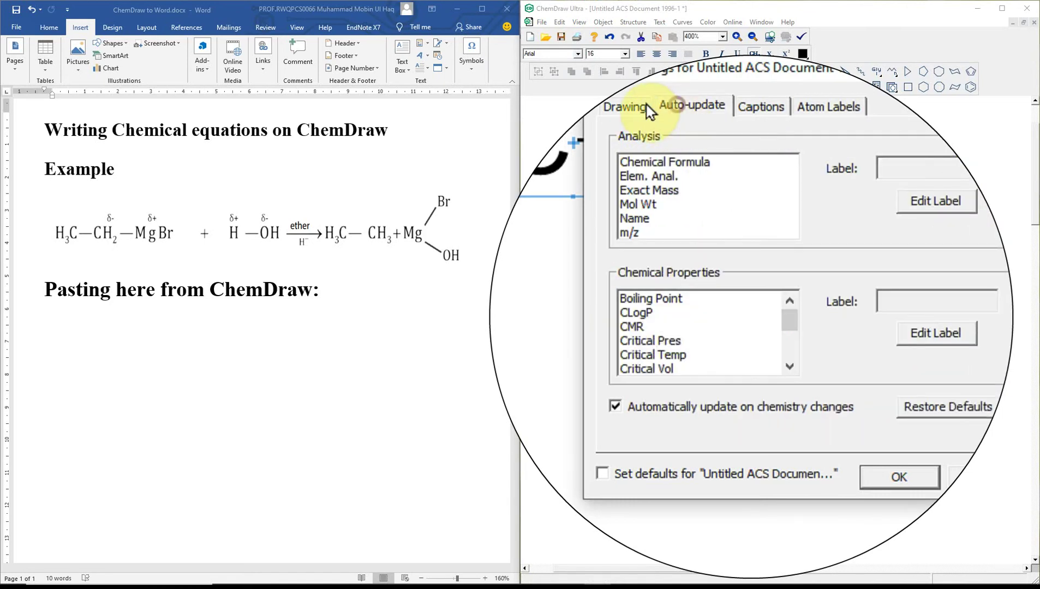
{"action": "left_click", "coordinate": [617, 105]}
{"action": "left_click", "coordinate": [633, 238]}
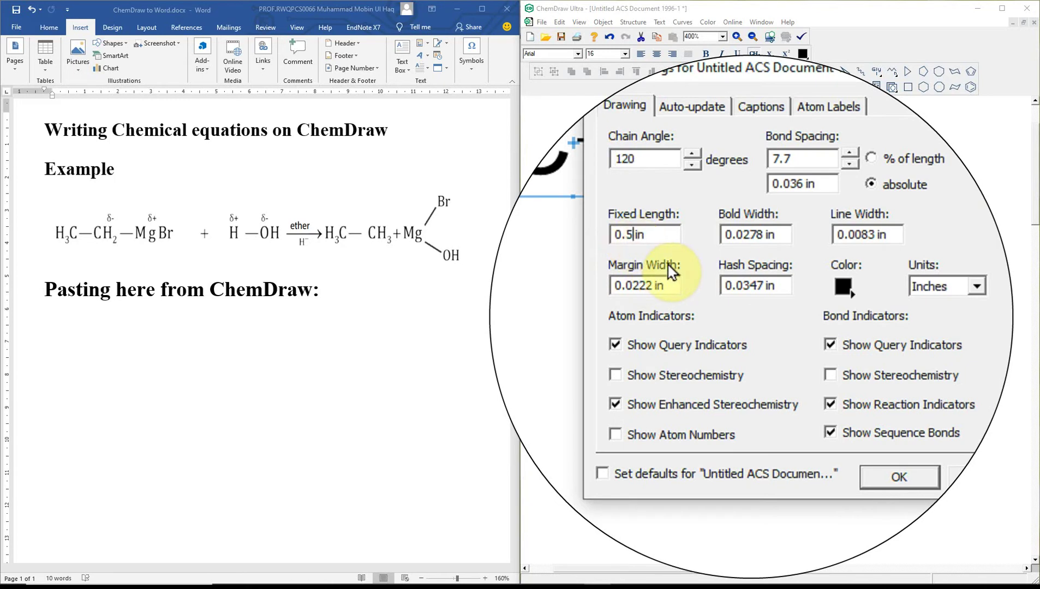
{"action": "left_click", "coordinate": [795, 214]}
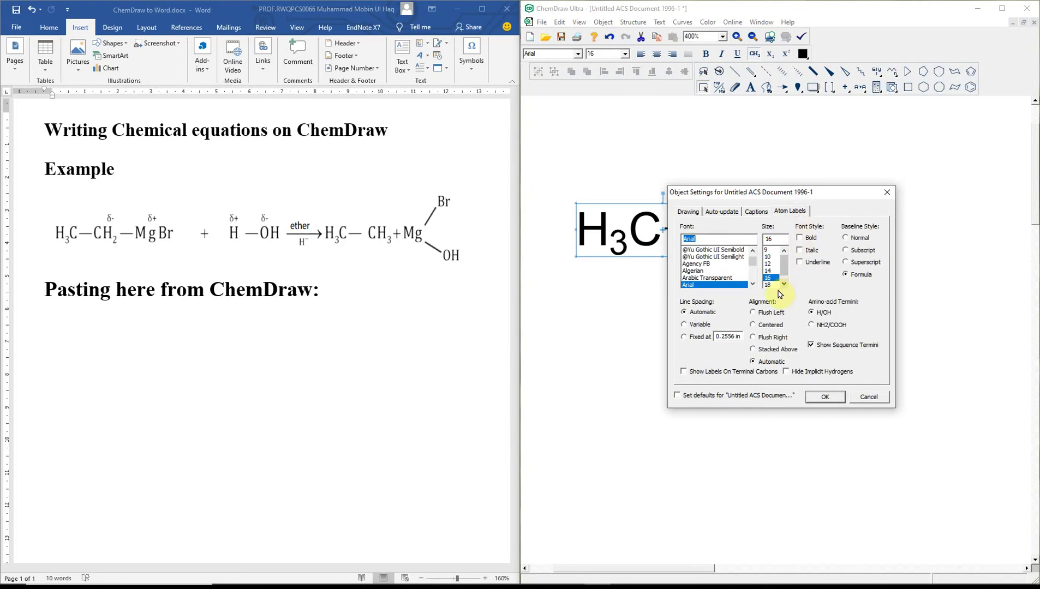
{"action": "left_click", "coordinate": [687, 405]}
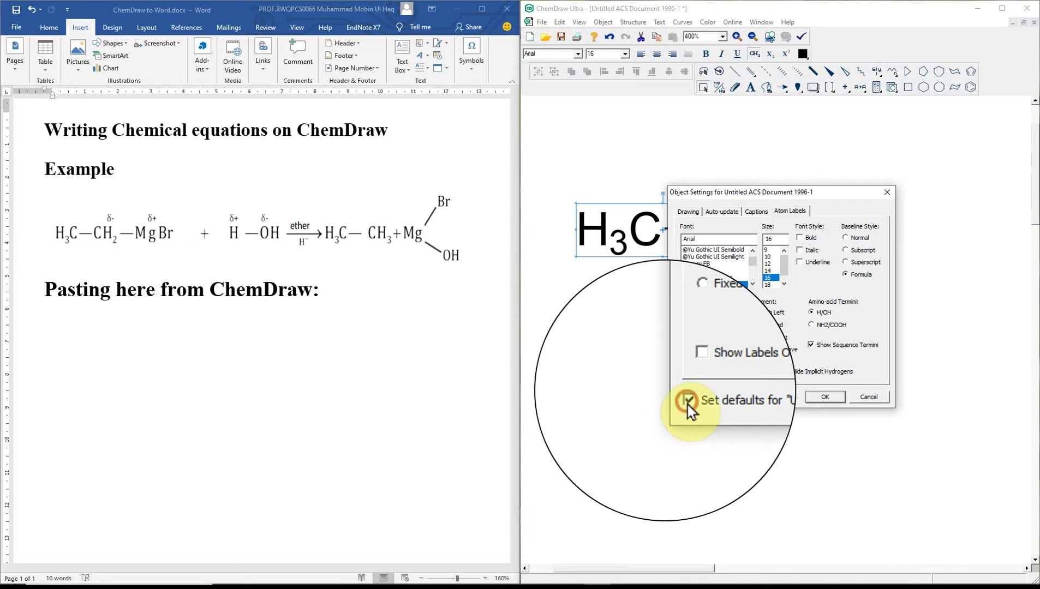
{"action": "left_click", "coordinate": [813, 399]}
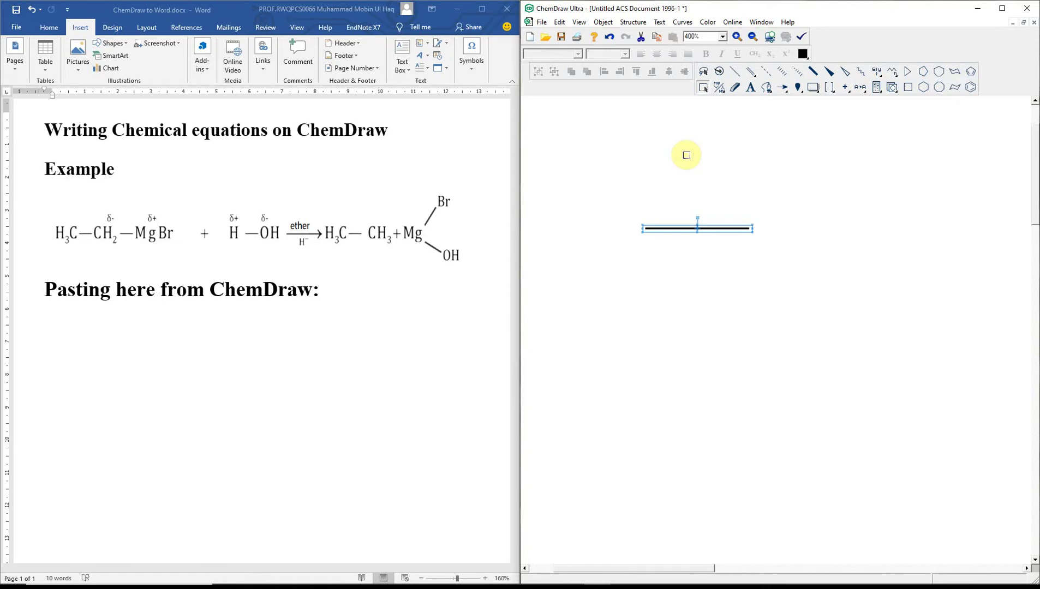
Label the left end of the horizontal bond CH3 and its right end CH2
{"action": "left_click", "coordinate": [751, 87]}
{"action": "left_click", "coordinate": [645, 229]}
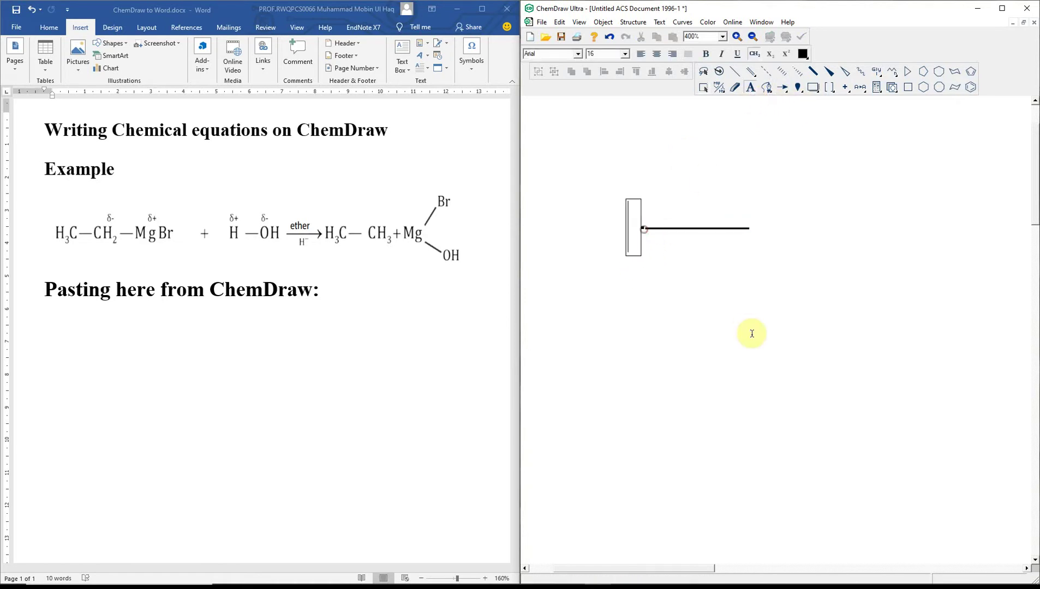
{"action": "type", "text": "CH3"}
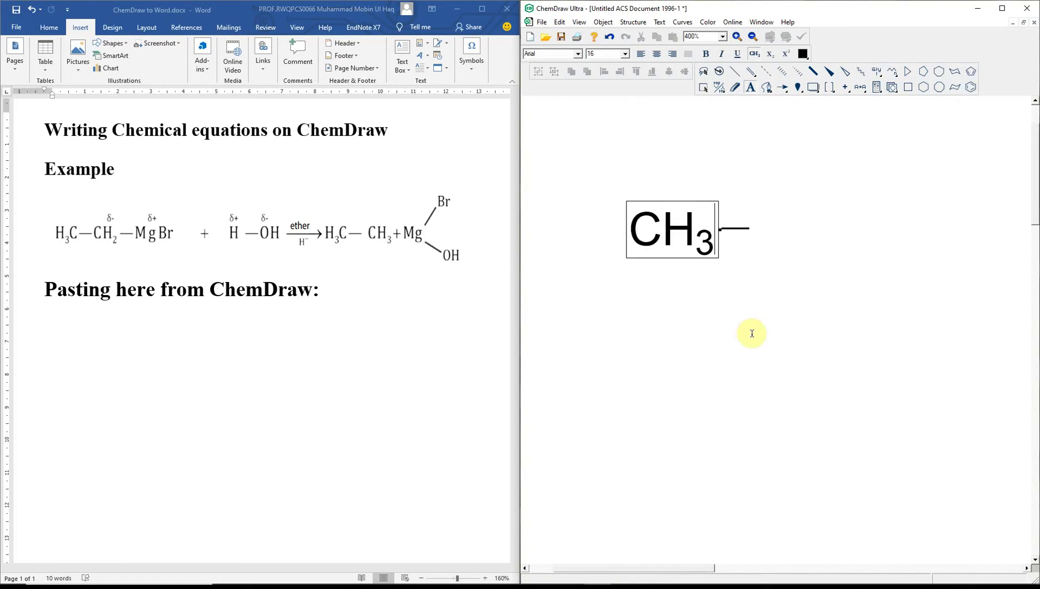
{"action": "left_click", "coordinate": [758, 56]}
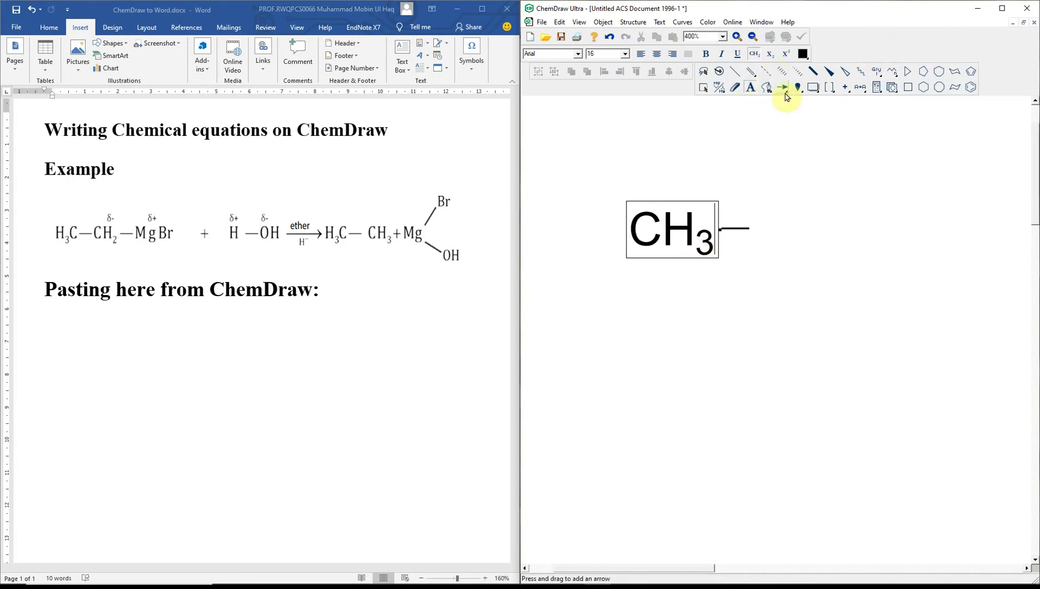
{"action": "left_click", "coordinate": [750, 228]}
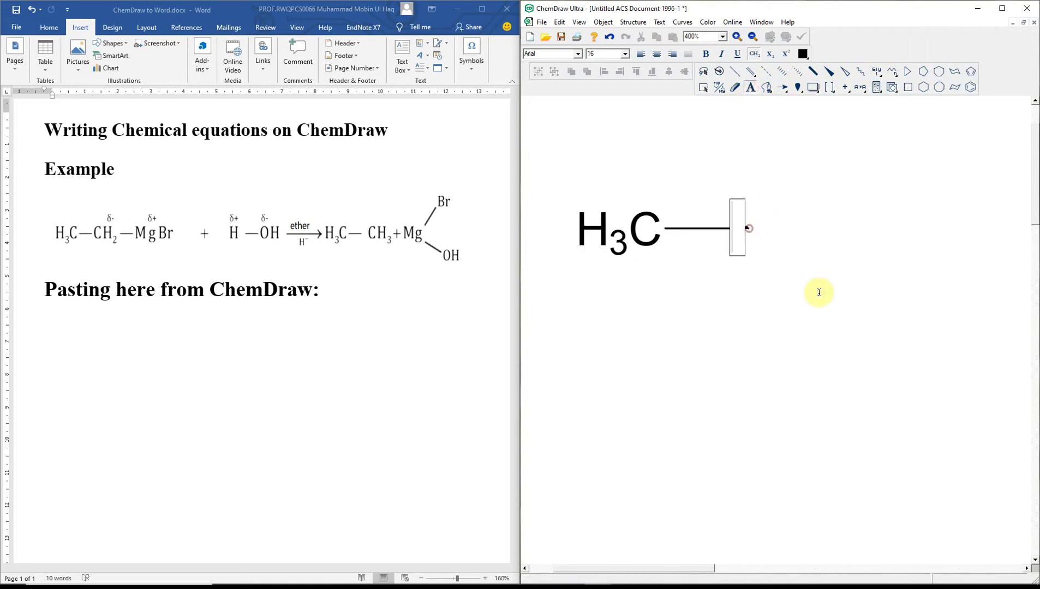
{"action": "type", "text": "CH2"}
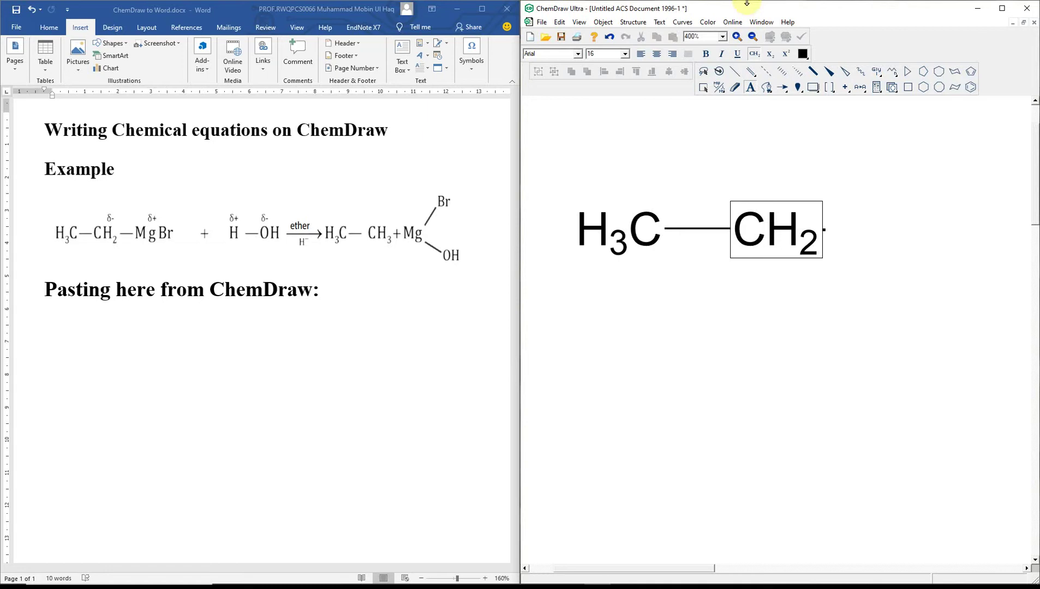
Draw a horizontal single bond from the CH2 carbon and label its free end MgBr
{"action": "left_click", "coordinate": [735, 71]}
{"action": "left_click_drag", "start_coordinate": [745, 227], "coordinate": [895, 225]}
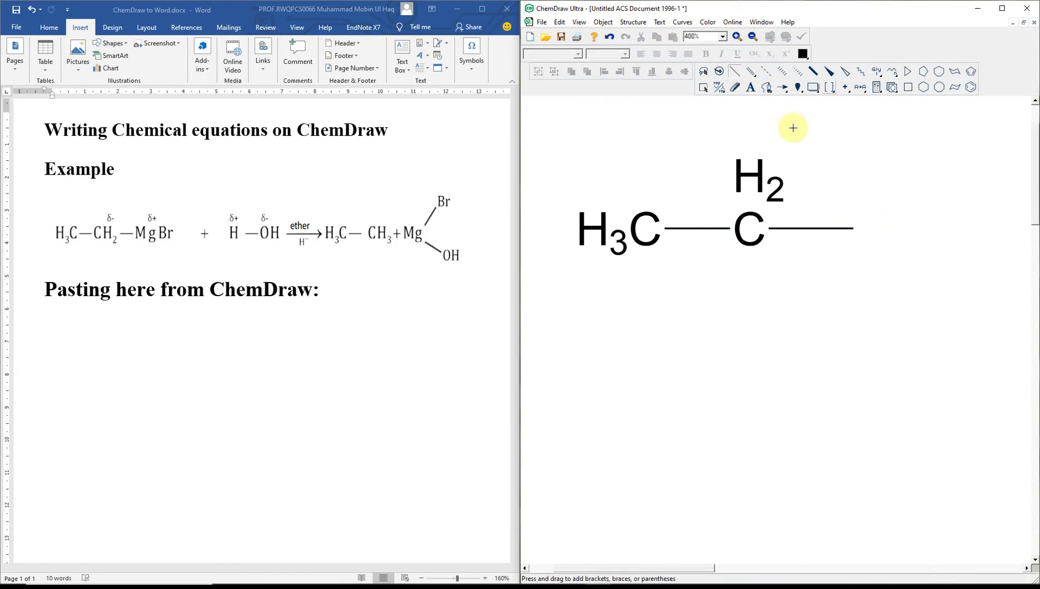
{"action": "left_click", "coordinate": [750, 87]}
{"action": "left_click", "coordinate": [852, 228]}
{"action": "type", "text": "MG"}
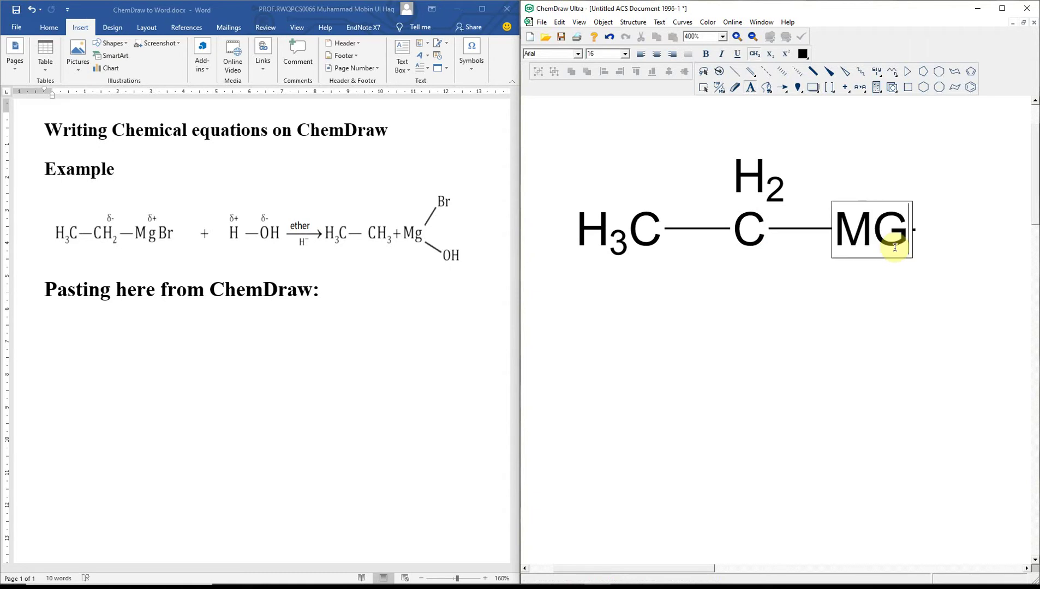
{"action": "key", "text": "BackSpace"}
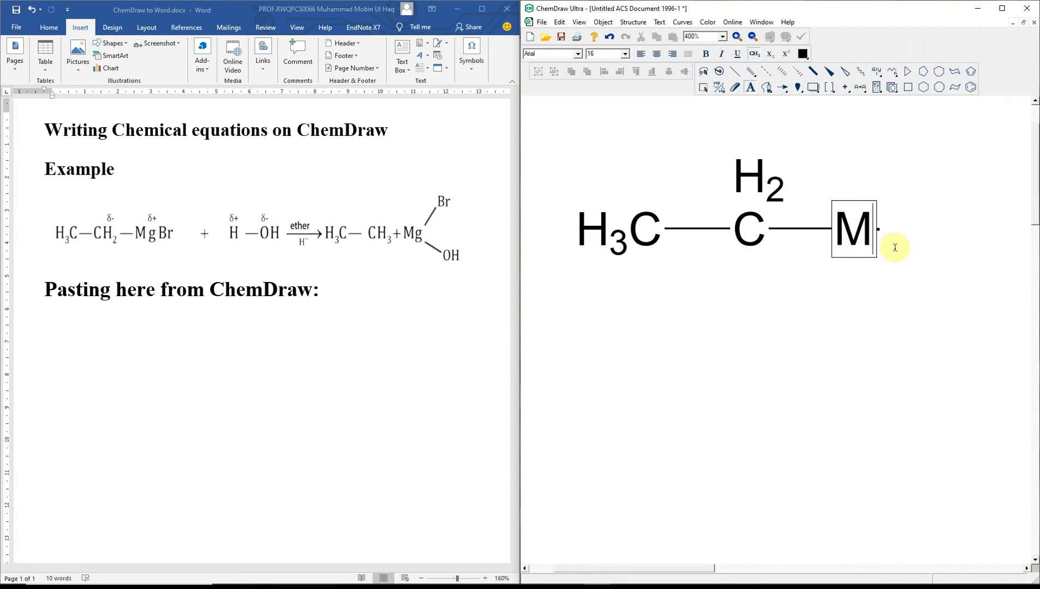
{"action": "type", "text": "gB"}
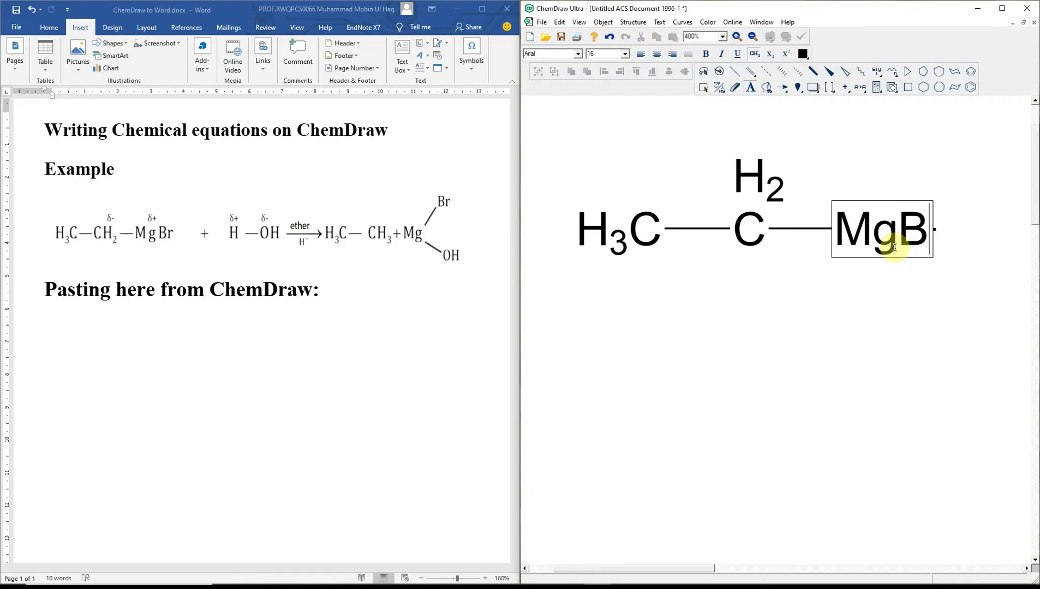
{"action": "type", "text": "e"}
{"action": "key", "text": "BackSpace"}
{"action": "type", "text": "r"}
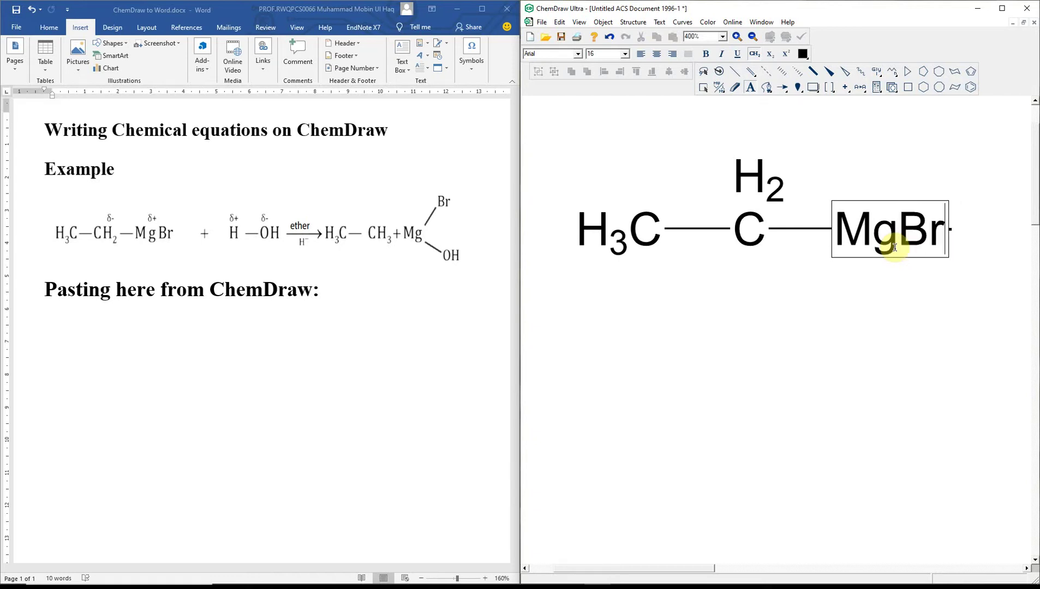
{"action": "left_click", "coordinate": [709, 92]}
{"action": "left_click_drag", "start_coordinate": [571, 136], "coordinate": [993, 354]}
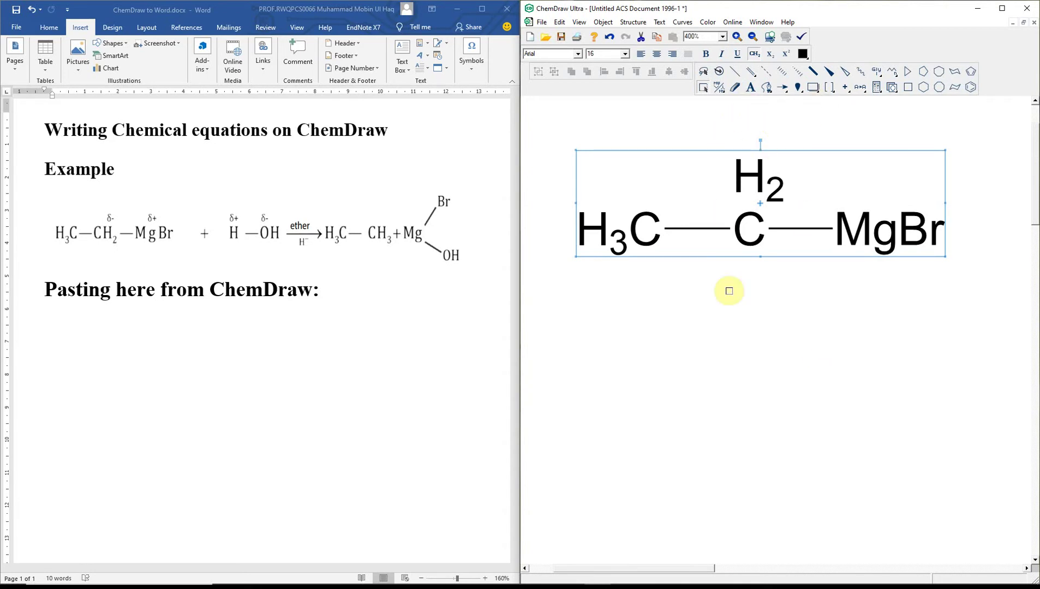
{"action": "left_click", "coordinate": [690, 115]}
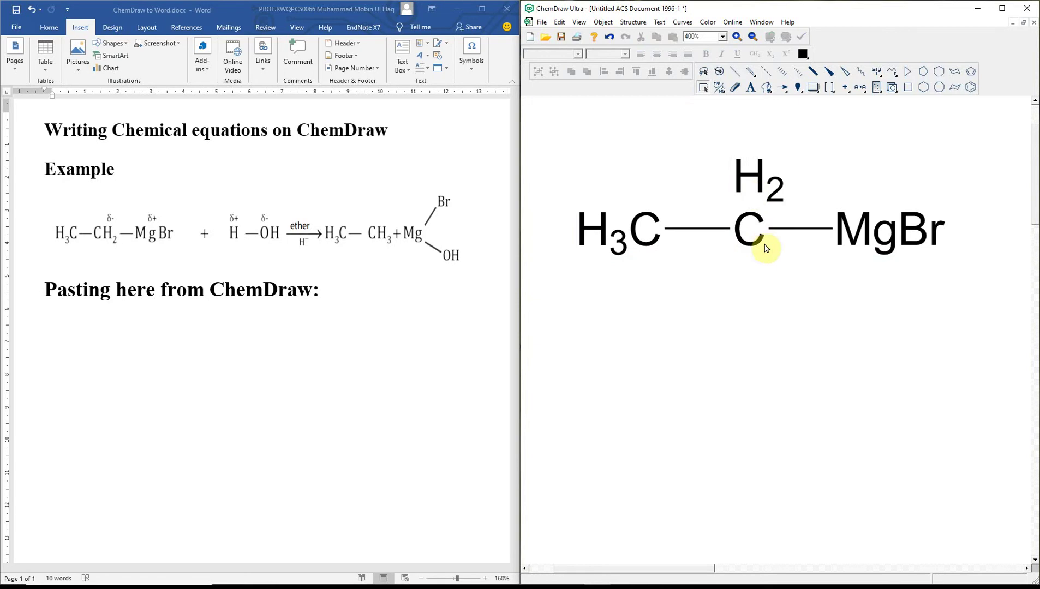
Set the alignment of the middle CH2 atom label to Centered
{"action": "left_click", "coordinate": [749, 89]}
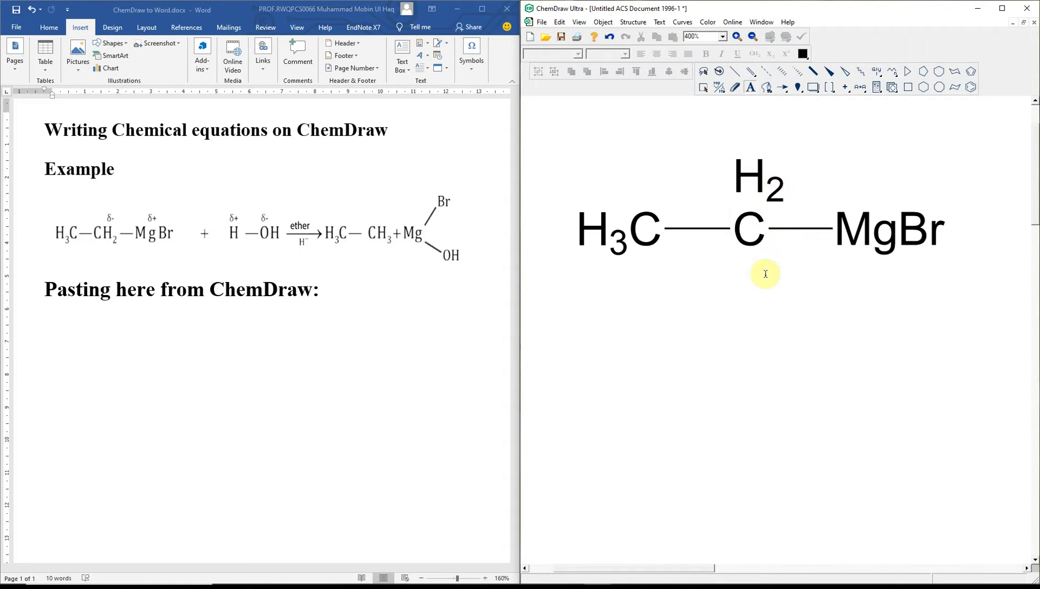
{"action": "left_click", "coordinate": [749, 217]}
{"action": "double_click", "coordinate": [749, 232]}
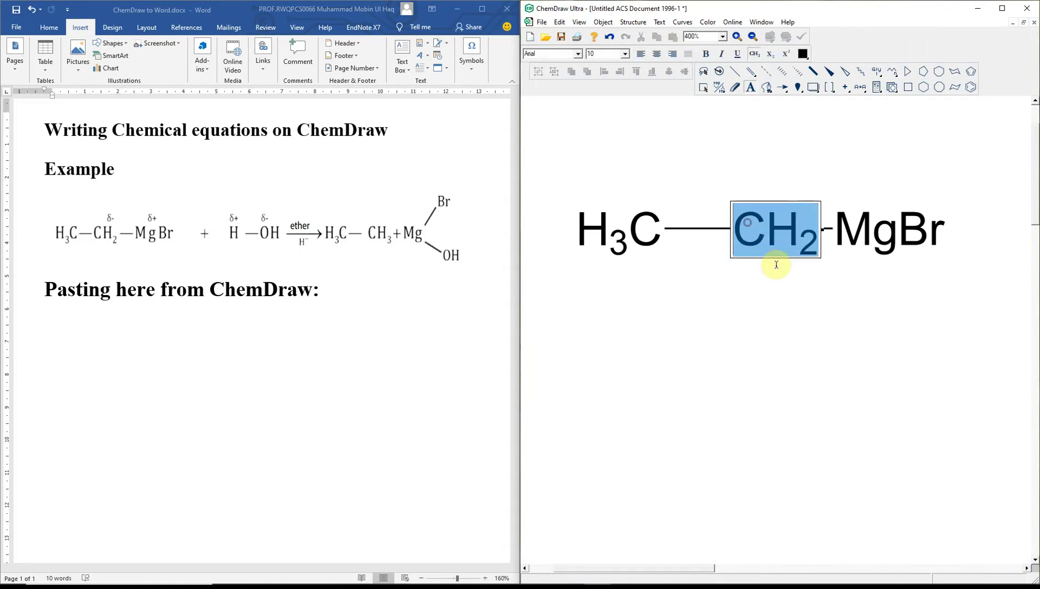
{"action": "right_click", "coordinate": [776, 236]}
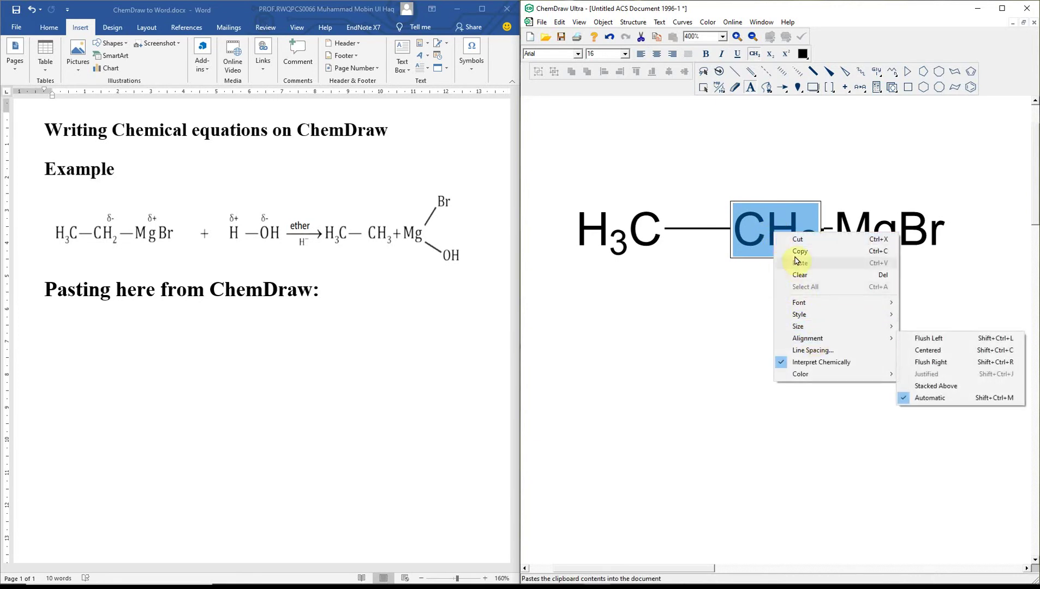
{"action": "mouse_move", "coordinate": [819, 342]}
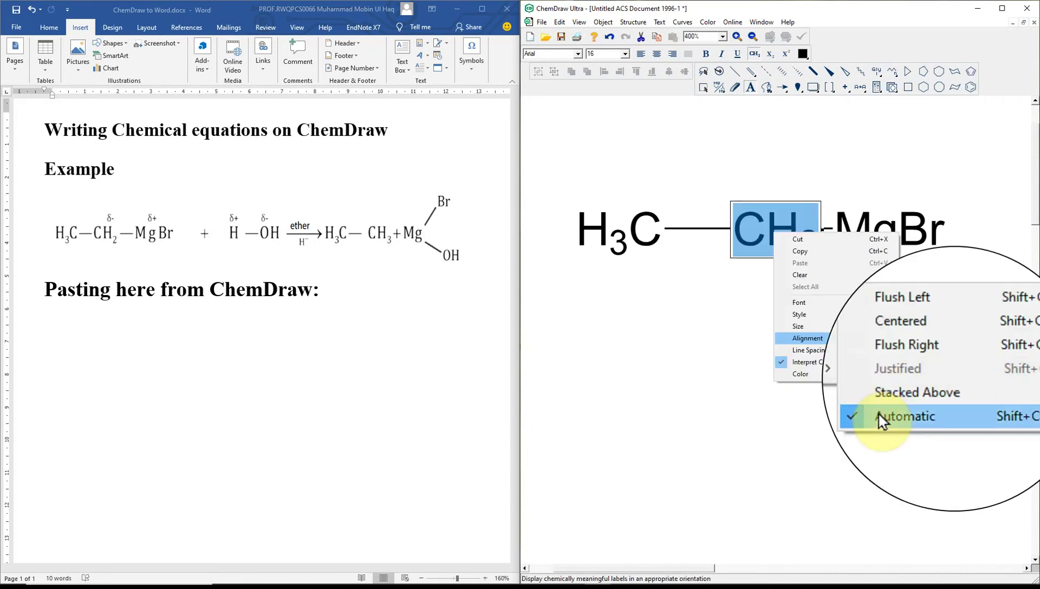
{"action": "left_click", "coordinate": [891, 322]}
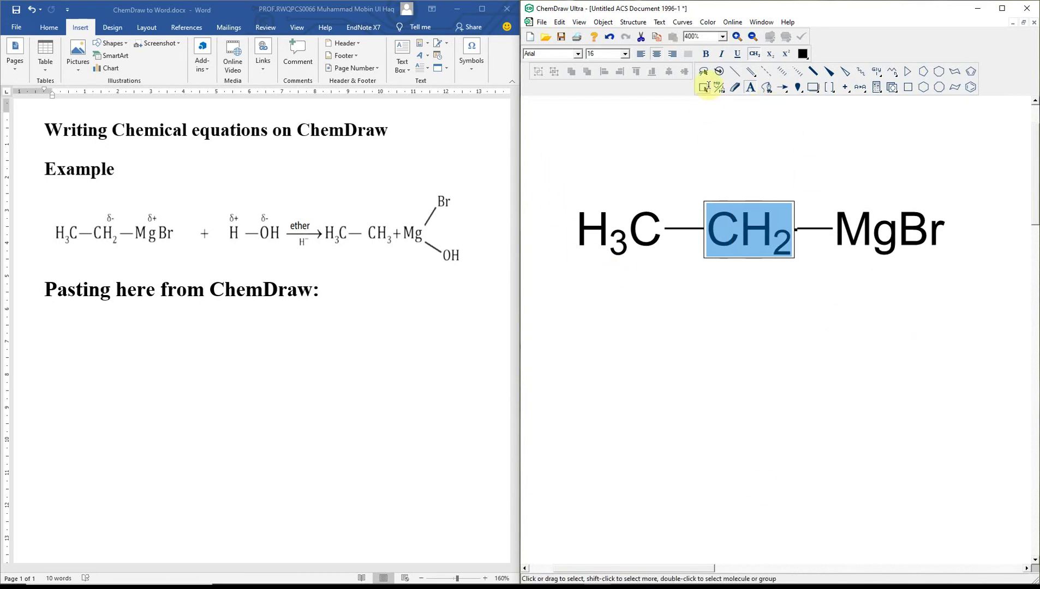
{"action": "left_click", "coordinate": [840, 42]}
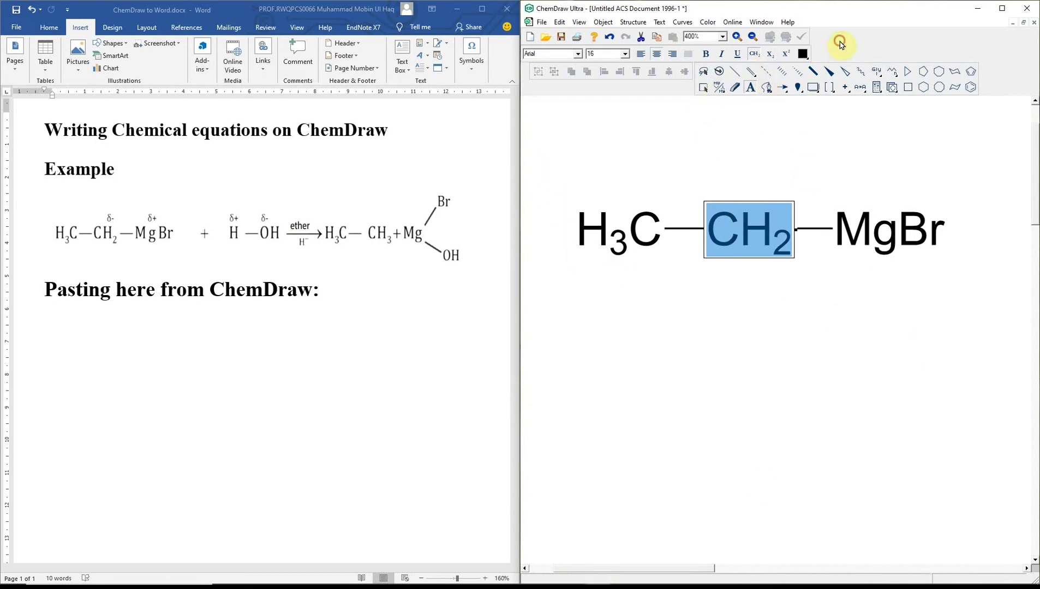
Add a δ caption in the Symbol font above the middle CH2 group
{"action": "left_click", "coordinate": [749, 89]}
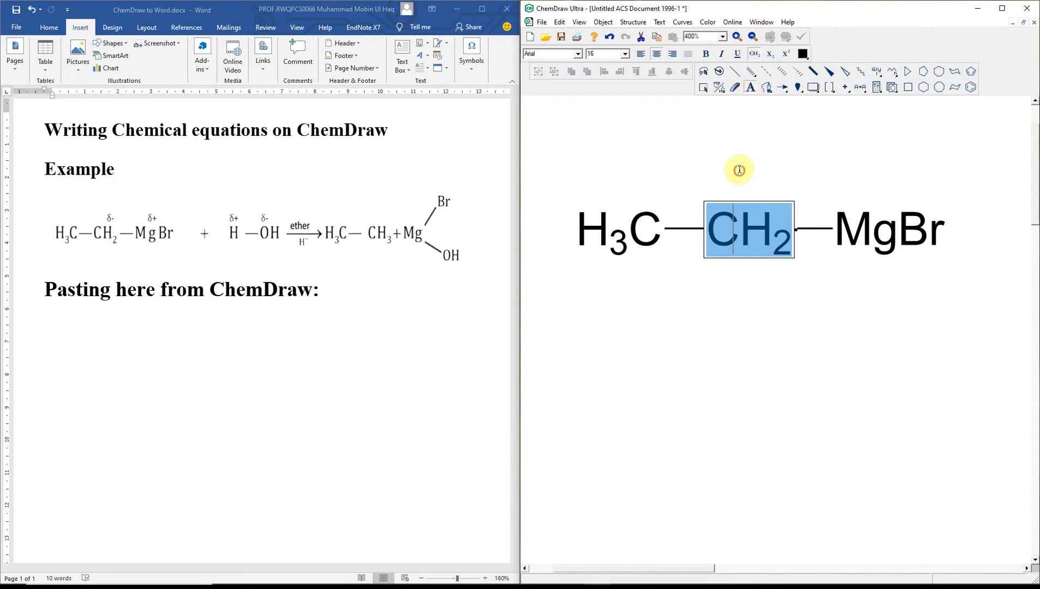
{"action": "left_click", "coordinate": [739, 171]}
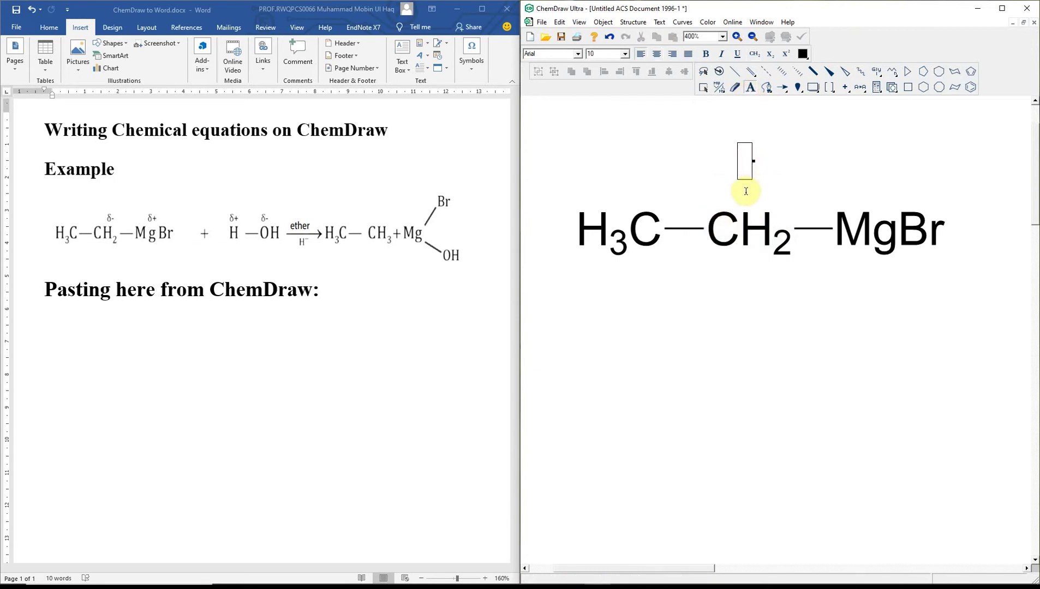
{"action": "left_click", "coordinate": [710, 173]}
{"action": "left_click", "coordinate": [722, 185]}
{"action": "left_click", "coordinate": [741, 189]}
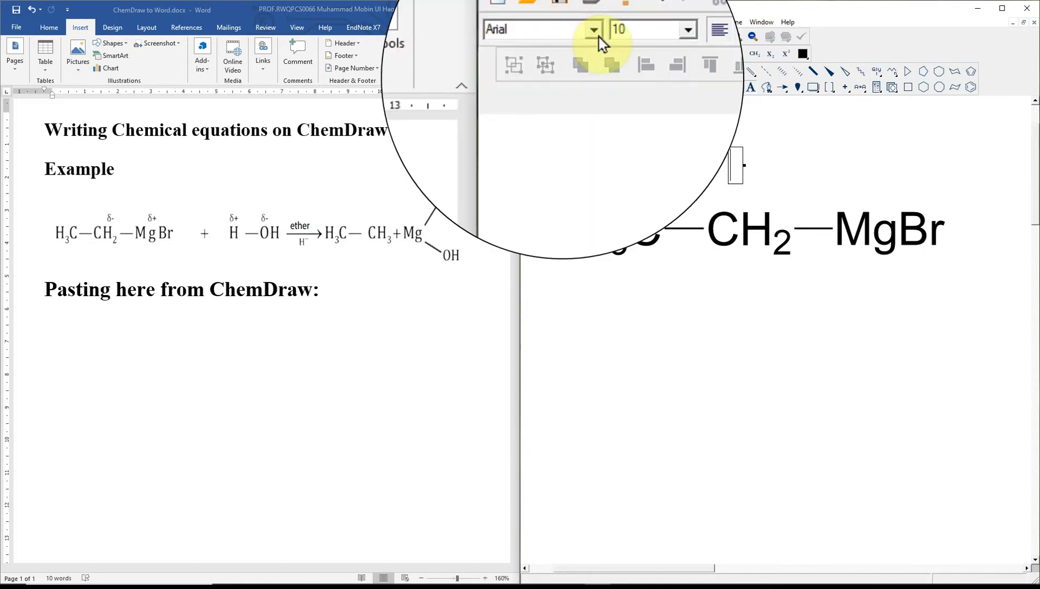
{"action": "left_click", "coordinate": [578, 54]}
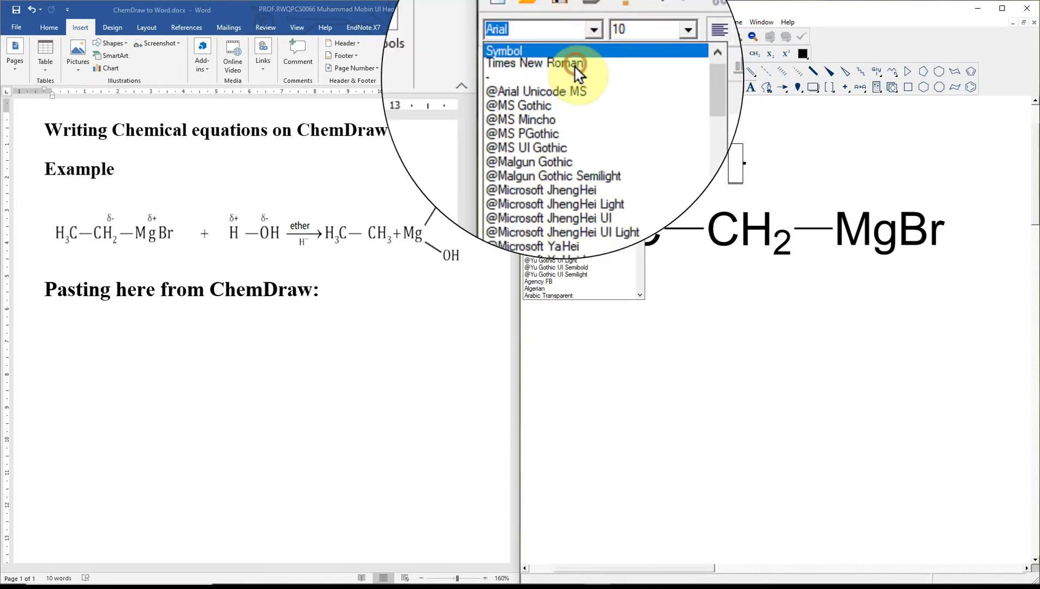
{"action": "left_click", "coordinate": [577, 66]}
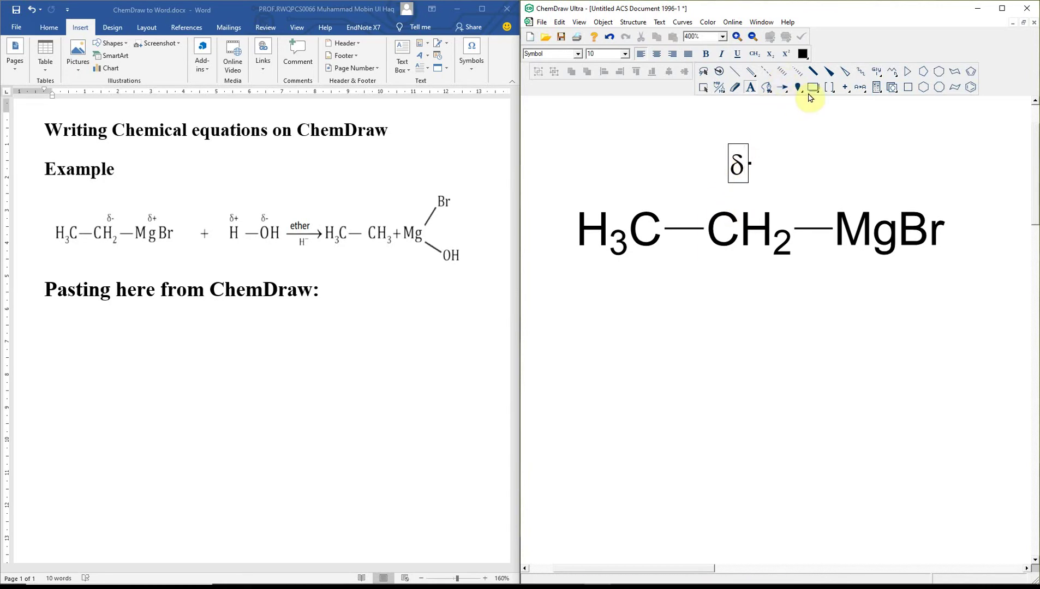
Place a minus charge symbol beside the δ above the middle carbon
{"action": "left_click", "coordinate": [847, 90]}
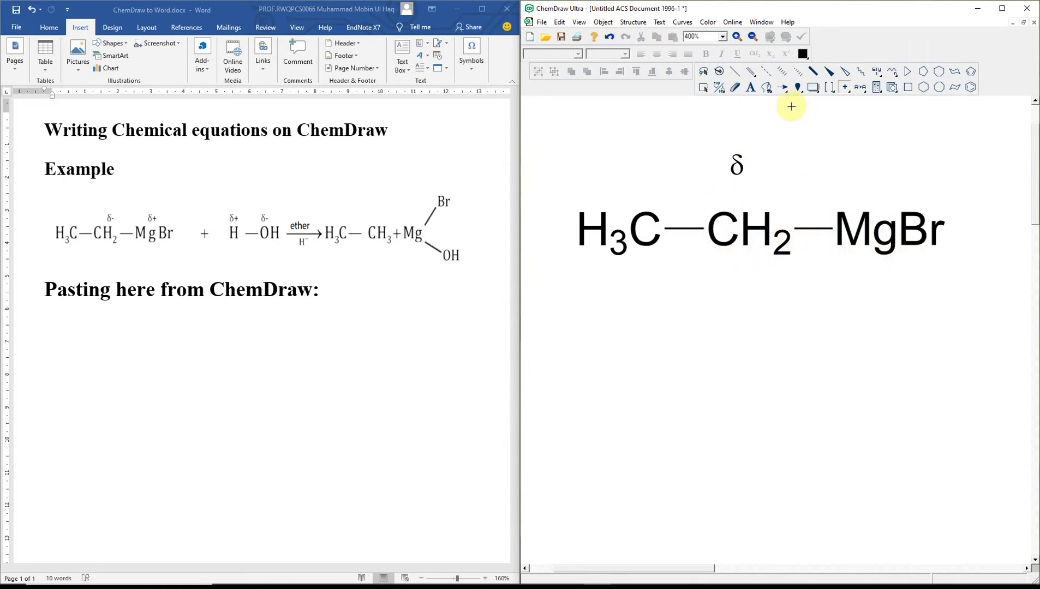
{"action": "left_click", "coordinate": [849, 94]}
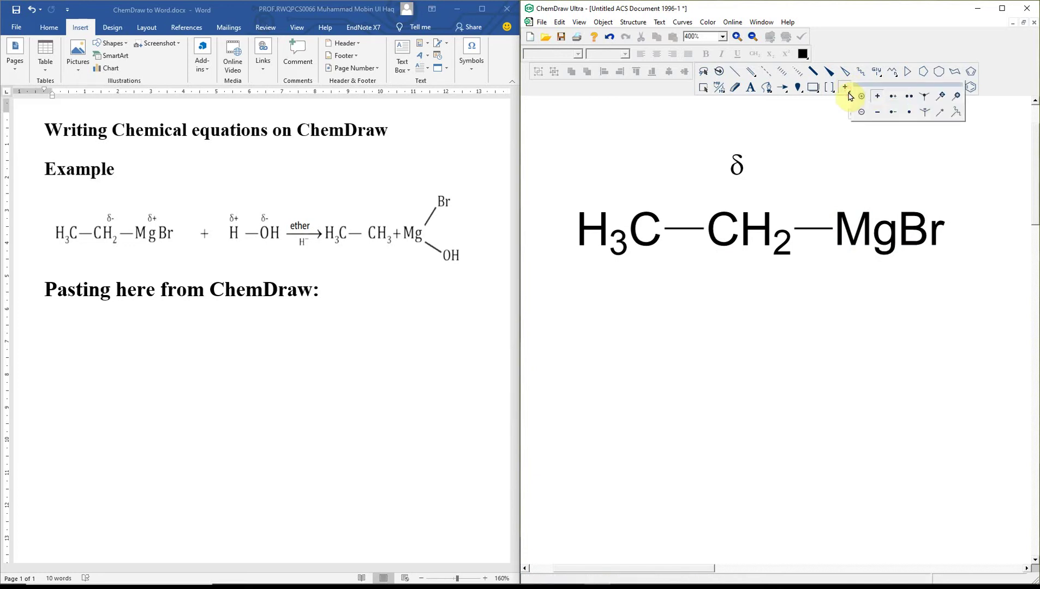
{"action": "left_click", "coordinate": [880, 112]}
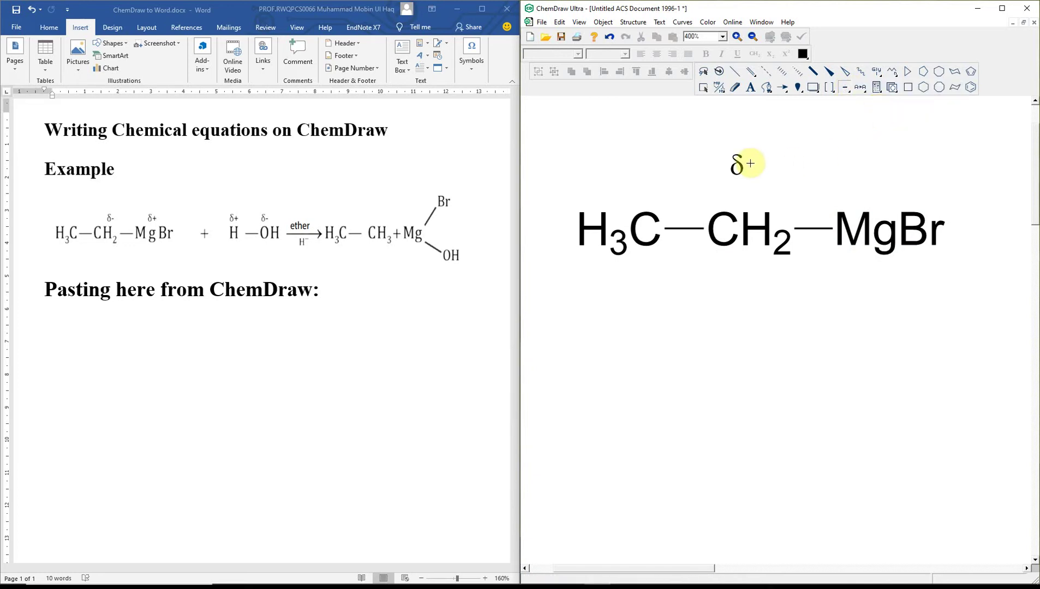
{"action": "left_click", "coordinate": [754, 161]}
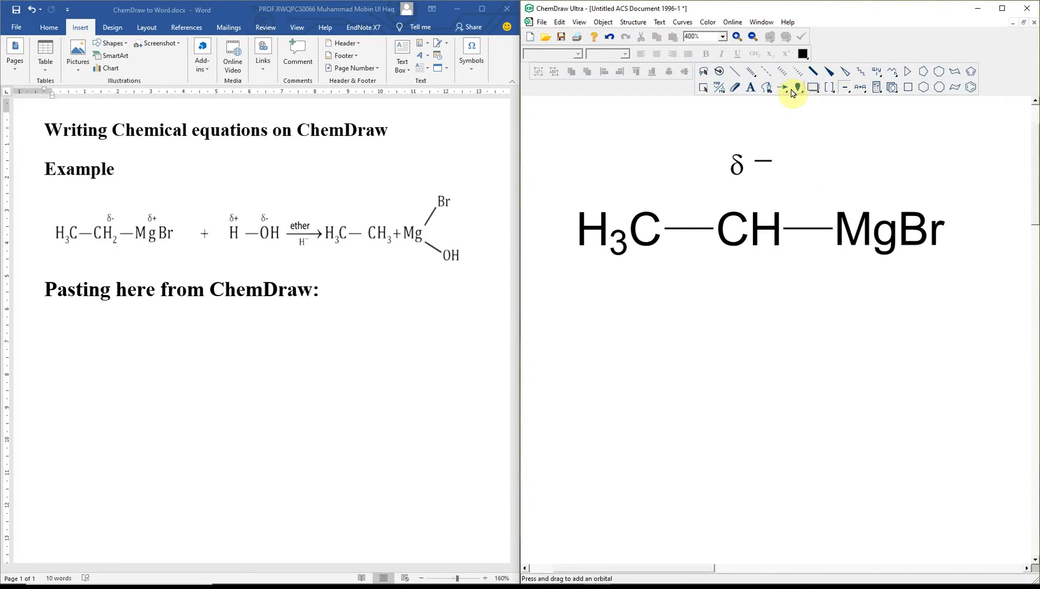
Edit the middle CH atom label back to CH2
{"action": "left_click", "coordinate": [749, 89]}
{"action": "left_click", "coordinate": [766, 228]}
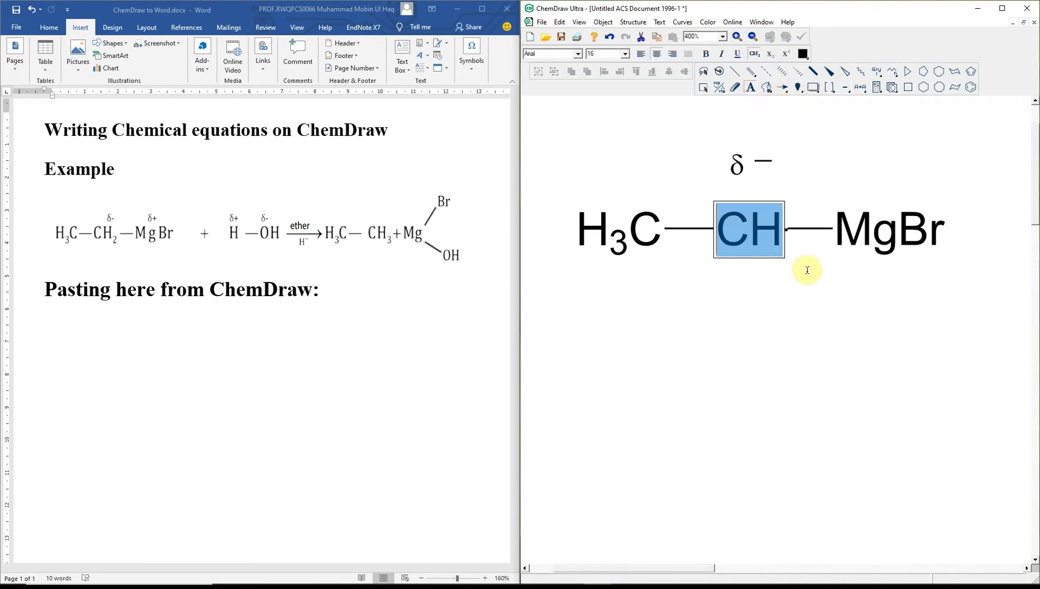
{"action": "key", "text": "Right"}
{"action": "type", "text": "2"}
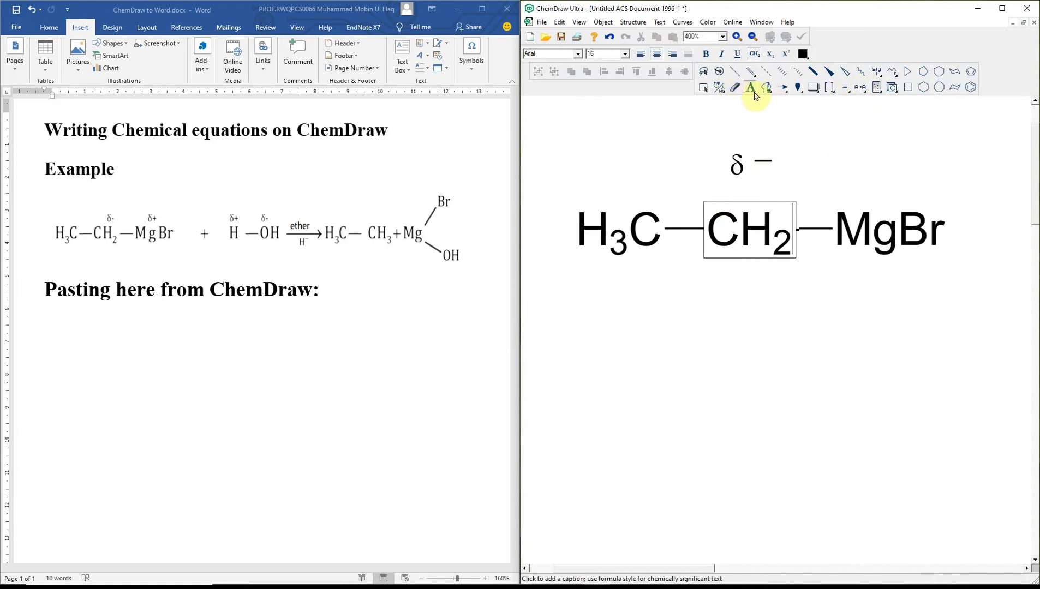
Insert a δ from the Symbol character map as a caption above the Mg atom
{"action": "left_click", "coordinate": [847, 173]}
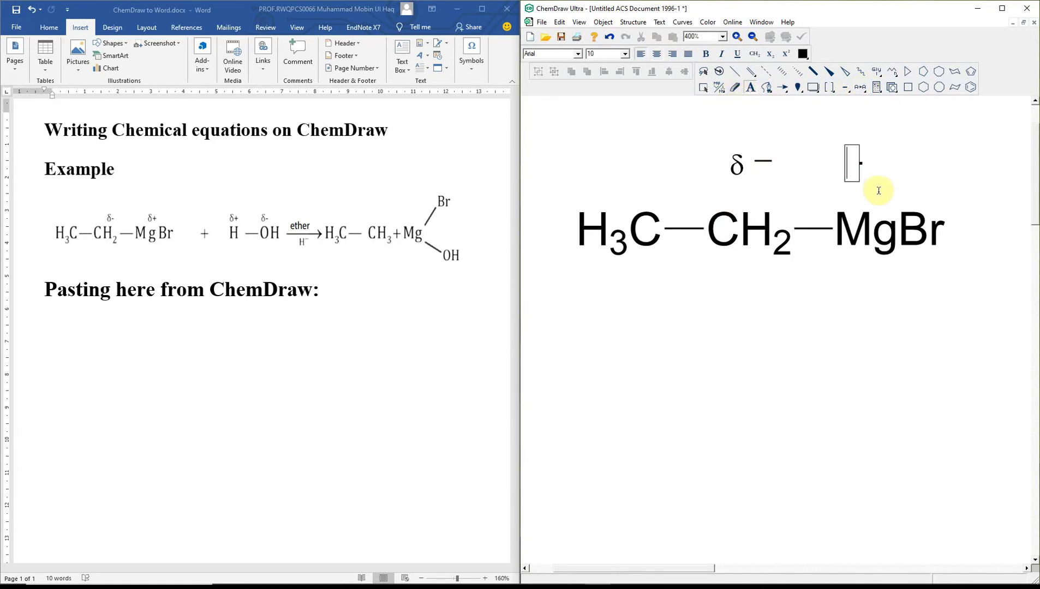
{"action": "left_click", "coordinate": [582, 24]}
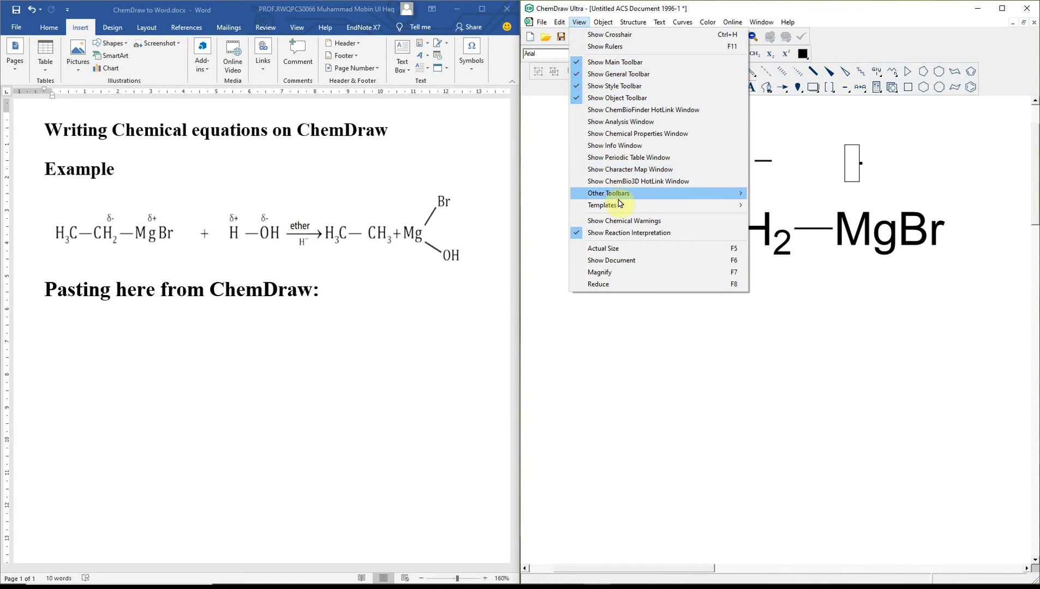
{"action": "left_click", "coordinate": [573, 155]}
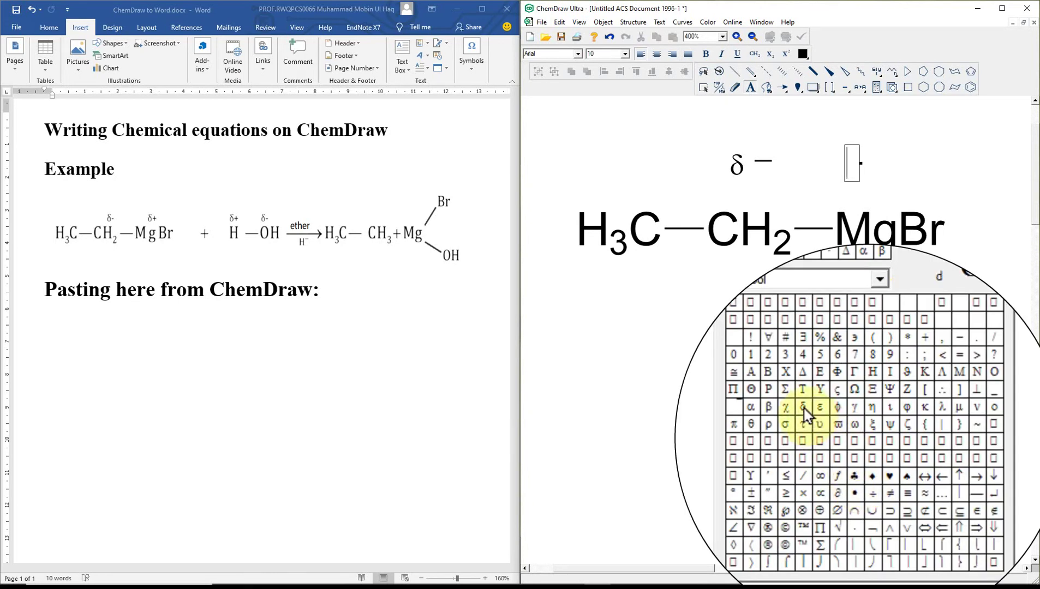
{"action": "left_click", "coordinate": [837, 424]}
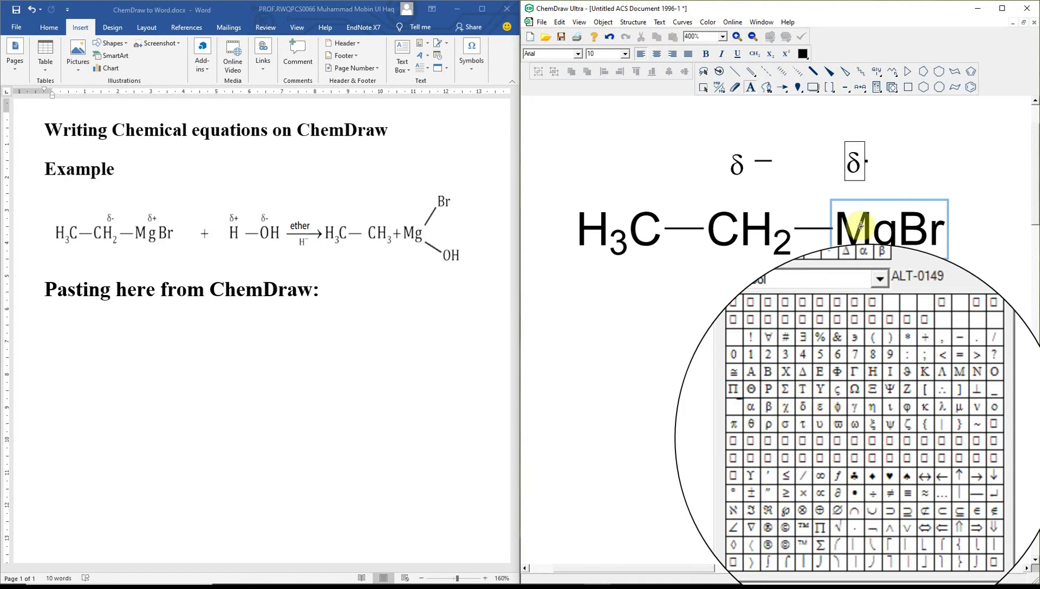
Place a plus charge symbol beside the δ above Mg
{"action": "left_click", "coordinate": [845, 91]}
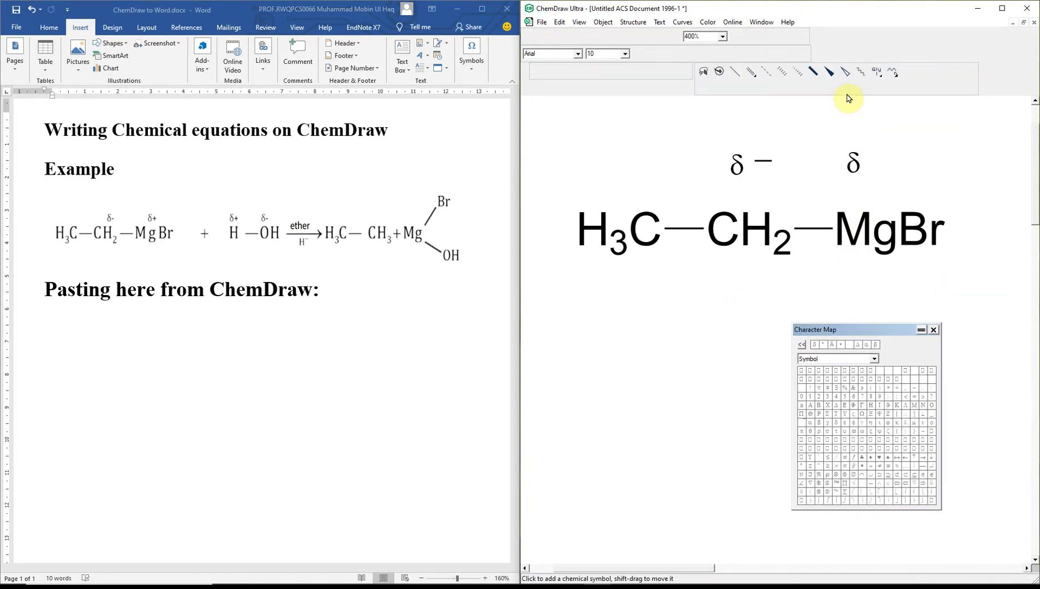
{"action": "left_click_drag", "start_coordinate": [846, 96], "coordinate": [879, 98]}
{"action": "left_click", "coordinate": [874, 157]}
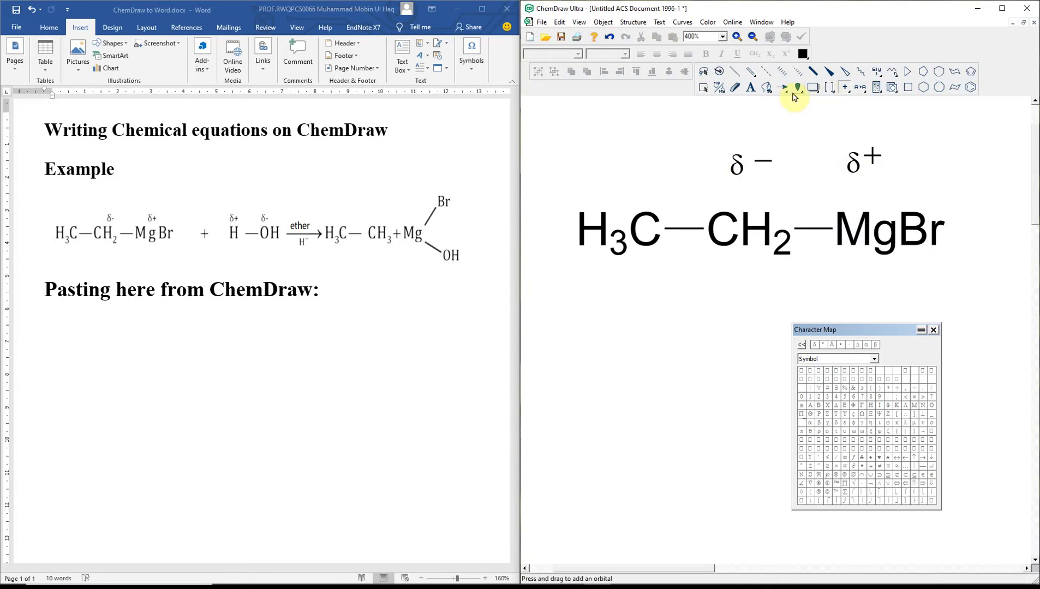
Move the minus symbol closer to the δ above CH2, raised like a superscript
{"action": "double_click", "coordinate": [703, 88]}
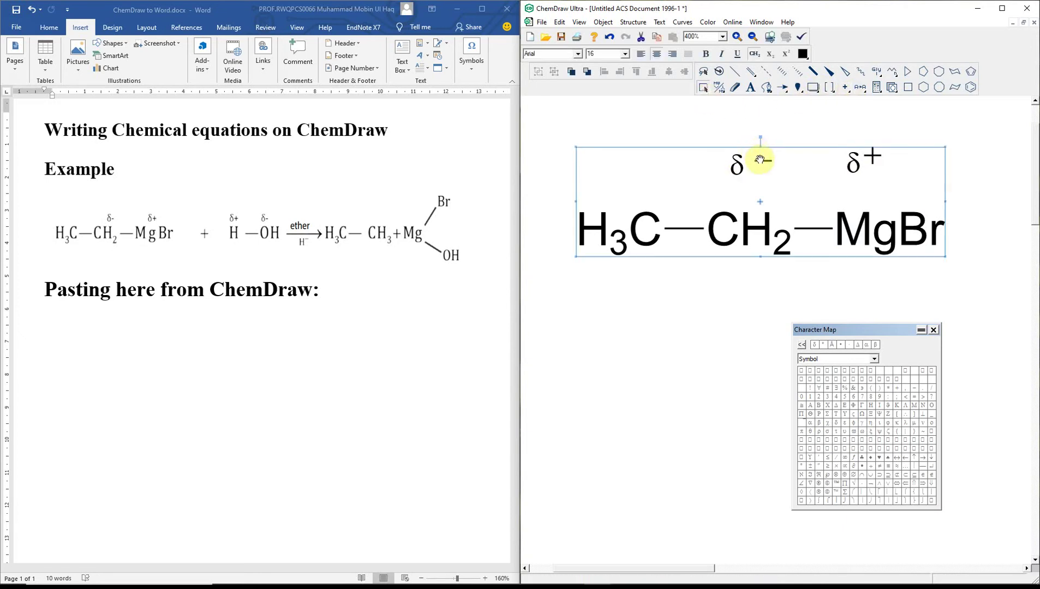
{"action": "left_click", "coordinate": [743, 113]}
{"action": "left_click_drag", "start_coordinate": [750, 153], "coordinate": [781, 169]}
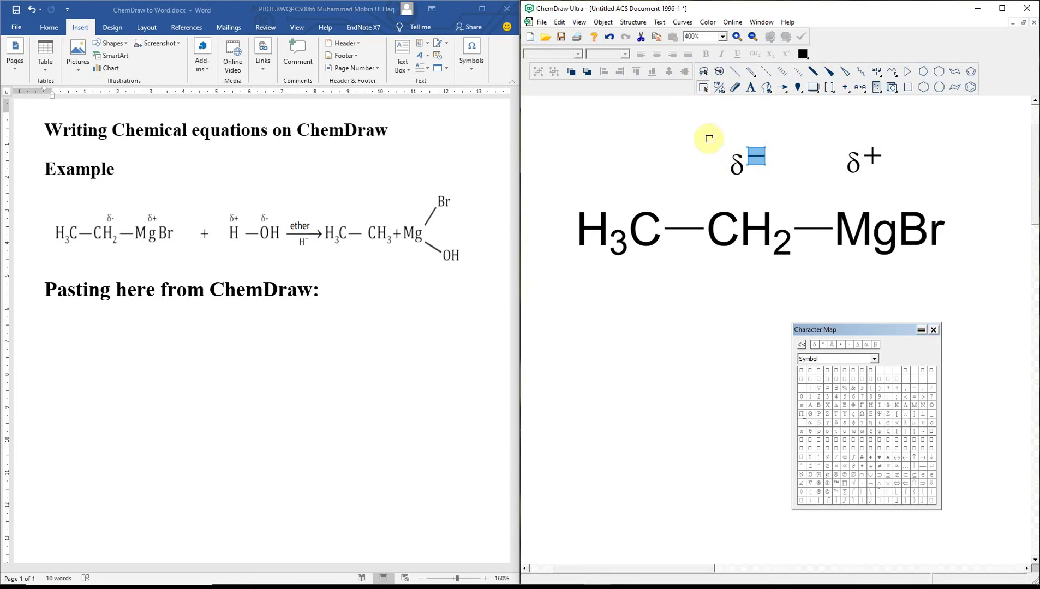
Align the two δ captions and their charge symbols at the same height
{"action": "left_click_drag", "start_coordinate": [712, 111], "coordinate": [894, 186]}
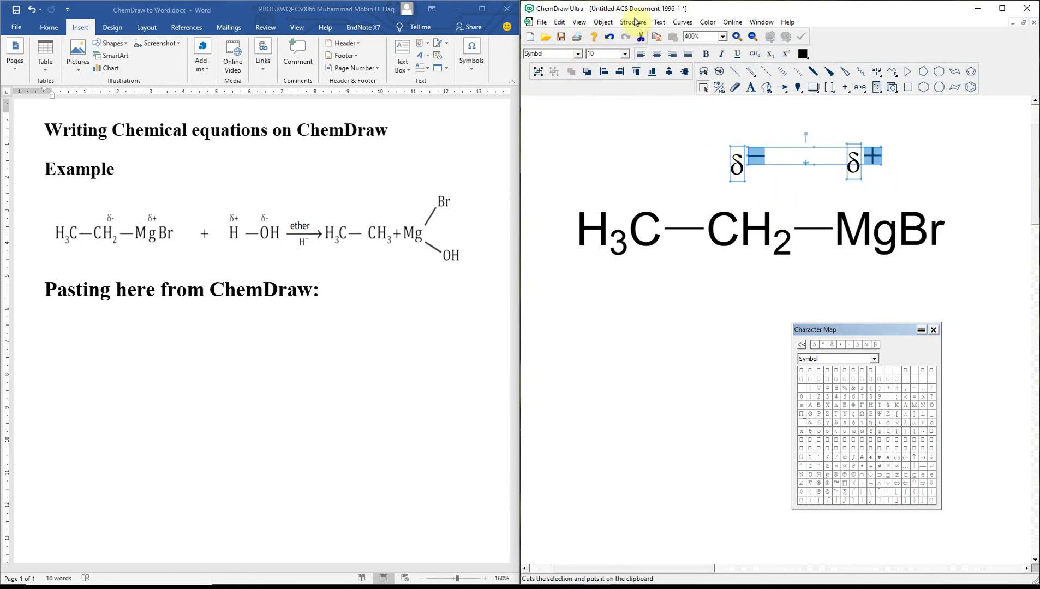
{"action": "left_click", "coordinate": [601, 22]}
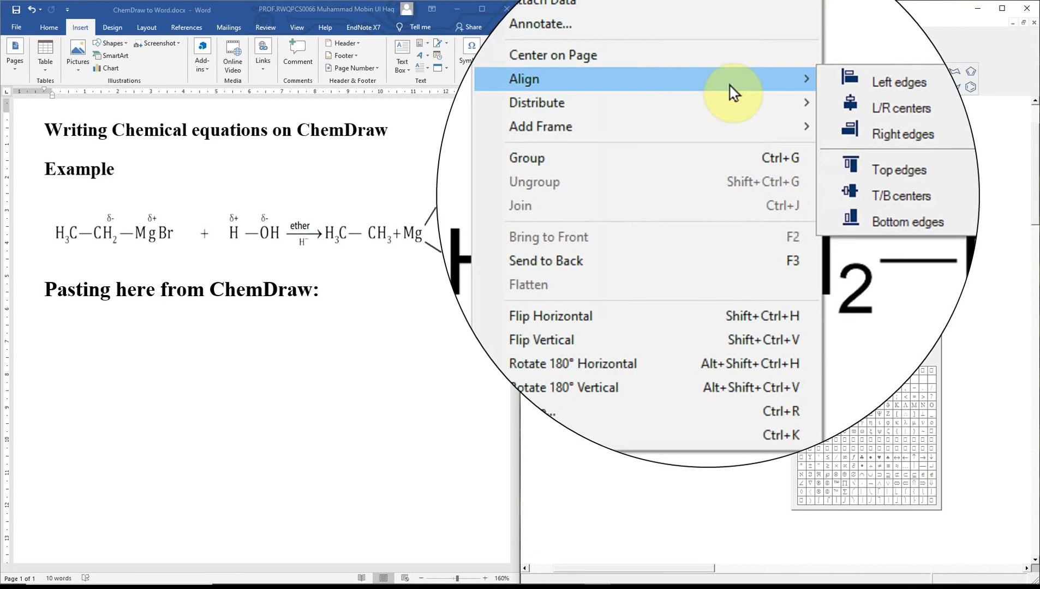
{"action": "mouse_move", "coordinate": [778, 87]}
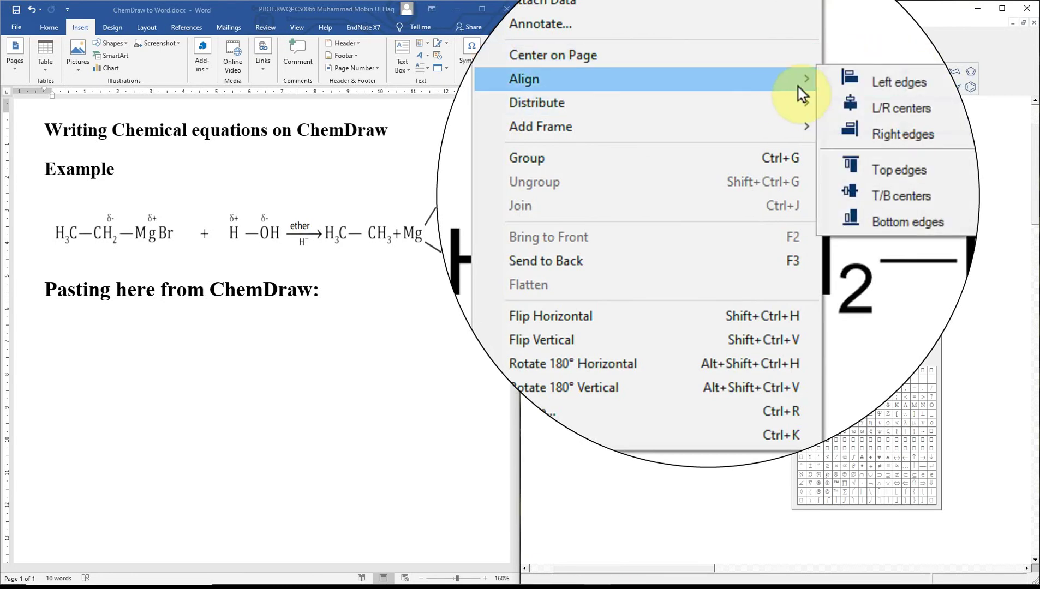
{"action": "left_click", "coordinate": [805, 187]}
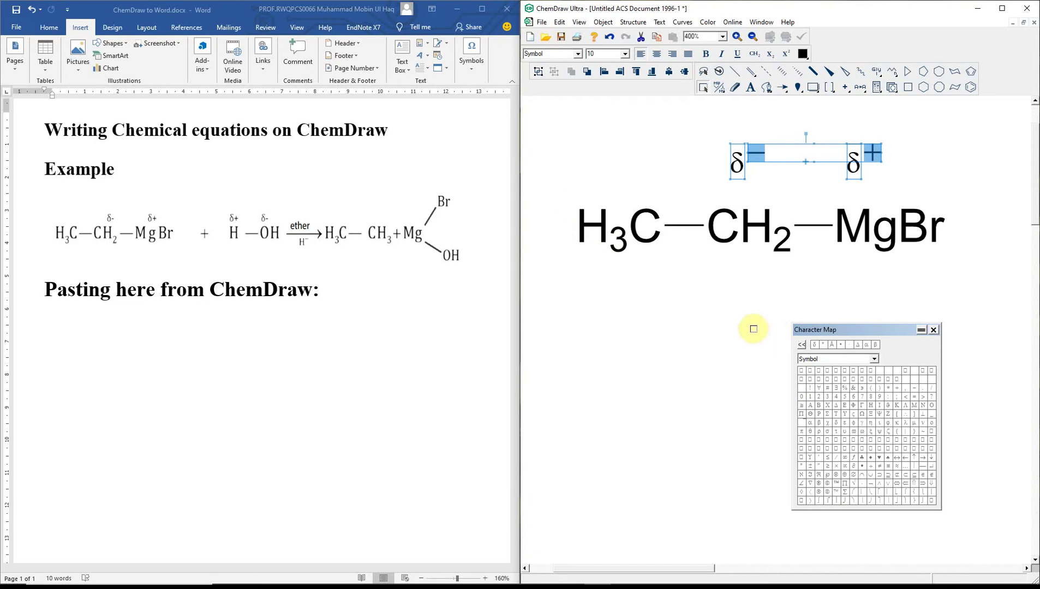
{"action": "left_click", "coordinate": [753, 329]}
Nudge both δ captions and their charge symbols down closer to the formula and slightly left
{"action": "left_click_drag", "start_coordinate": [695, 106], "coordinate": [895, 191]}
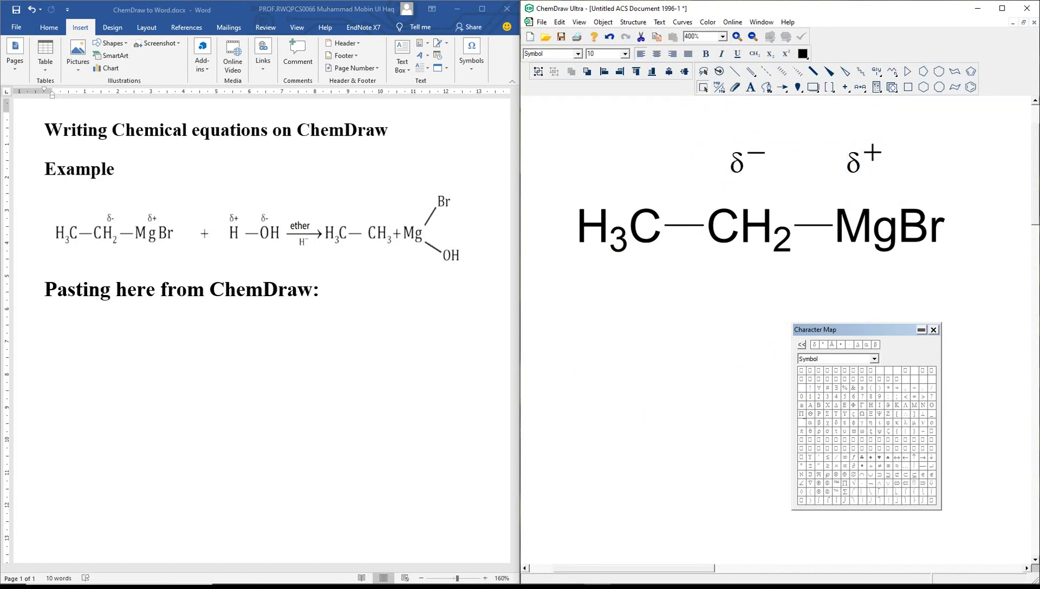
{"action": "key", "text": "Down"}
{"action": "key", "text": "Down"}
{"action": "key", "text": "Down"}
{"action": "key", "text": "Down"}
{"action": "key", "text": "Down"}
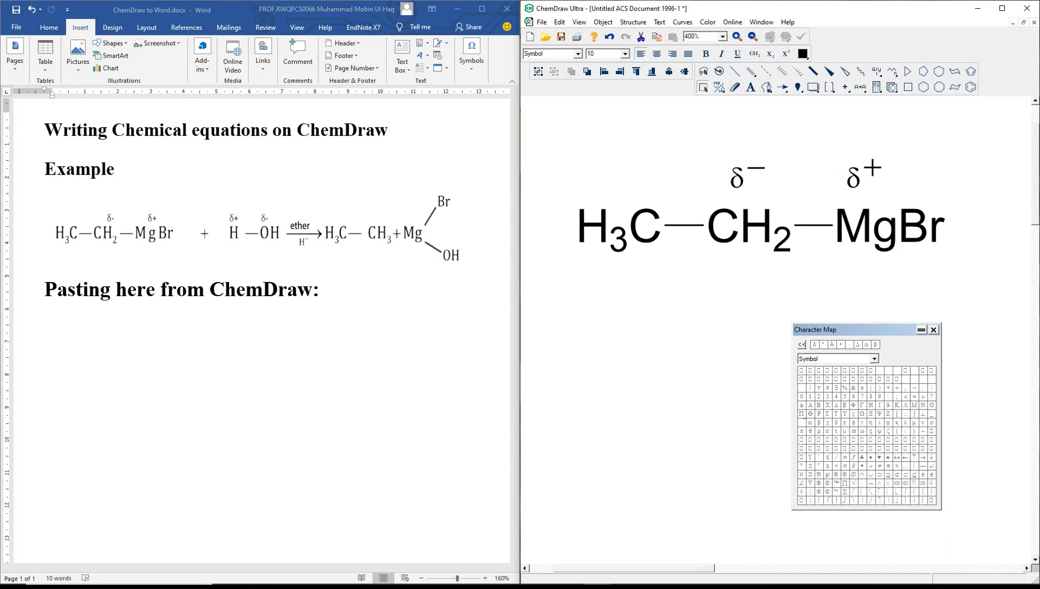
{"action": "key", "text": "Down"}
{"action": "key", "text": "Left"}
{"action": "key", "text": "Left"}
{"action": "key", "text": "Left"}
{"action": "key", "text": "Left"}
{"action": "key", "text": "Left"}
Group the whole CH3CH2MgBr structure with its δ captions and charge symbols
{"action": "left_click_drag", "start_coordinate": [547, 139], "coordinate": [972, 273]}
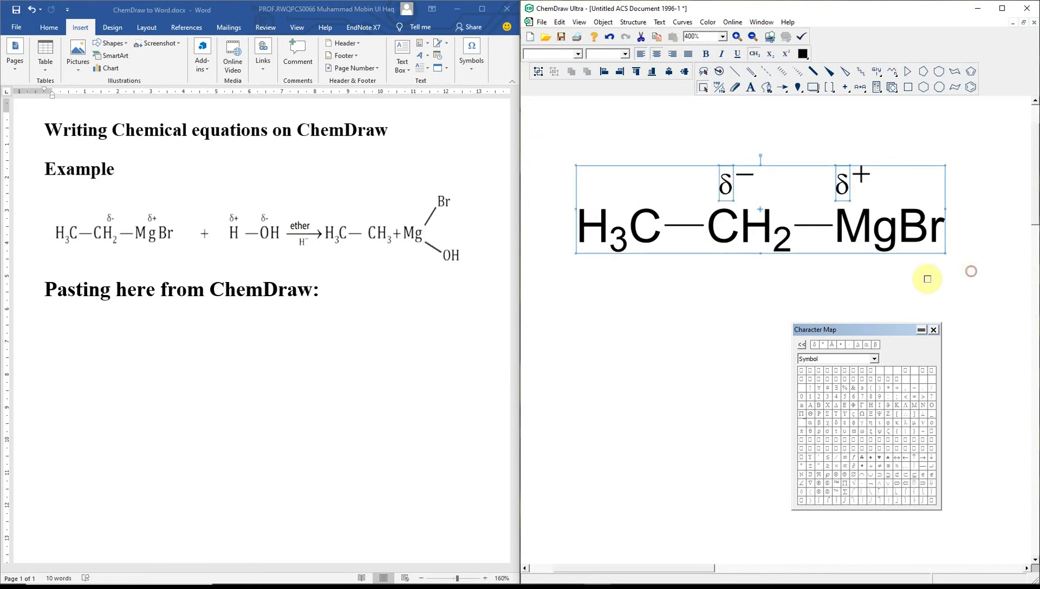
{"action": "left_click", "coordinate": [605, 25]}
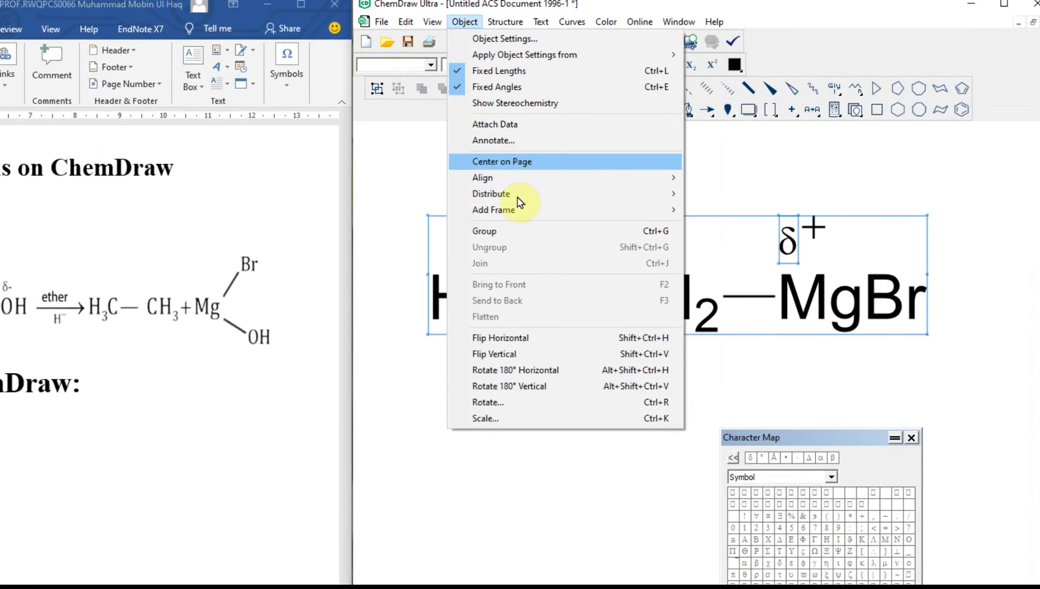
{"action": "left_click", "coordinate": [524, 236]}
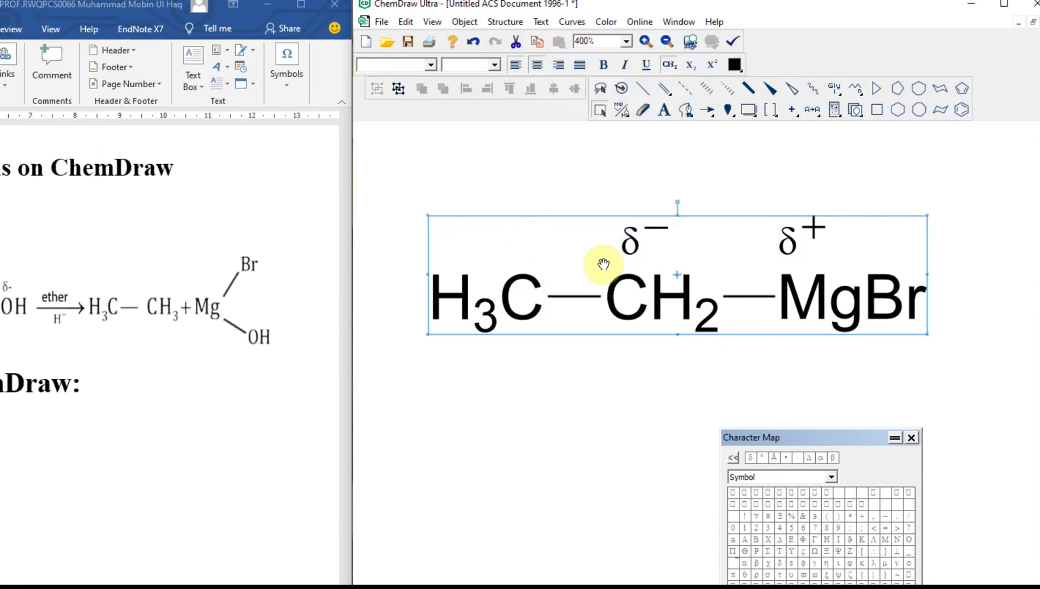
{"action": "left_click", "coordinate": [554, 451]}
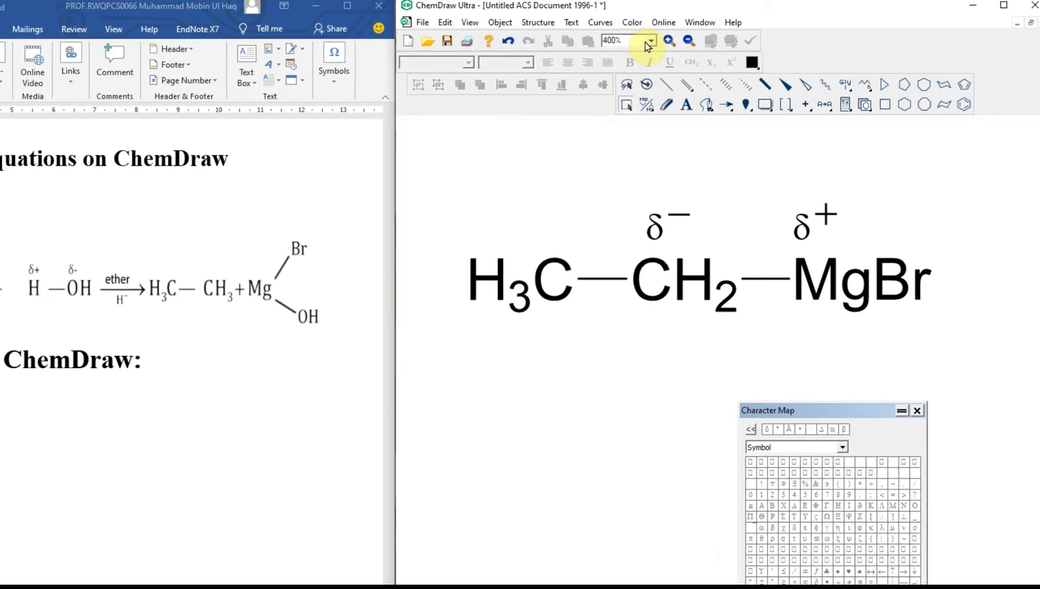
Set the zoom to 200% and place a plus sign just after MgBr, level with the formula
{"action": "left_click", "coordinate": [626, 40]}
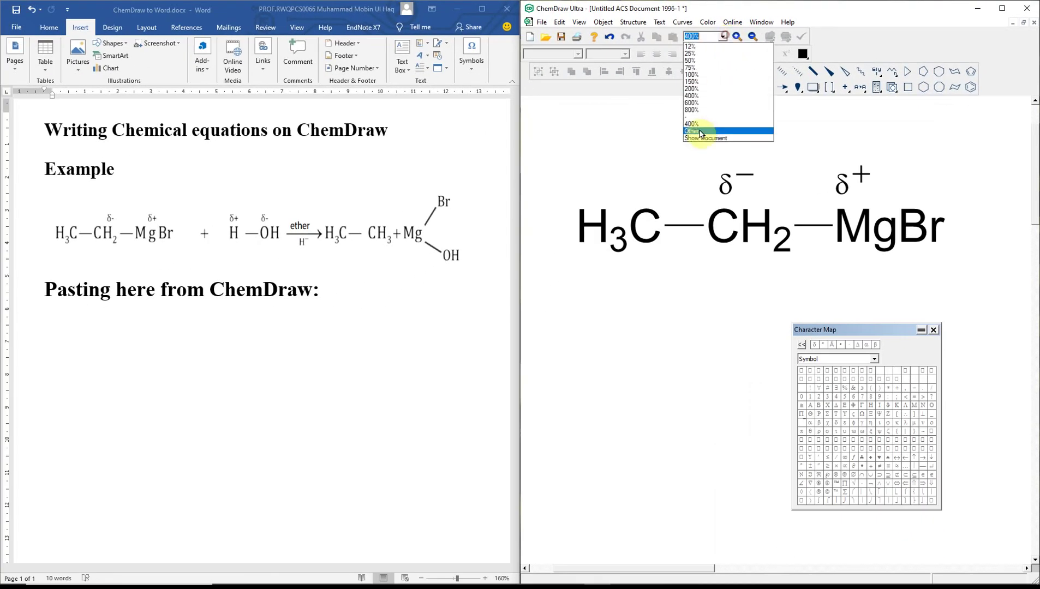
{"action": "left_click", "coordinate": [692, 88]}
{"action": "left_click", "coordinate": [845, 87]}
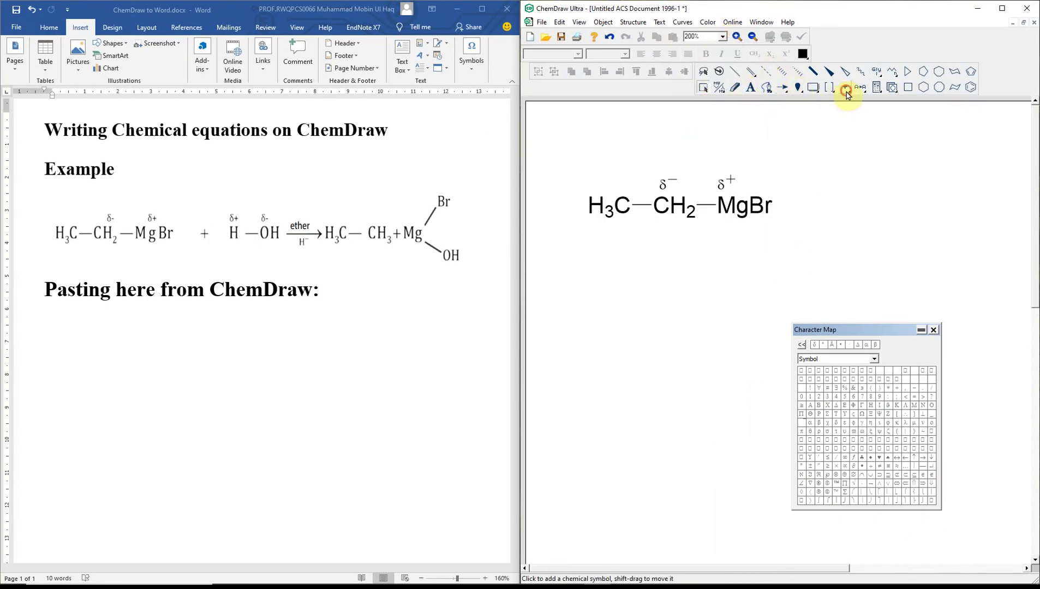
{"action": "left_click", "coordinate": [808, 205]}
{"action": "left_click", "coordinate": [703, 87]}
{"action": "left_click", "coordinate": [808, 205]}
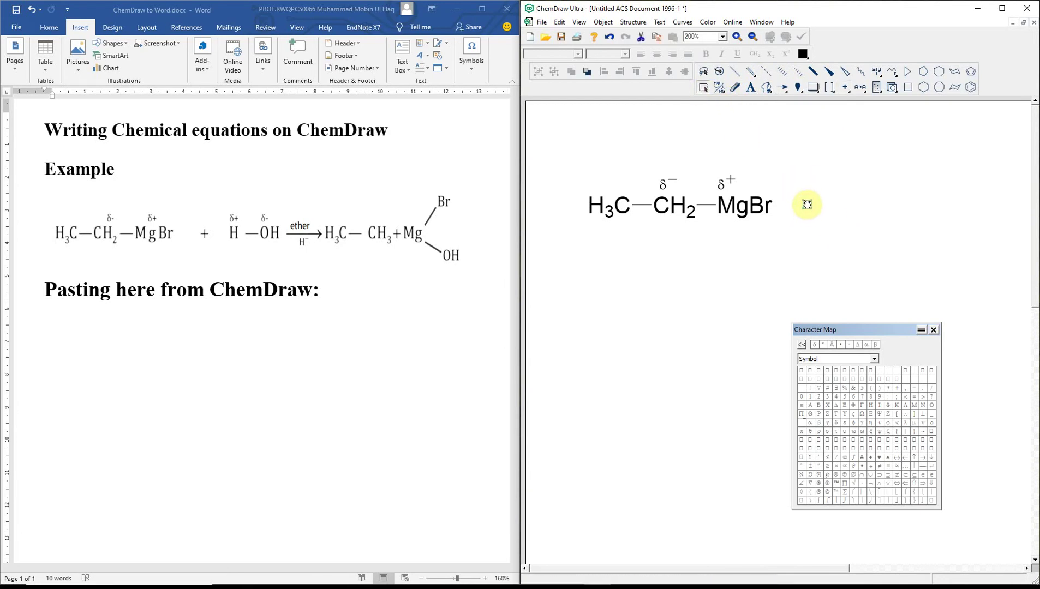
{"action": "left_click_drag", "start_coordinate": [813, 210], "coordinate": [835, 221]}
{"action": "left_click_drag", "start_coordinate": [791, 181], "coordinate": [840, 231]}
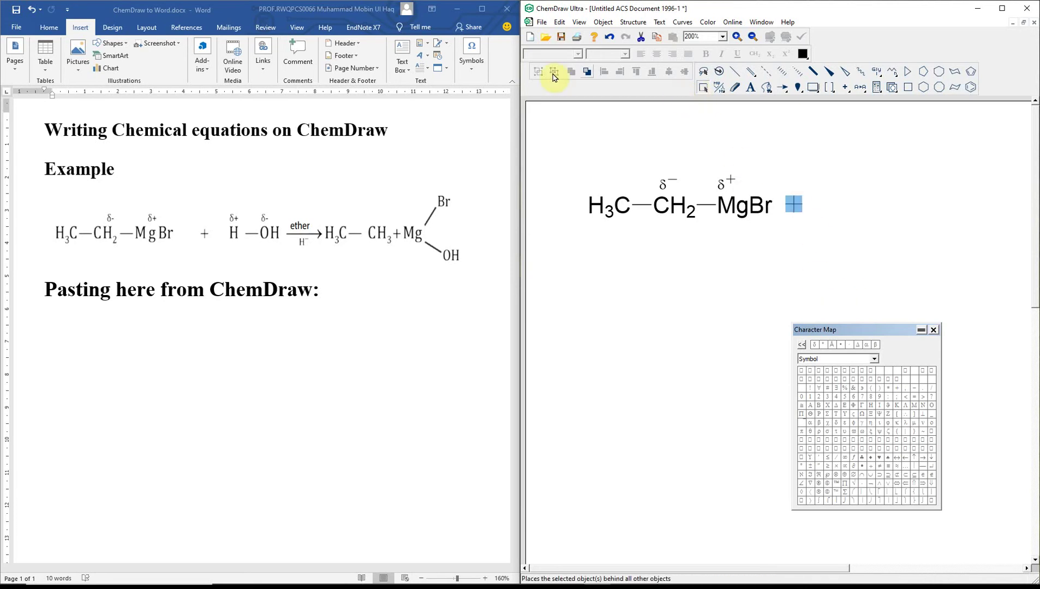
Write H after the plus sign, draw a horizontal single bond from it and label the bond's free end OH
{"action": "left_click", "coordinate": [738, 88]}
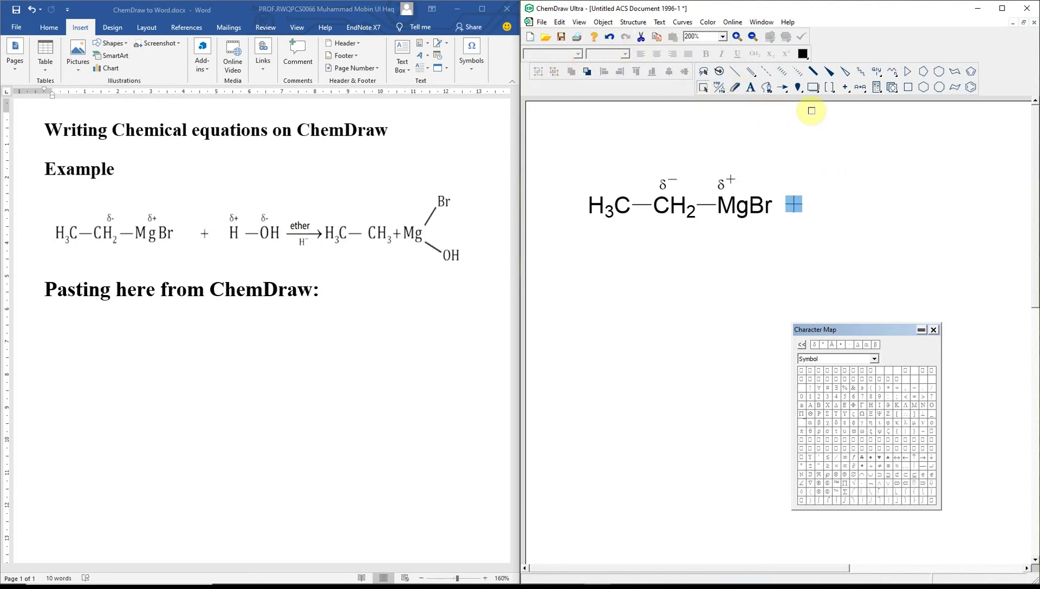
{"action": "left_click", "coordinate": [751, 87]}
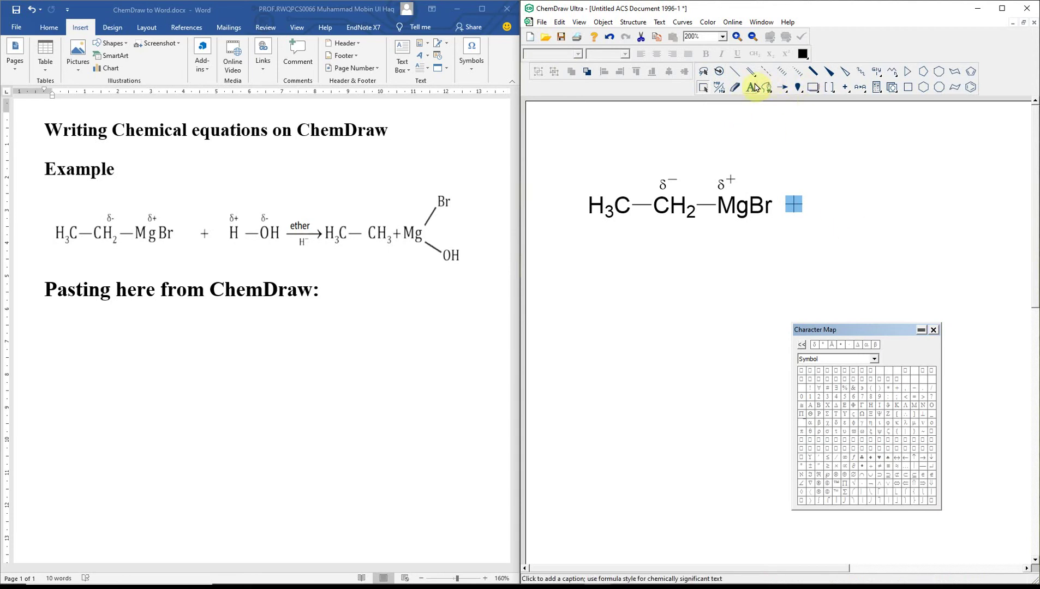
{"action": "left_click", "coordinate": [822, 208]}
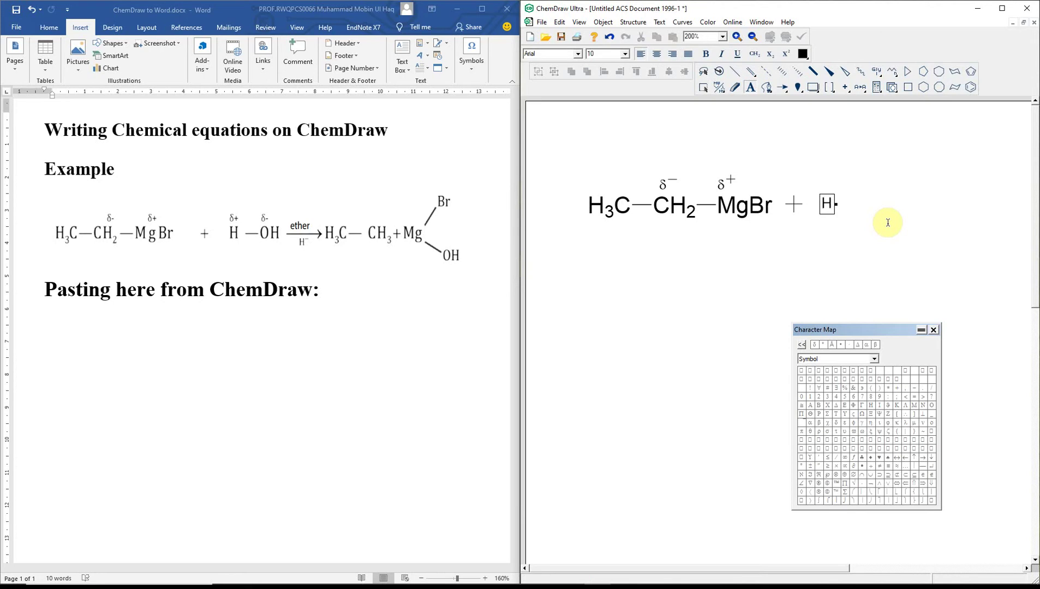
{"action": "type", "text": "H"}
{"action": "left_click", "coordinate": [735, 71]}
{"action": "key", "text": "plus"}
{"action": "left_click_drag", "start_coordinate": [829, 204], "coordinate": [852, 202]}
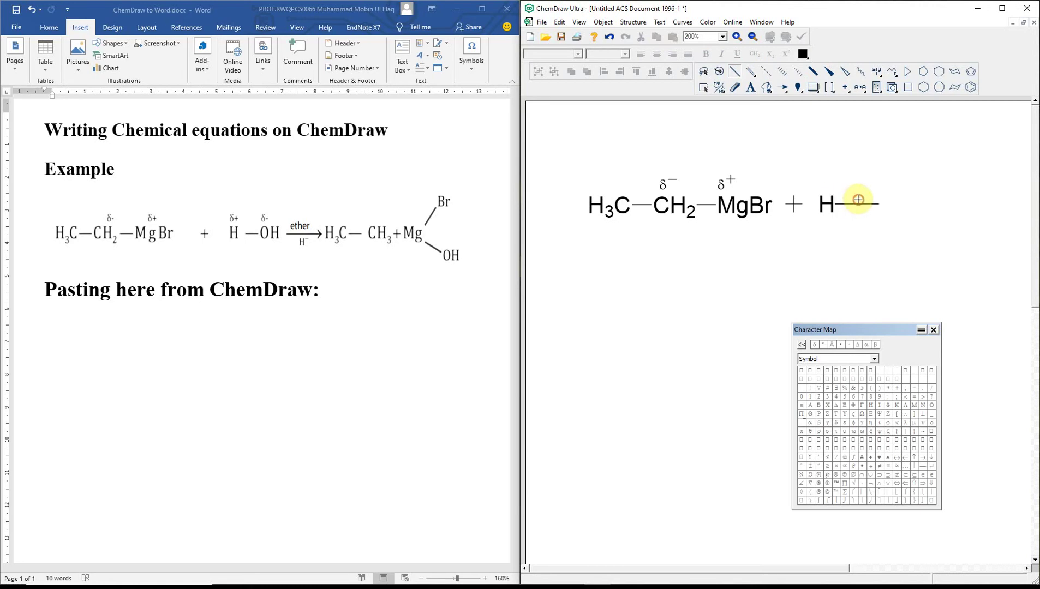
{"action": "left_click", "coordinate": [751, 87]}
{"action": "left_click", "coordinate": [879, 204]}
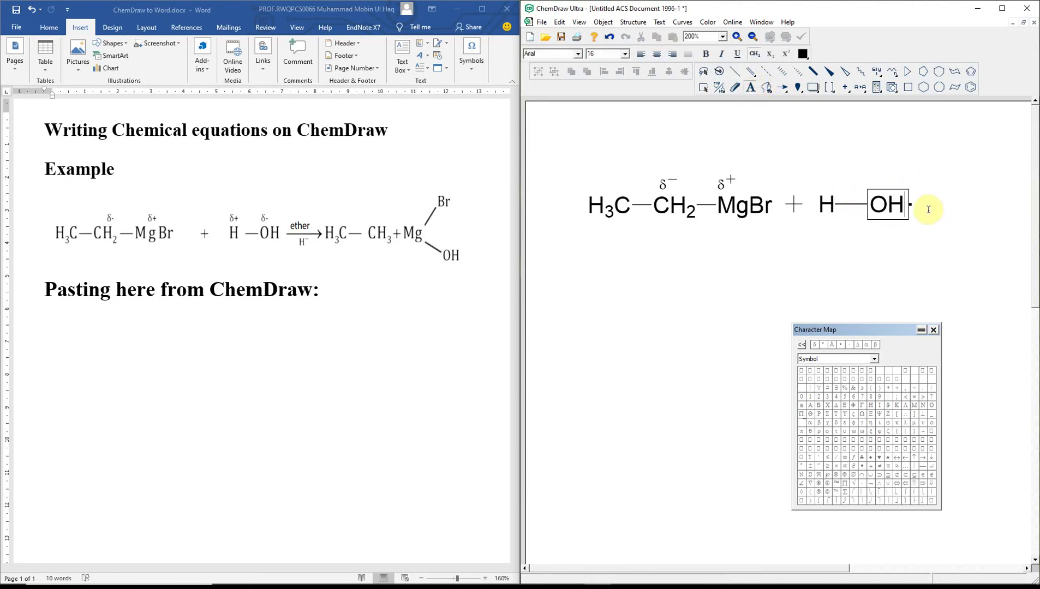
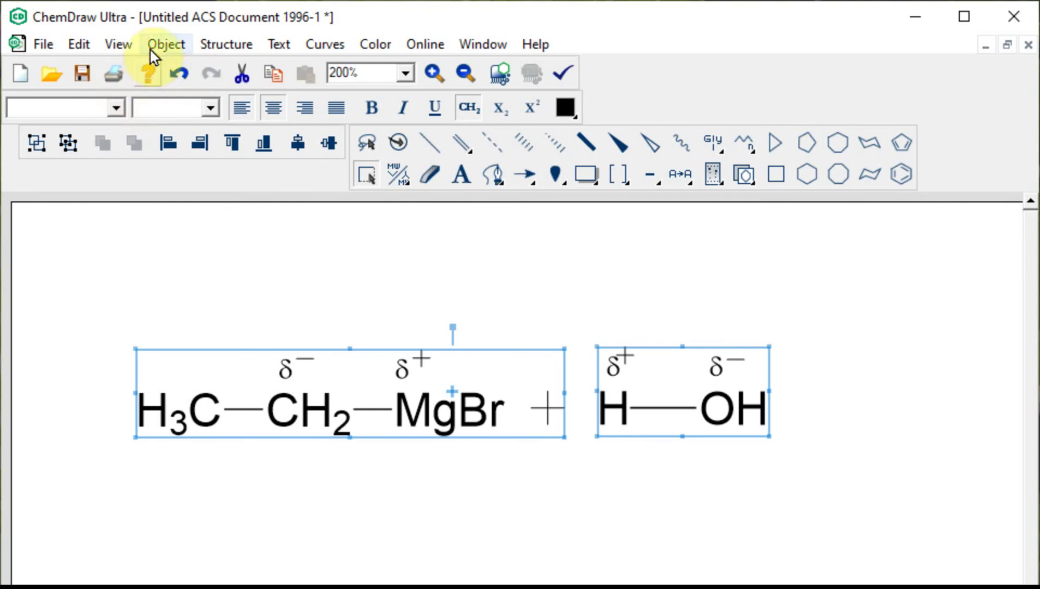
Align the ethylmagnesium bromide and H–OH structures by their top edges and group them together
{"action": "mouse_move", "coordinate": [222, 274]}
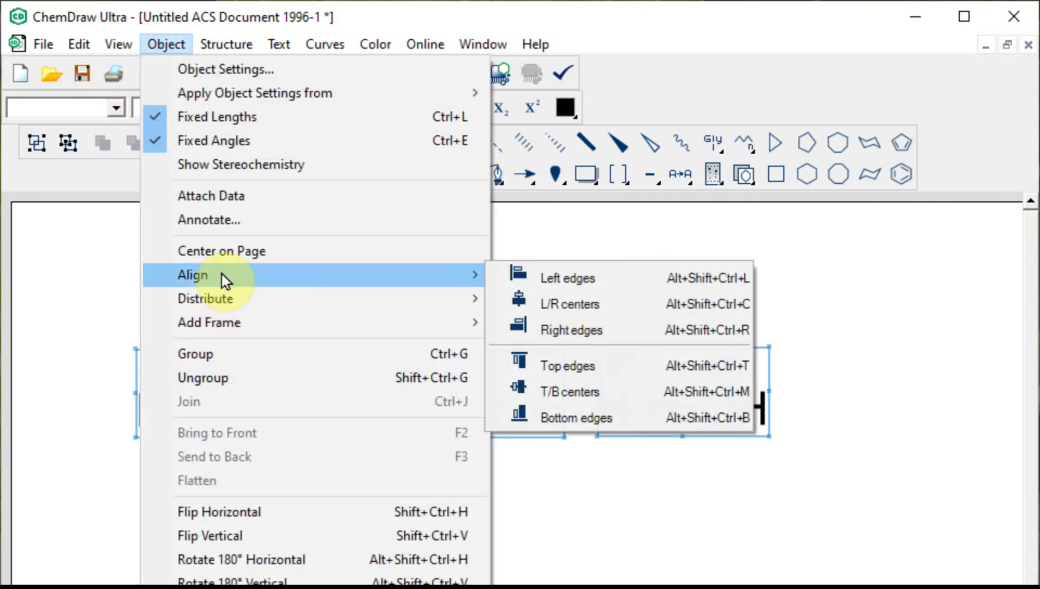
{"action": "left_click", "coordinate": [624, 363]}
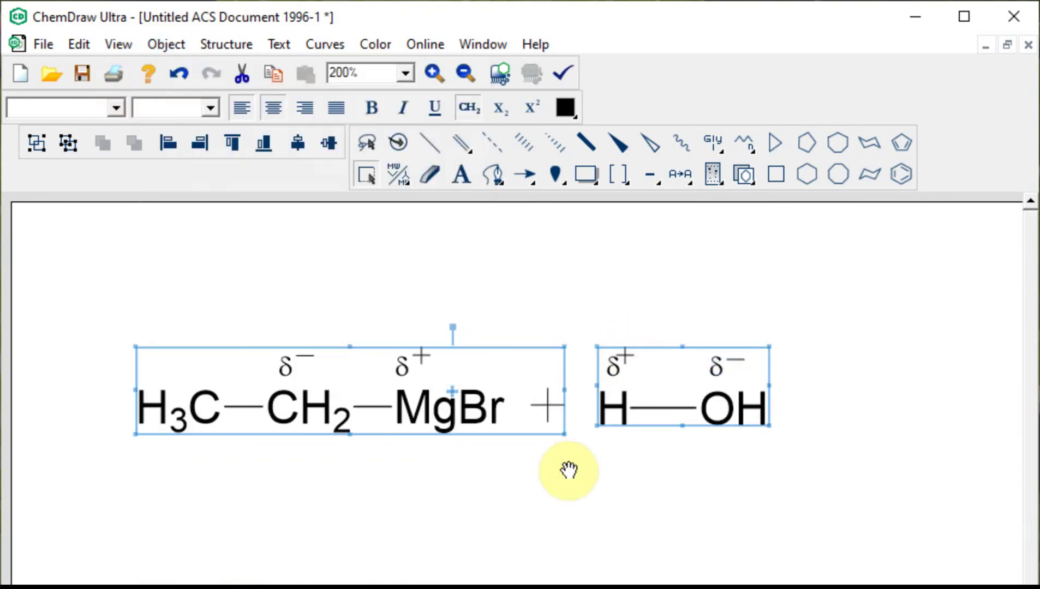
{"action": "left_click", "coordinate": [168, 47]}
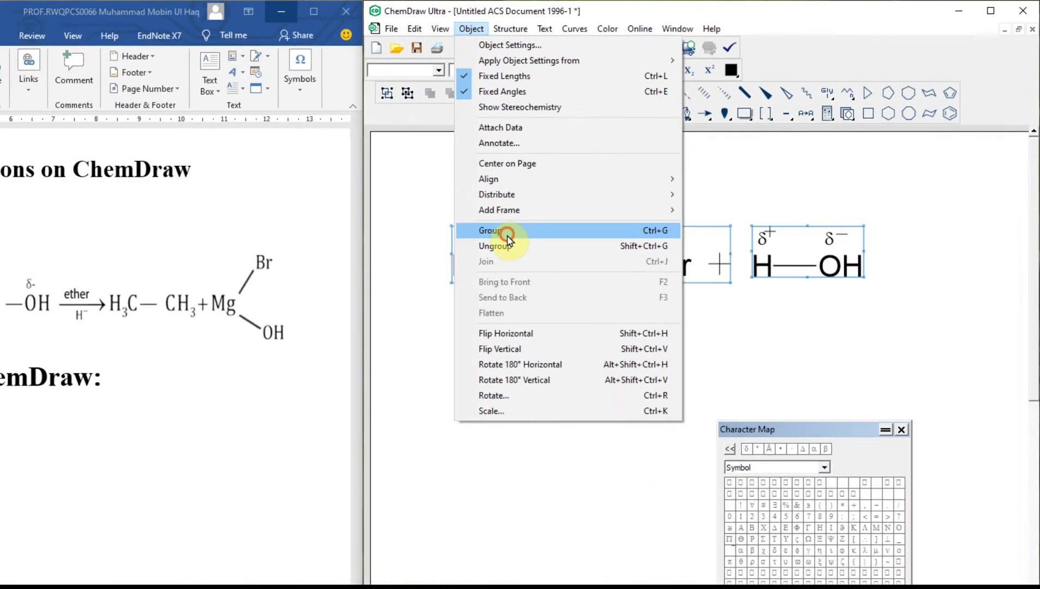
{"action": "left_click", "coordinate": [223, 378]}
{"action": "left_click", "coordinate": [699, 343]}
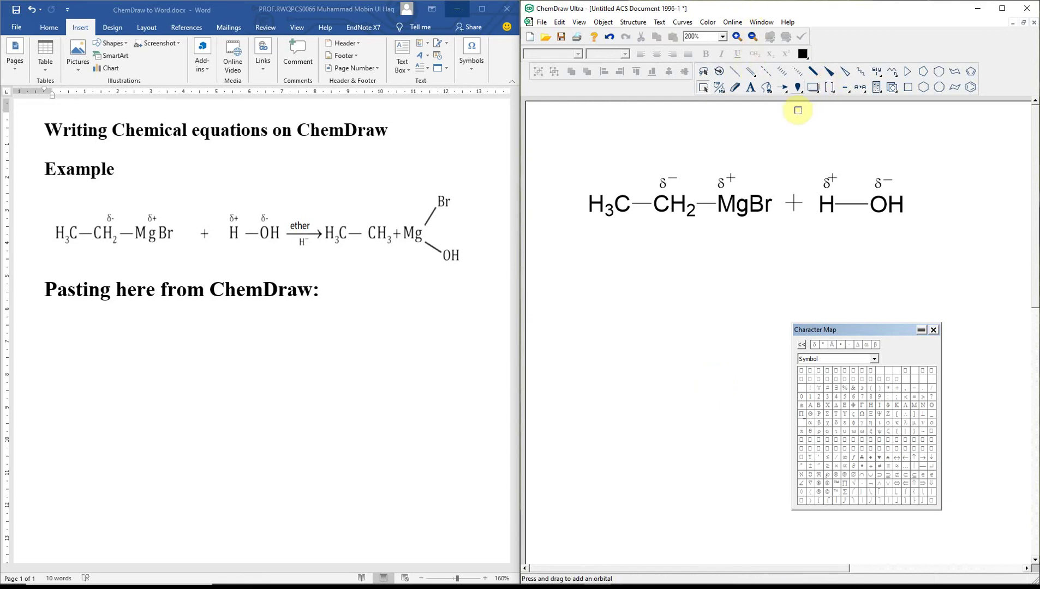
Draw a horizontal reaction arrow after H–OH, level with the formulas
{"action": "left_click", "coordinate": [782, 87]}
{"action": "left_click_drag", "start_coordinate": [923, 202], "coordinate": [992, 203]}
{"action": "left_click_drag", "start_coordinate": [839, 576], "coordinate": [919, 578]}
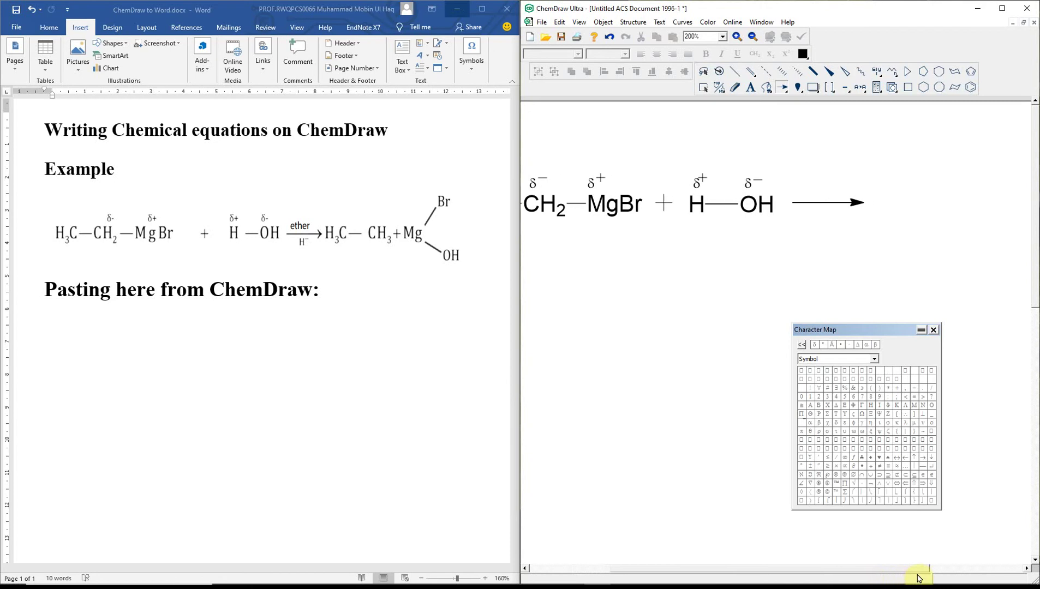
Draw ethane after the arrow as a CH3 label in formula style, bonded horizontally to a second CH3
{"action": "left_click", "coordinate": [751, 87]}
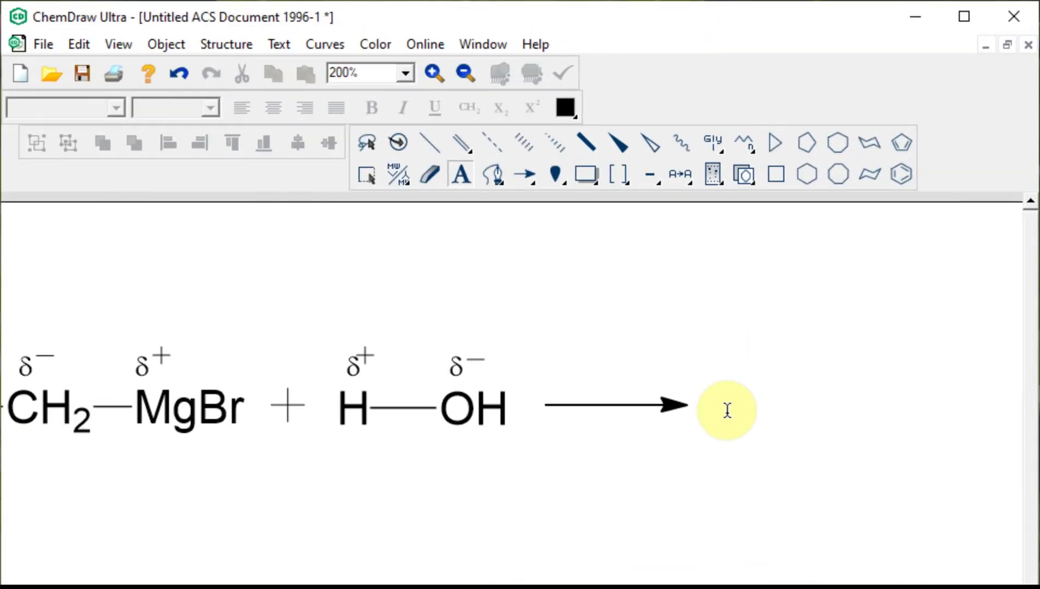
{"action": "left_click", "coordinate": [727, 411]}
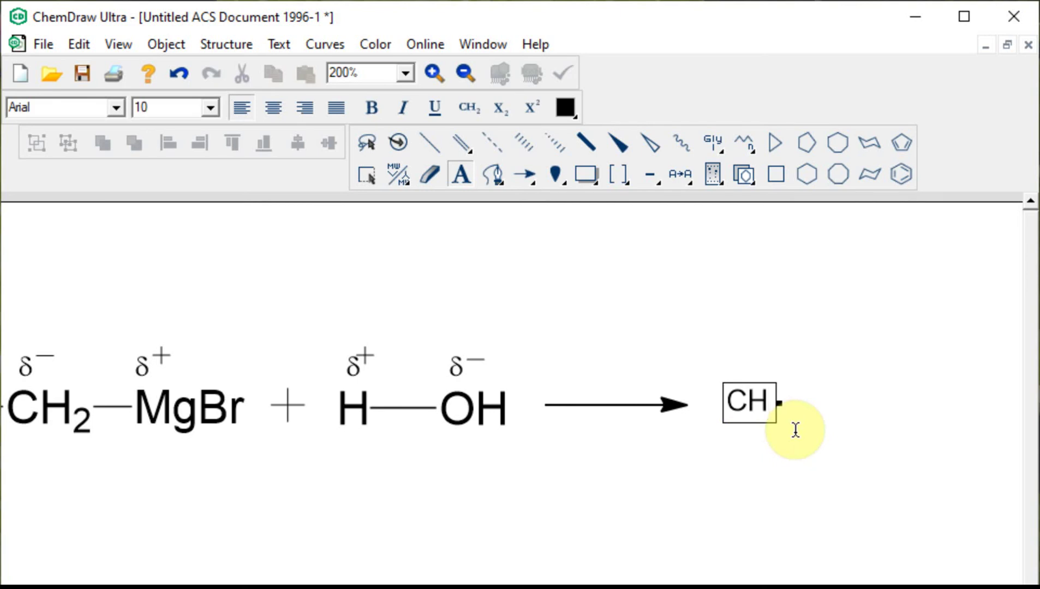
{"action": "left_click", "coordinate": [469, 112]}
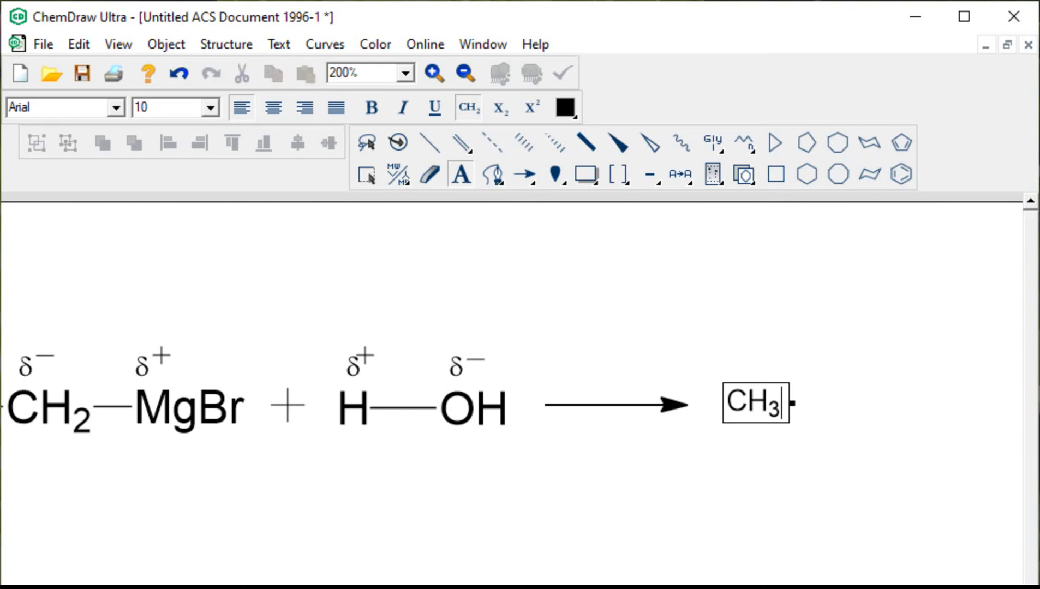
{"action": "left_click", "coordinate": [430, 143]}
{"action": "mouse_move", "coordinate": [733, 401]}
{"action": "left_mouse_down"}
{"action": "mouse_move", "coordinate": [859, 381]}
{"action": "mouse_move", "coordinate": [870, 406]}
{"action": "left_mouse_up"}
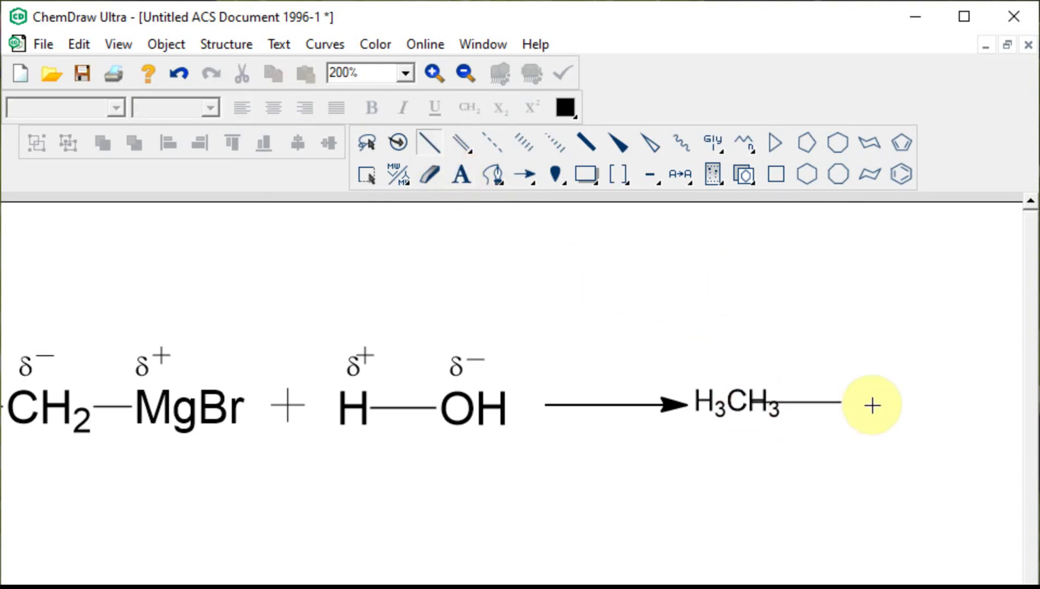
{"action": "left_click", "coordinate": [461, 174]}
{"action": "left_click", "coordinate": [841, 401]}
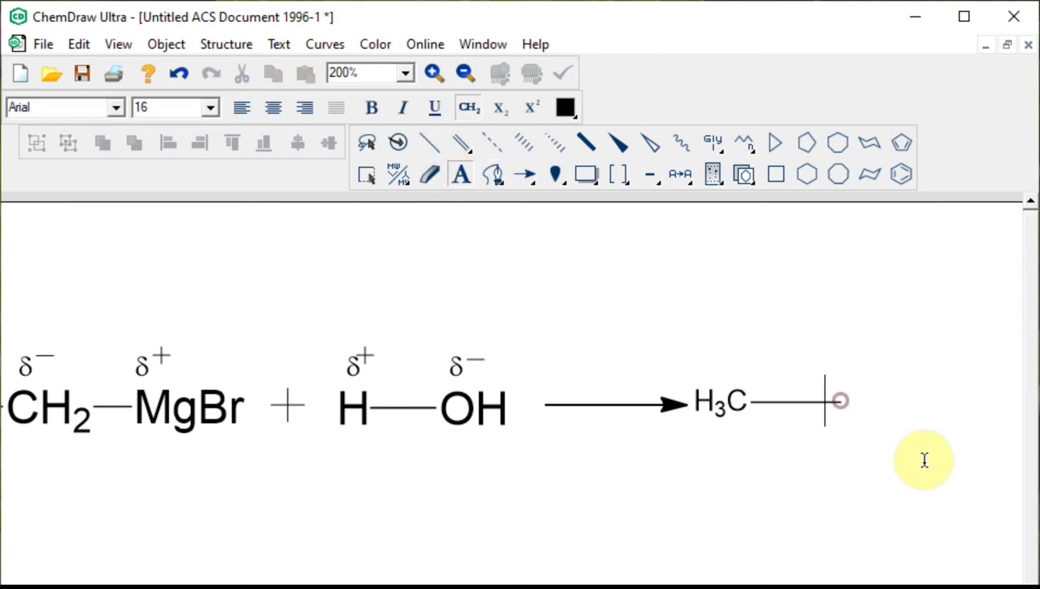
{"action": "type", "text": "CH"}
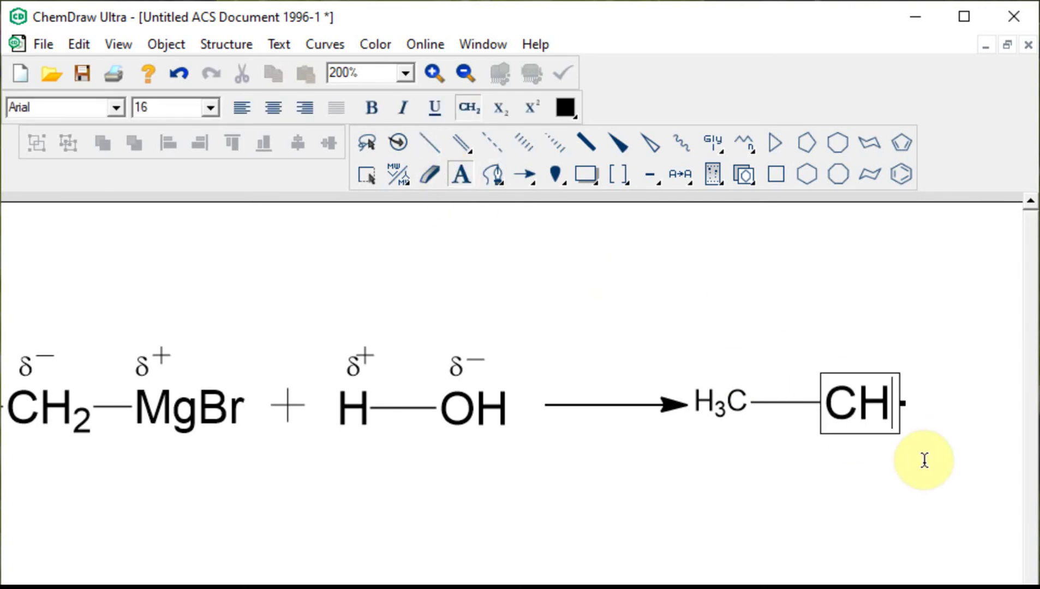
{"action": "type", "text": "3"}
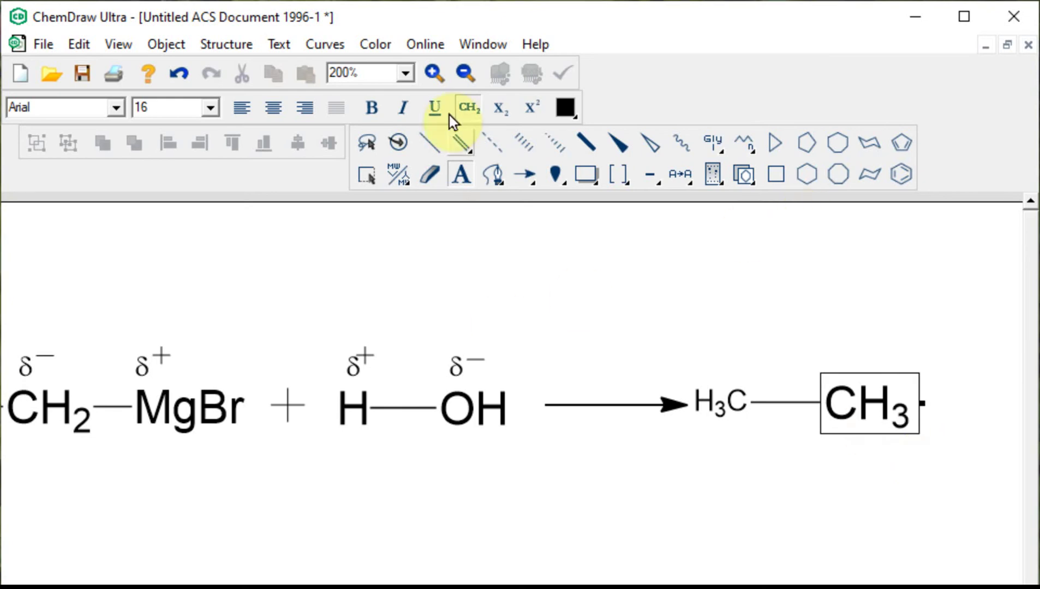
Move the ethane structure farther from the arrowhead and set its font size to 16
{"action": "left_click", "coordinate": [367, 176]}
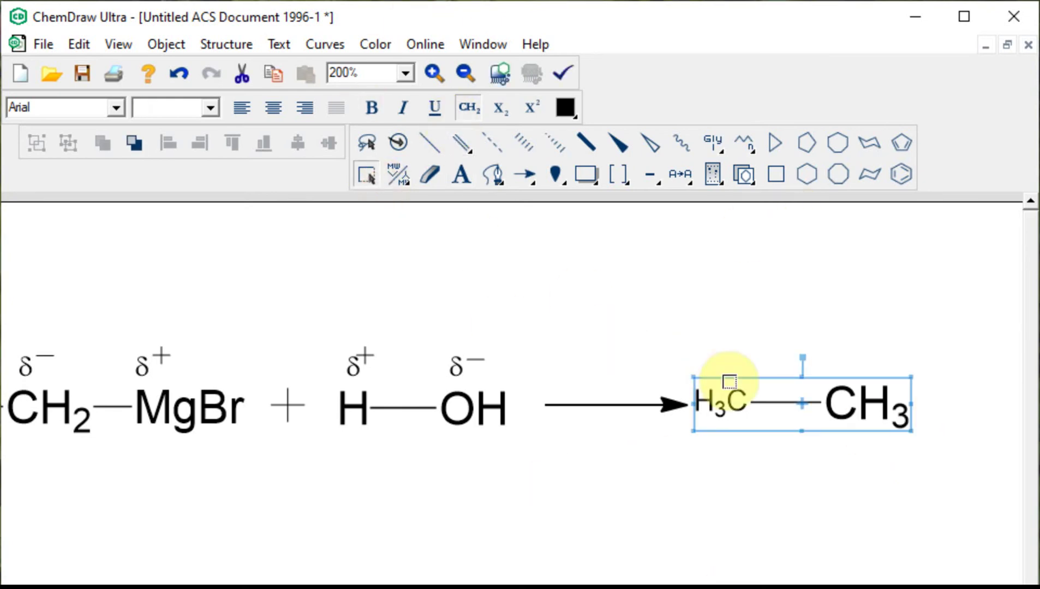
{"action": "left_click_drag", "start_coordinate": [790, 418], "coordinate": [838, 422]}
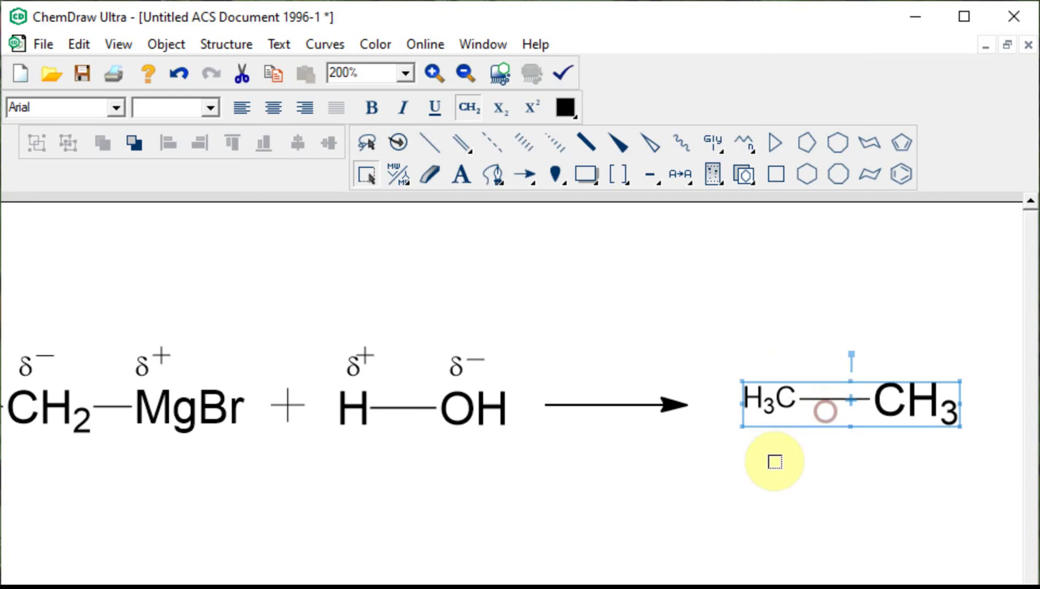
{"action": "left_click_drag", "start_coordinate": [703, 330], "coordinate": [971, 511]}
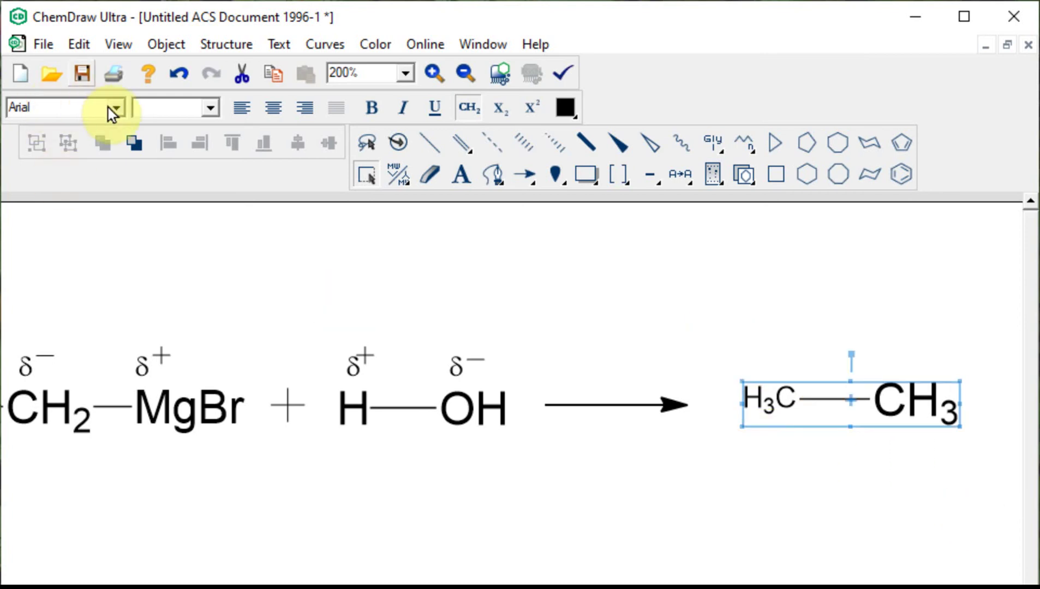
{"action": "left_click", "coordinate": [209, 108]}
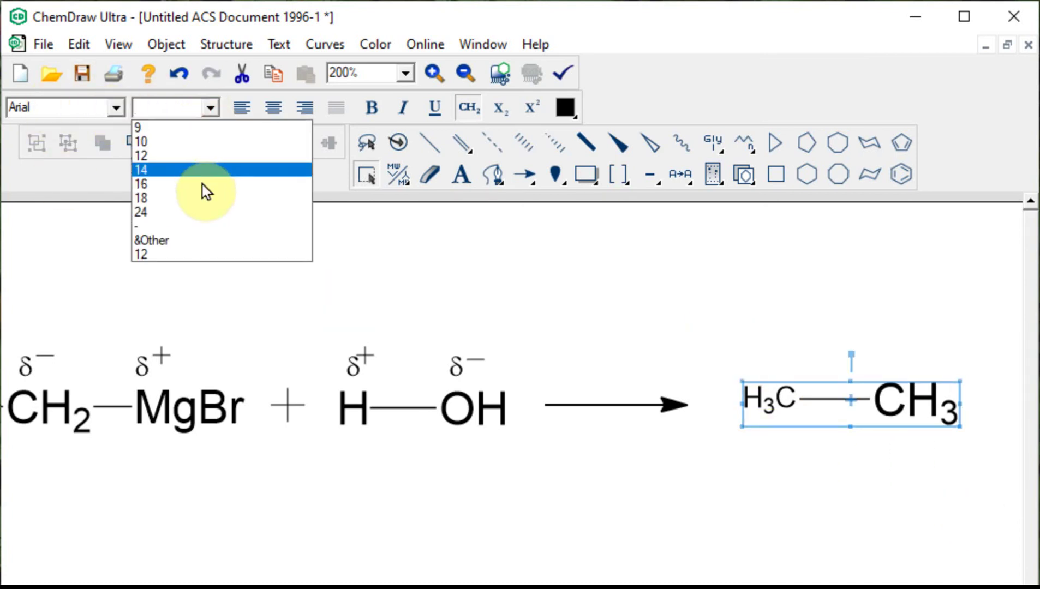
{"action": "left_click", "coordinate": [204, 190]}
{"action": "left_click", "coordinate": [671, 570]}
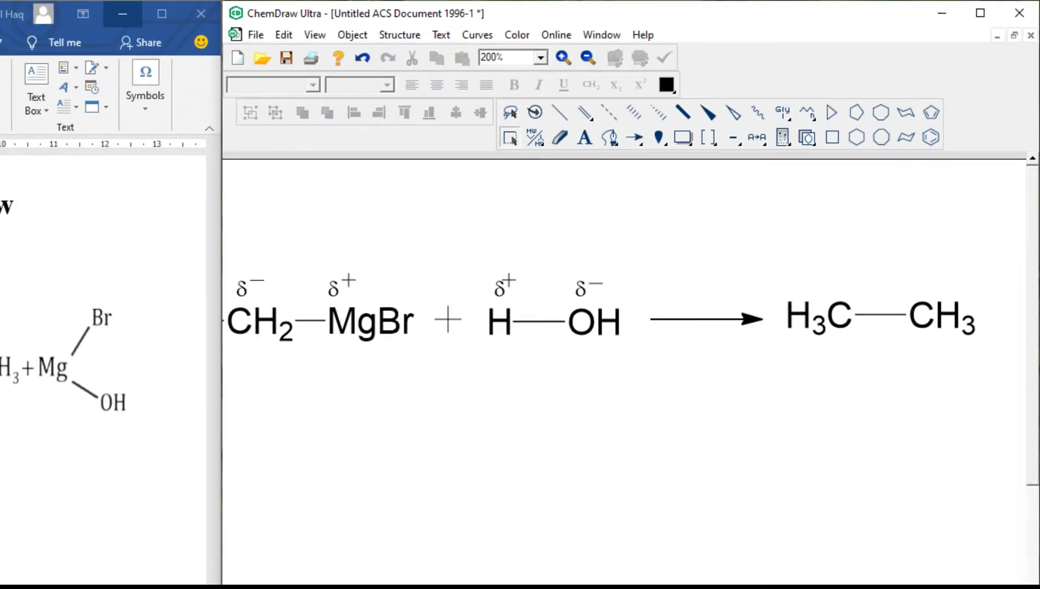
Place a plus sign after the ethane structure, level with its formula
{"action": "left_click_drag", "start_coordinate": [759, 569], "coordinate": [902, 583]}
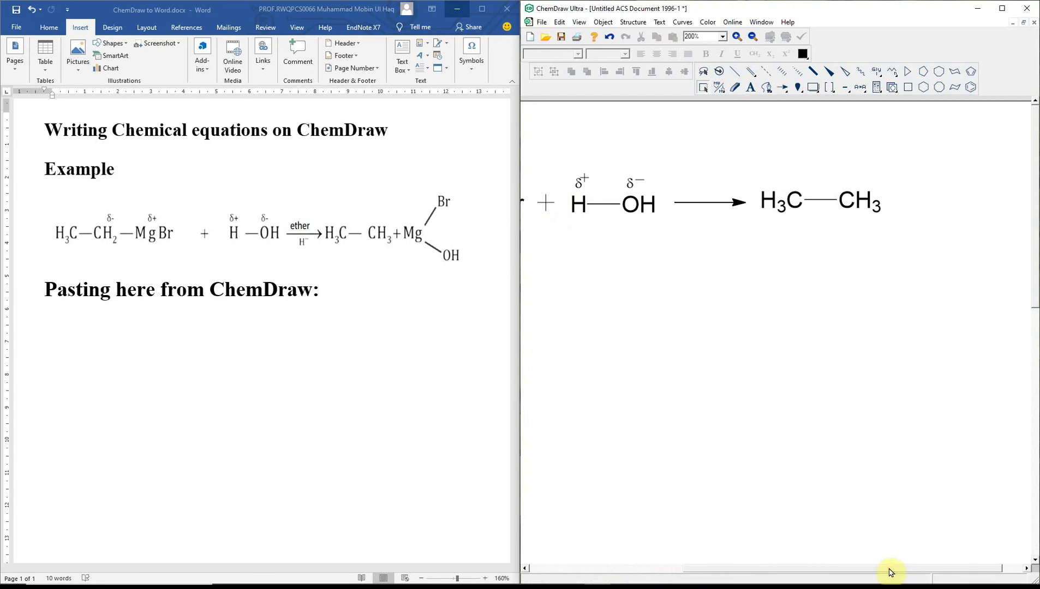
{"action": "left_click", "coordinate": [850, 94]}
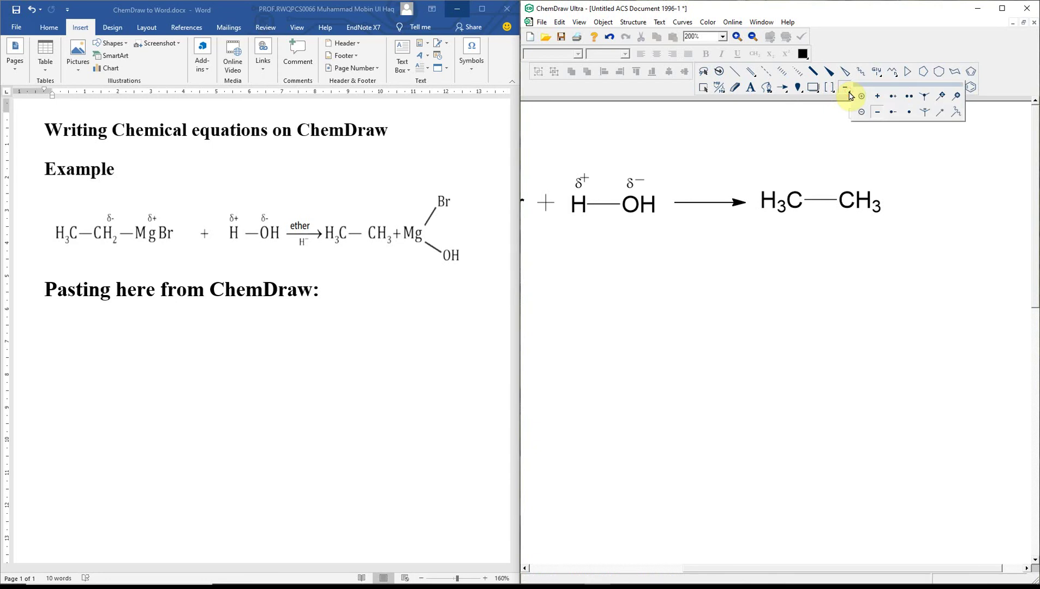
{"action": "left_click", "coordinate": [879, 99]}
{"action": "left_click", "coordinate": [921, 202]}
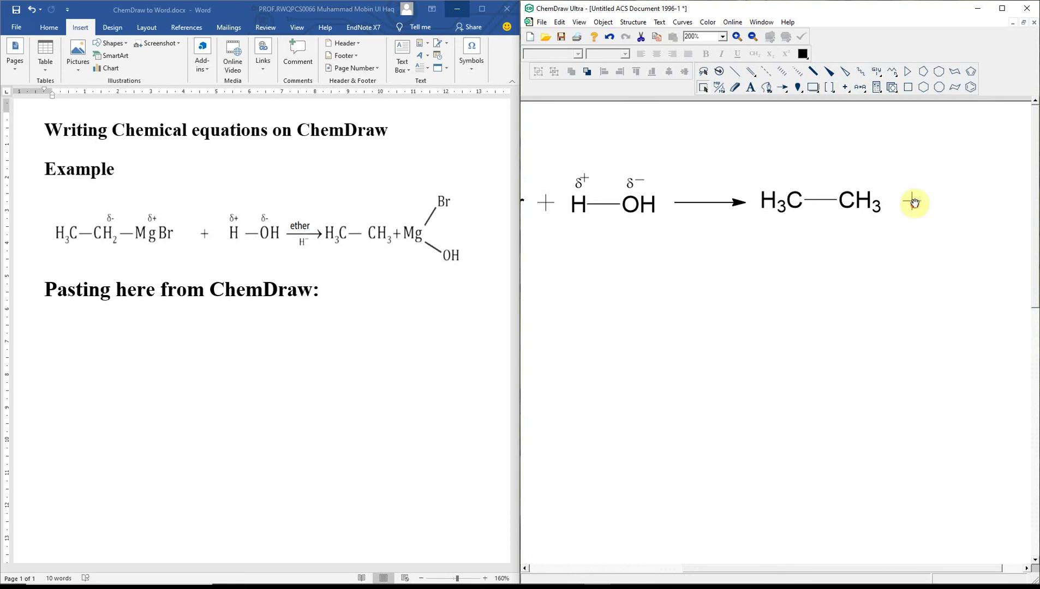
Write Mg after the last plus sign, draw a horizontal single bond from it and label the bond's free end Br
{"action": "left_click", "coordinate": [751, 87]}
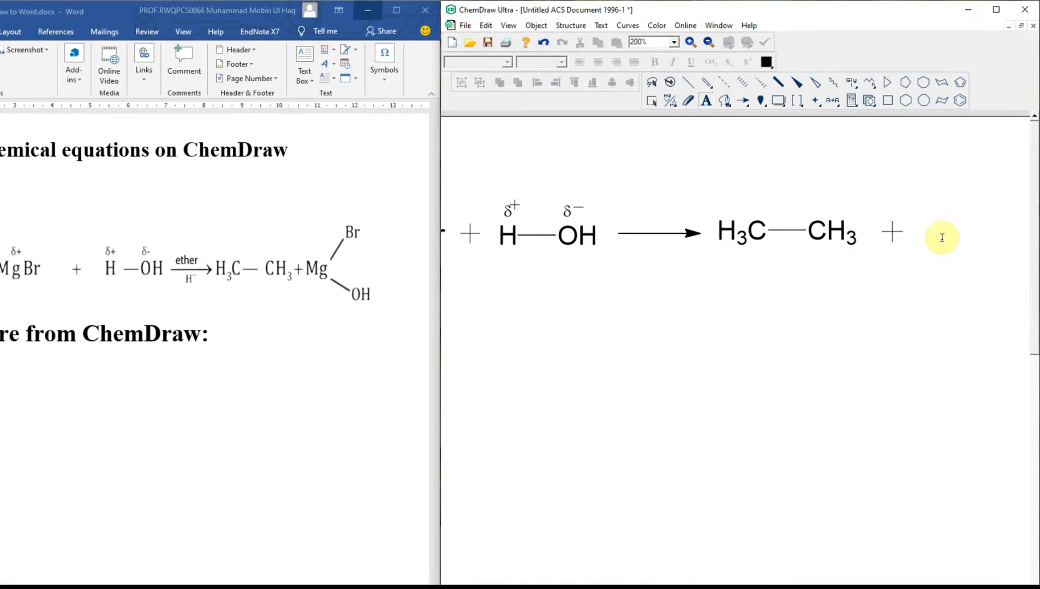
{"action": "left_click", "coordinate": [944, 235]}
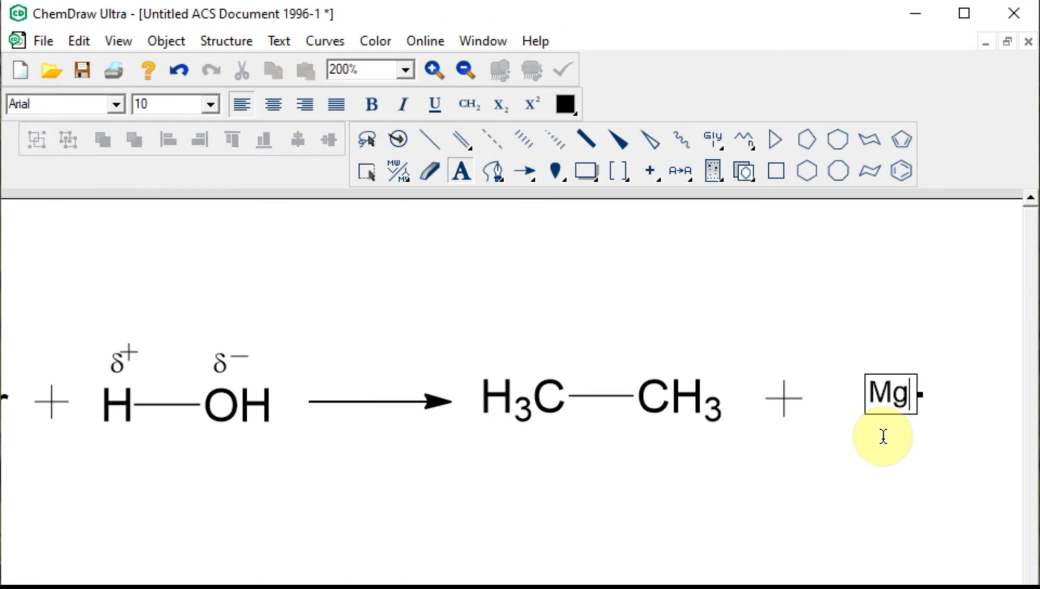
{"action": "left_click", "coordinate": [430, 139]}
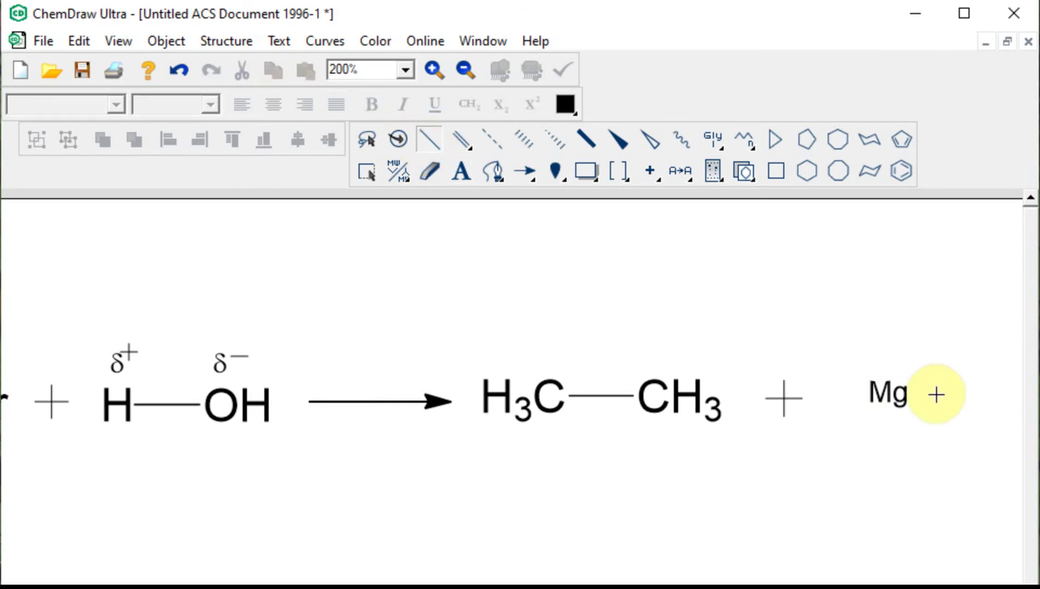
{"action": "left_click", "coordinate": [885, 392]}
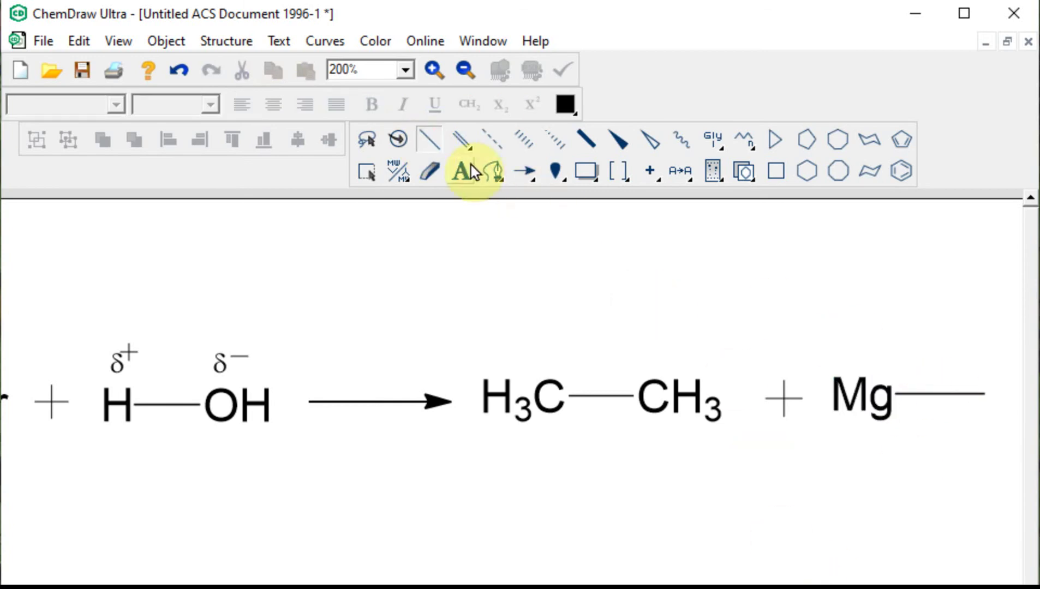
{"action": "left_click", "coordinate": [472, 172]}
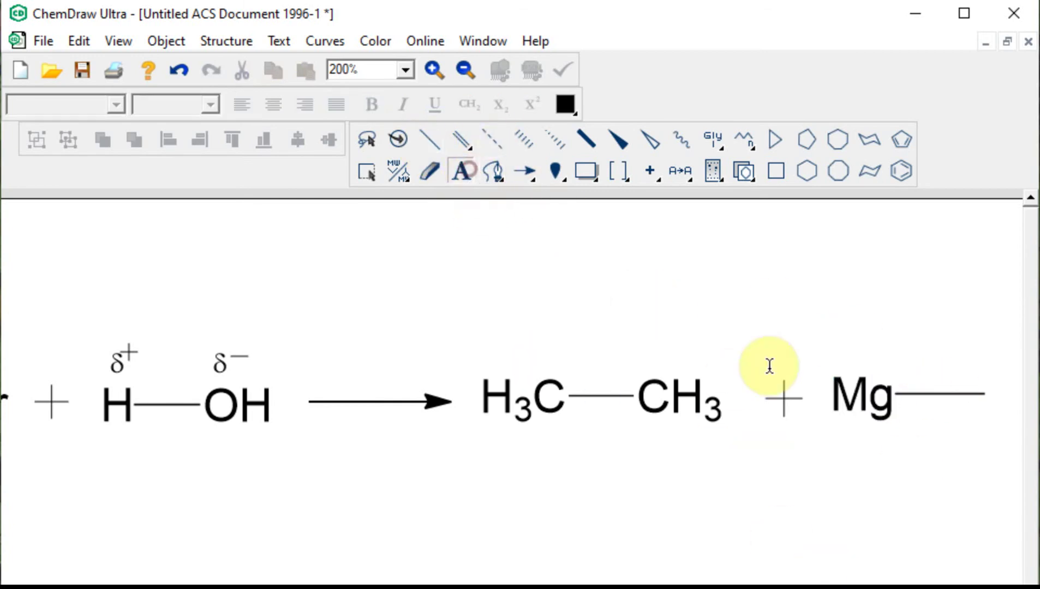
{"action": "left_click", "coordinate": [990, 394]}
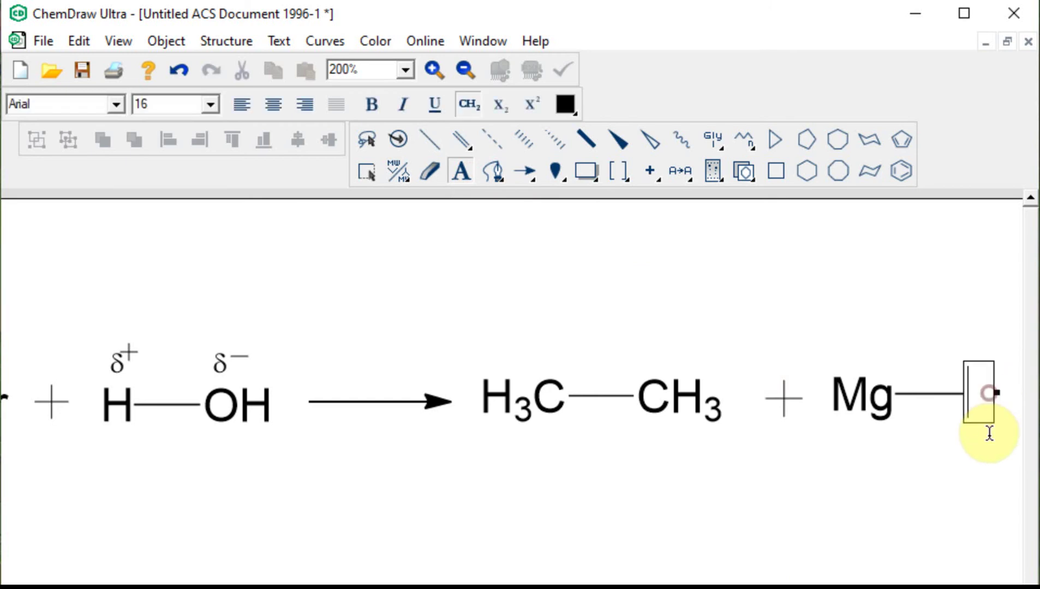
{"action": "type", "text": "b"}
{"action": "key", "text": "BackSpace"}
{"action": "type", "text": "Br"}
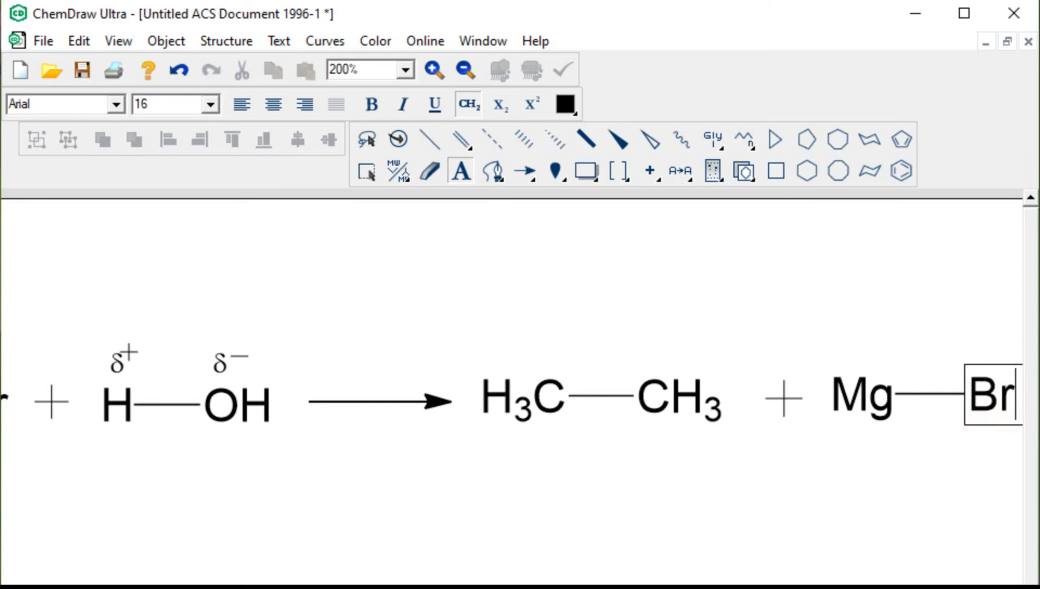
Draw a vertical single bond downward from Mg in the MgBr product and label its free end OH
{"action": "scroll", "coordinate": [511, 393], "scroll_direction": "right", "scroll_amount": 1}
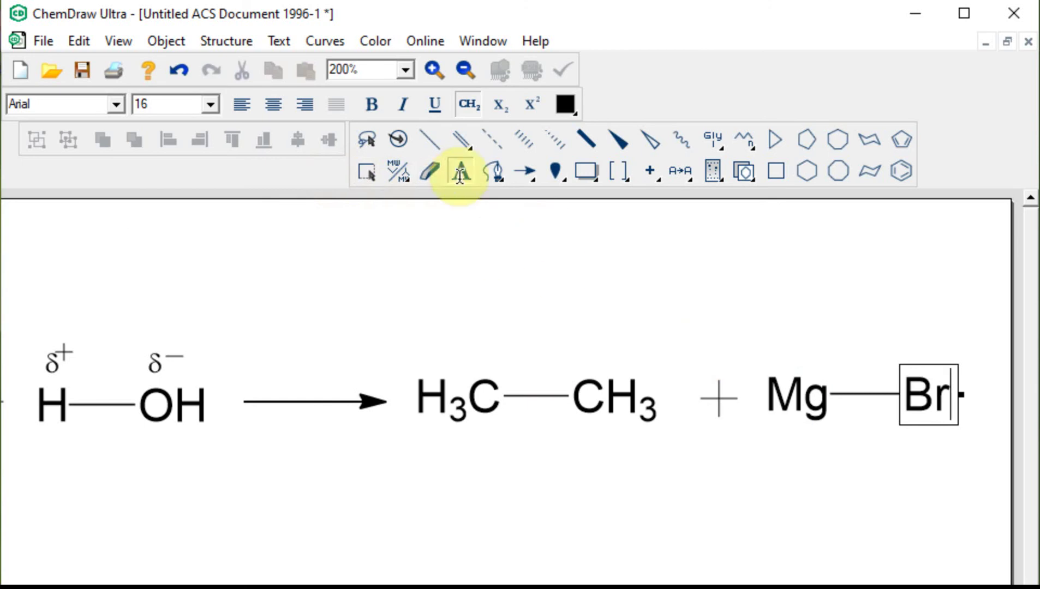
{"action": "left_click", "coordinate": [425, 139]}
{"action": "left_click_drag", "start_coordinate": [803, 415], "coordinate": [810, 542]}
{"action": "left_click", "coordinate": [461, 171]}
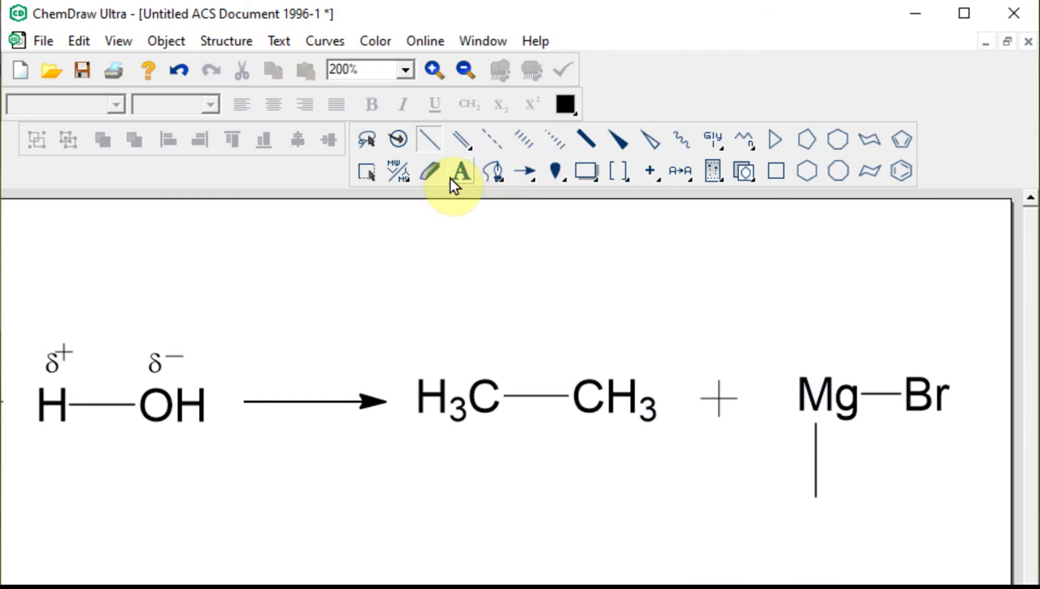
{"action": "left_click", "coordinate": [816, 496]}
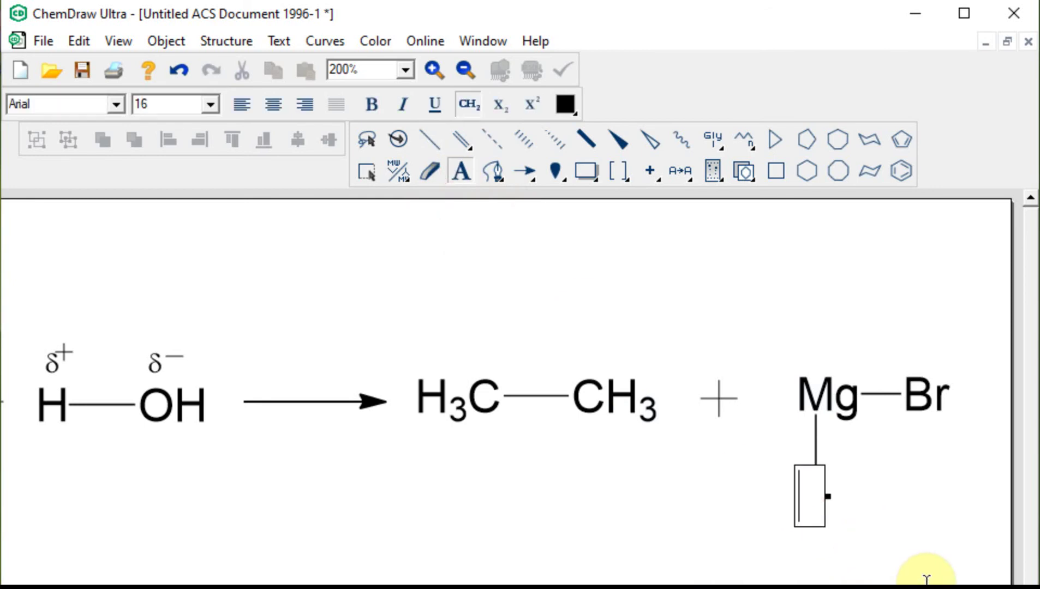
{"action": "type", "text": "OH"}
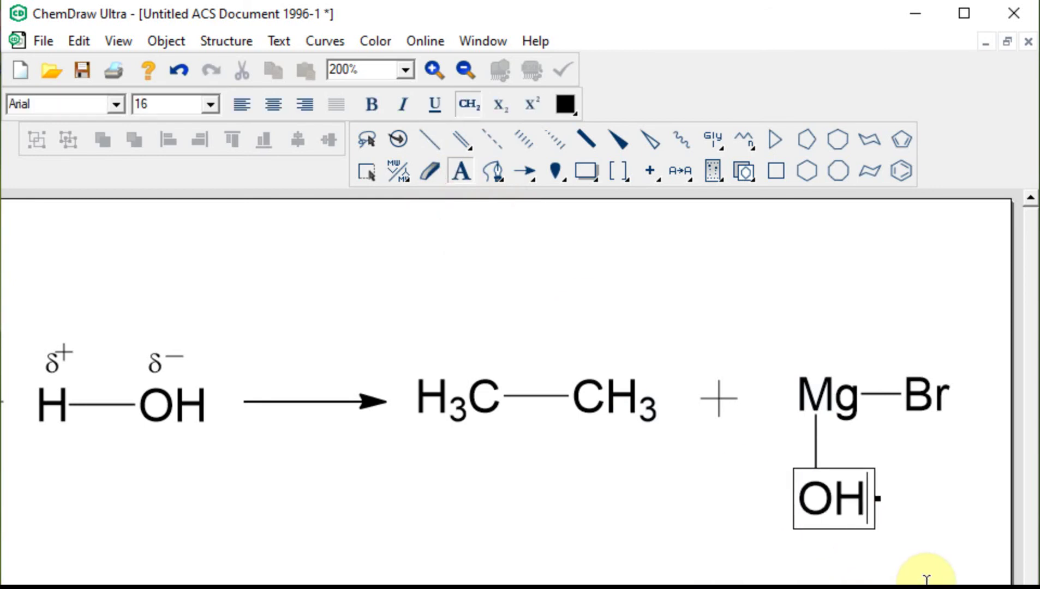
Move the Mg(OH)Br structure farther from the plus sign before it
{"action": "left_click", "coordinate": [365, 176]}
{"action": "left_click_drag", "start_coordinate": [863, 393], "coordinate": [920, 381]}
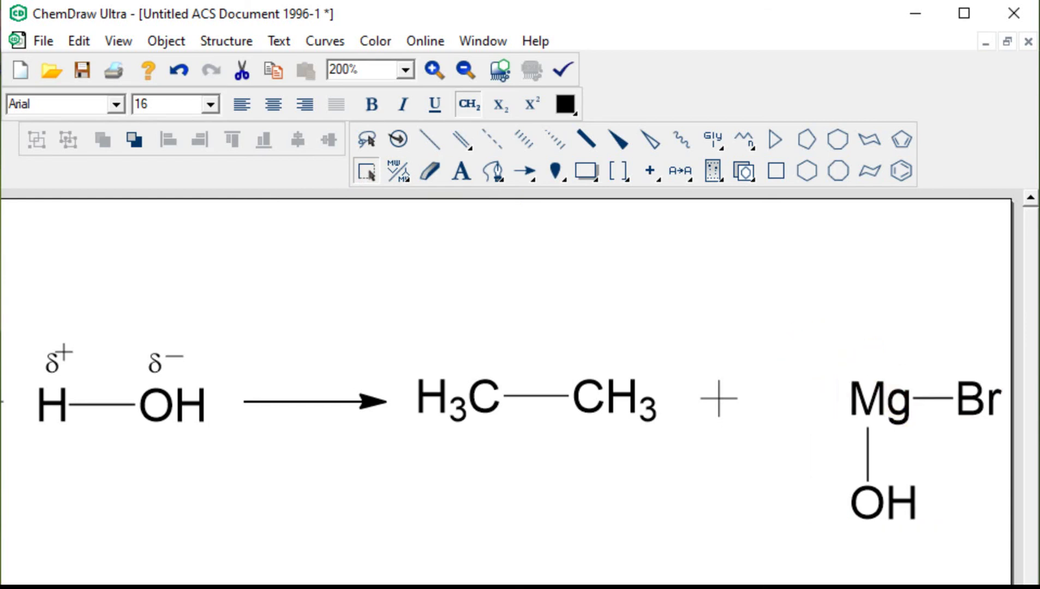
{"action": "left_click", "coordinate": [801, 531]}
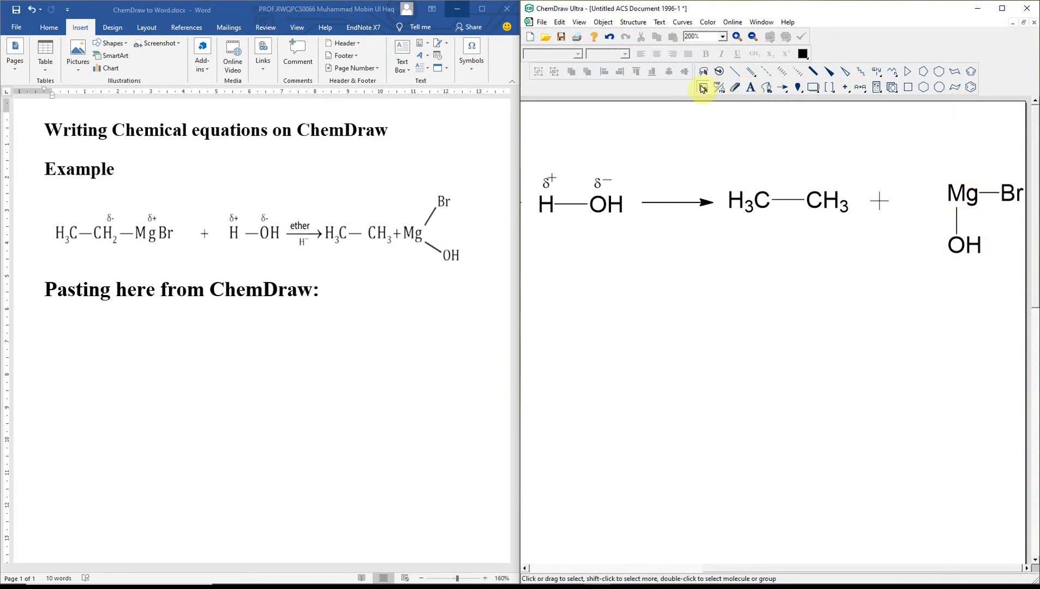
Shift the grouped reactants, with their partial charges, closer to the page's left edge
{"action": "left_click_drag", "start_coordinate": [710, 568], "coordinate": [534, 568]}
{"action": "left_click", "coordinate": [724, 37]}
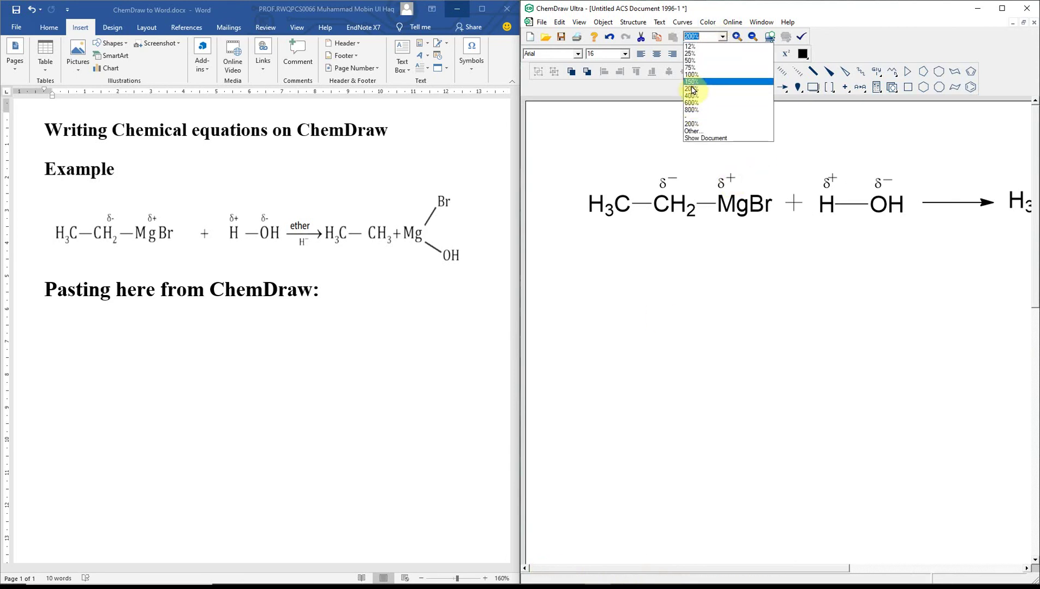
{"action": "left_click", "coordinate": [693, 75]}
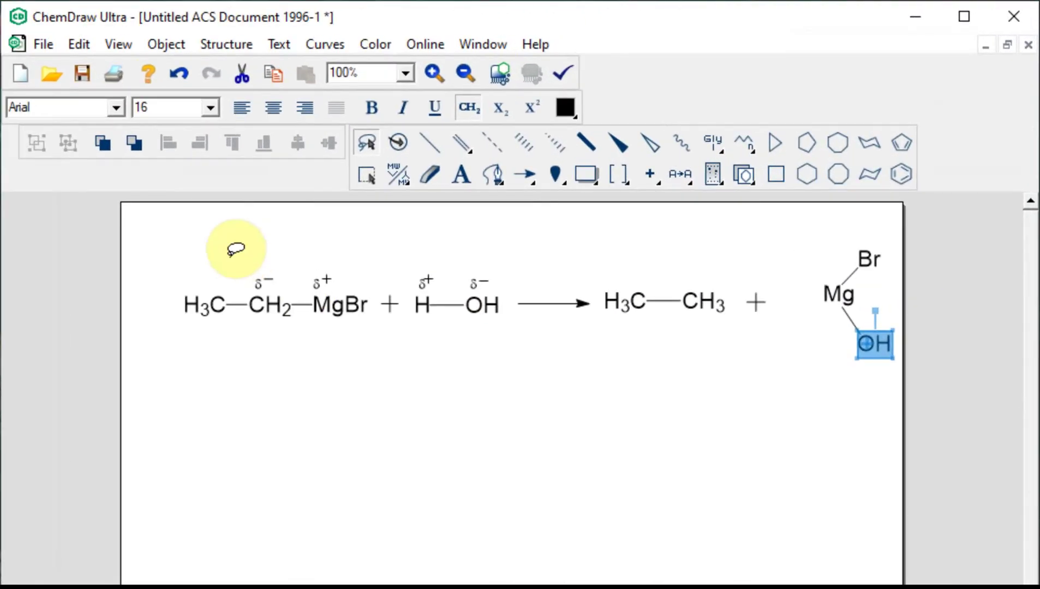
{"action": "mouse_move", "coordinate": [214, 252]}
{"action": "left_mouse_down"}
{"action": "mouse_move", "coordinate": [86, 360]}
{"action": "mouse_move", "coordinate": [510, 344]}
{"action": "mouse_move", "coordinate": [516, 279]}
{"action": "mouse_move", "coordinate": [202, 253]}
{"action": "left_mouse_up"}
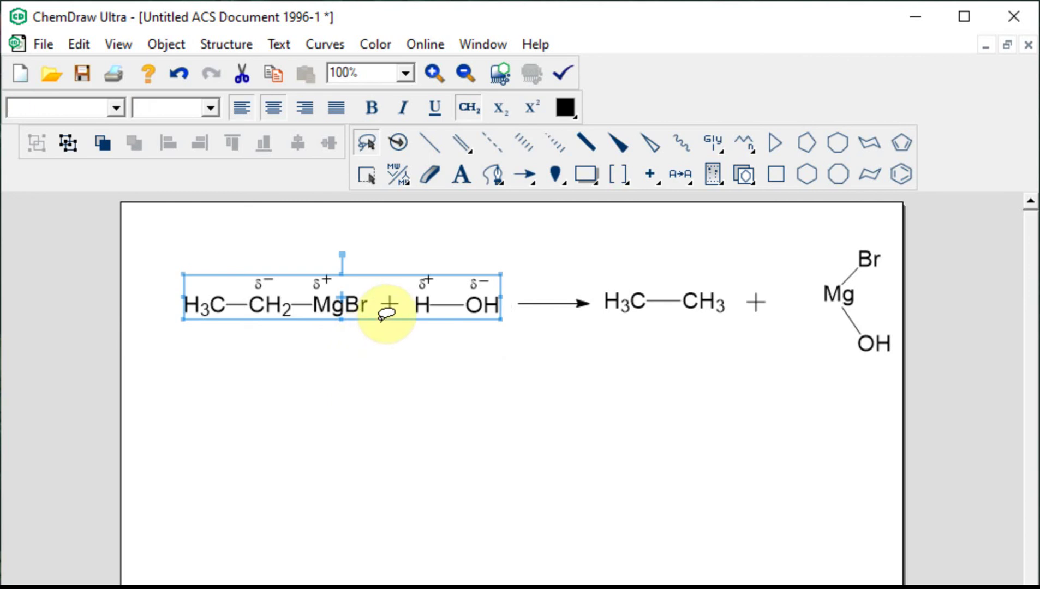
{"action": "left_click", "coordinate": [360, 319]}
{"action": "mouse_move", "coordinate": [186, 219]}
{"action": "left_mouse_down"}
{"action": "mouse_move", "coordinate": [186, 339]}
{"action": "mouse_move", "coordinate": [523, 274]}
{"action": "mouse_move", "coordinate": [216, 213]}
{"action": "mouse_move", "coordinate": [228, 237]}
{"action": "left_mouse_up"}
{"action": "left_click_drag", "start_coordinate": [354, 306], "coordinate": [317, 304]}
Move the reaction arrow closer to the H–OH reactant and place the ethane structure right after the arrowhead
{"action": "mouse_move", "coordinate": [494, 274]}
{"action": "left_mouse_down"}
{"action": "mouse_move", "coordinate": [585, 332]}
{"action": "mouse_move", "coordinate": [539, 278]}
{"action": "left_mouse_up"}
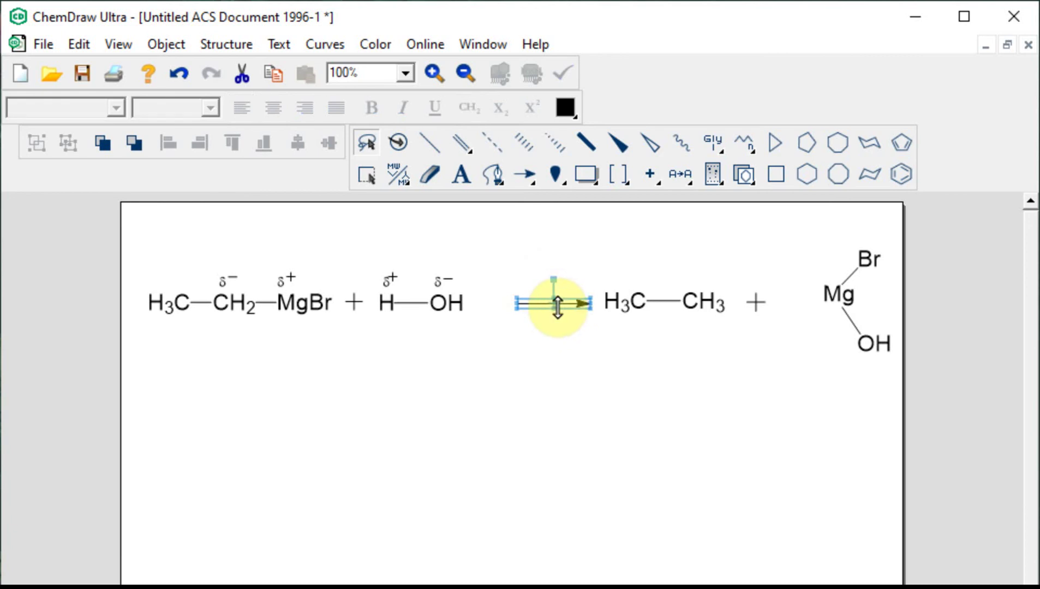
{"action": "left_click_drag", "start_coordinate": [557, 300], "coordinate": [516, 317]}
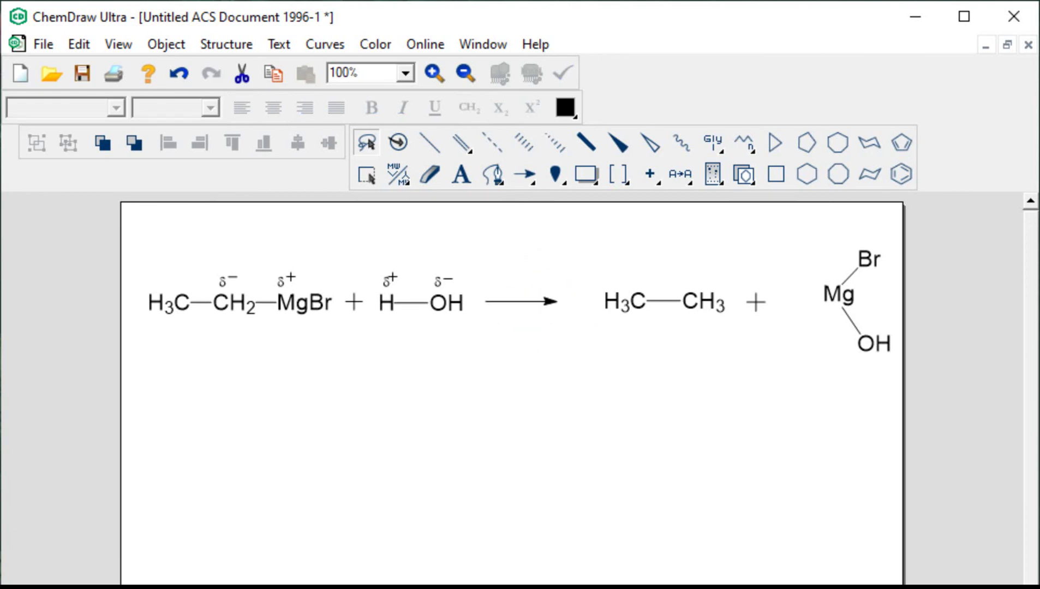
{"action": "mouse_move", "coordinate": [596, 266]}
{"action": "left_mouse_down"}
{"action": "mouse_move", "coordinate": [717, 341]}
{"action": "mouse_move", "coordinate": [689, 270]}
{"action": "mouse_move", "coordinate": [577, 263]}
{"action": "left_mouse_up"}
{"action": "left_click_drag", "start_coordinate": [664, 302], "coordinate": [628, 302]}
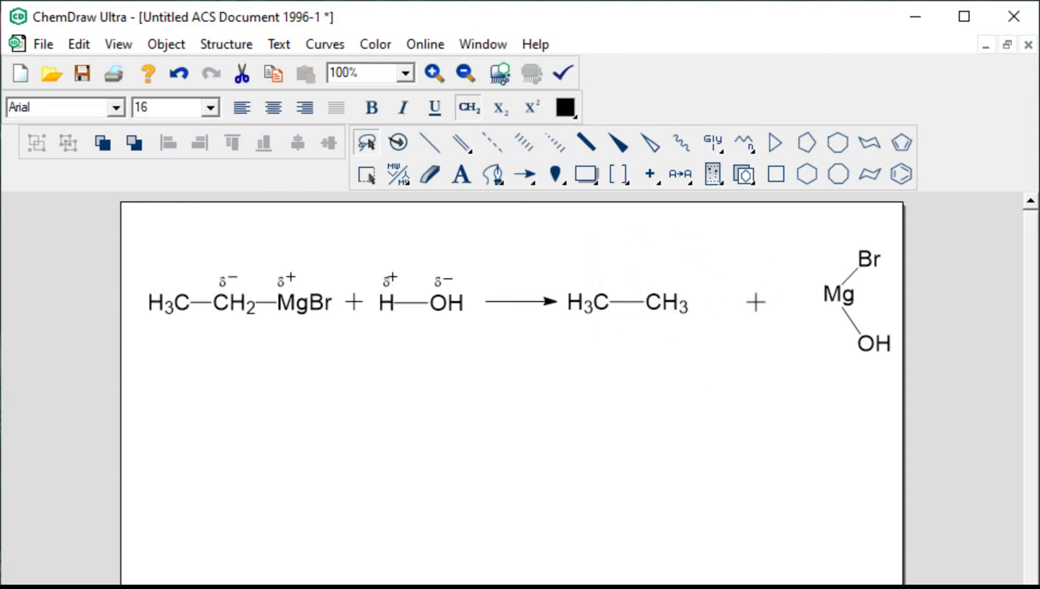
{"action": "left_click", "coordinate": [627, 302]}
Move the plus sign up beside ethane, level with its formula, and bring the Mg(OH)Br structure closer to it
{"action": "mouse_move", "coordinate": [745, 281]}
{"action": "left_mouse_down"}
{"action": "mouse_move", "coordinate": [790, 318]}
{"action": "mouse_move", "coordinate": [738, 280]}
{"action": "mouse_move", "coordinate": [733, 308]}
{"action": "left_mouse_up"}
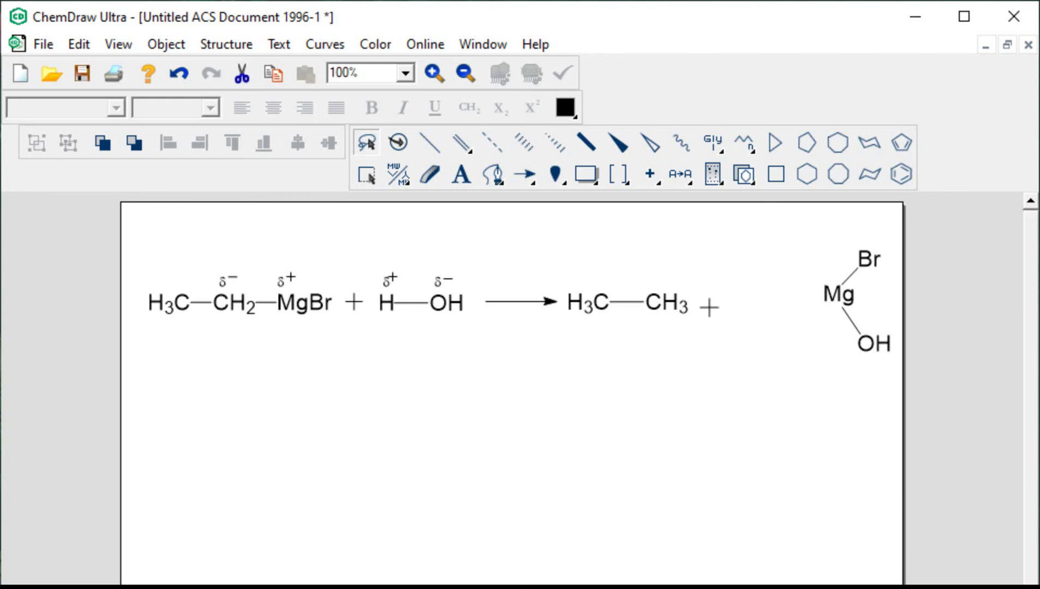
{"action": "left_click", "coordinate": [732, 307]}
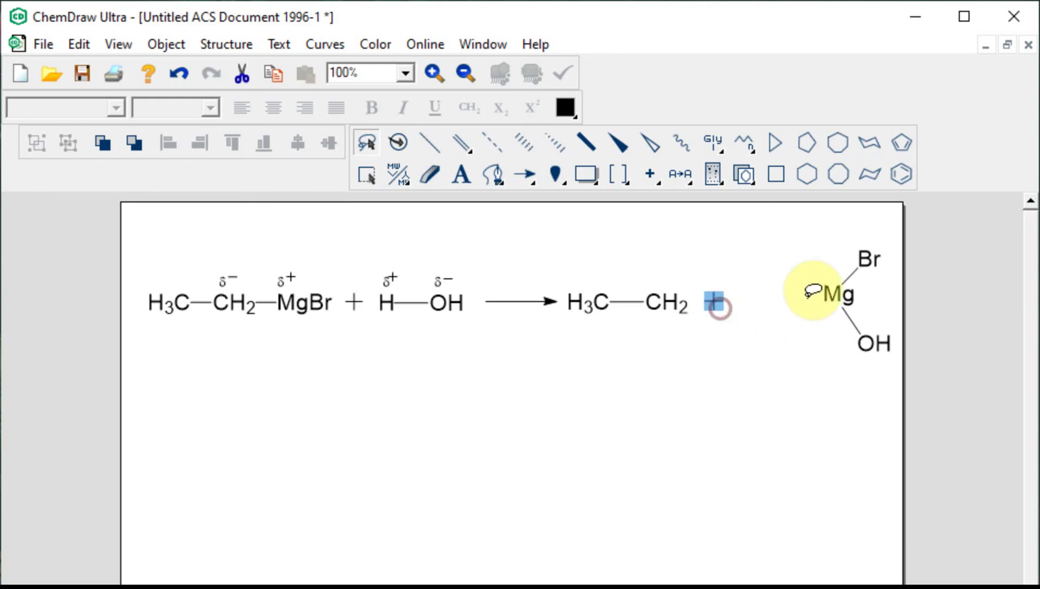
{"action": "mouse_move", "coordinate": [876, 310]}
{"action": "left_mouse_down"}
{"action": "mouse_move", "coordinate": [846, 379]}
{"action": "mouse_move", "coordinate": [870, 325]}
{"action": "mouse_move", "coordinate": [864, 337]}
{"action": "left_mouse_up"}
{"action": "mouse_move", "coordinate": [839, 246]}
{"action": "left_mouse_down"}
{"action": "mouse_move", "coordinate": [884, 410]}
{"action": "mouse_move", "coordinate": [865, 240]}
{"action": "mouse_move", "coordinate": [843, 245]}
{"action": "left_mouse_up"}
{"action": "mouse_move", "coordinate": [876, 316]}
{"action": "left_mouse_down"}
{"action": "mouse_move", "coordinate": [810, 330]}
{"action": "mouse_move", "coordinate": [854, 326]}
{"action": "left_mouse_up"}
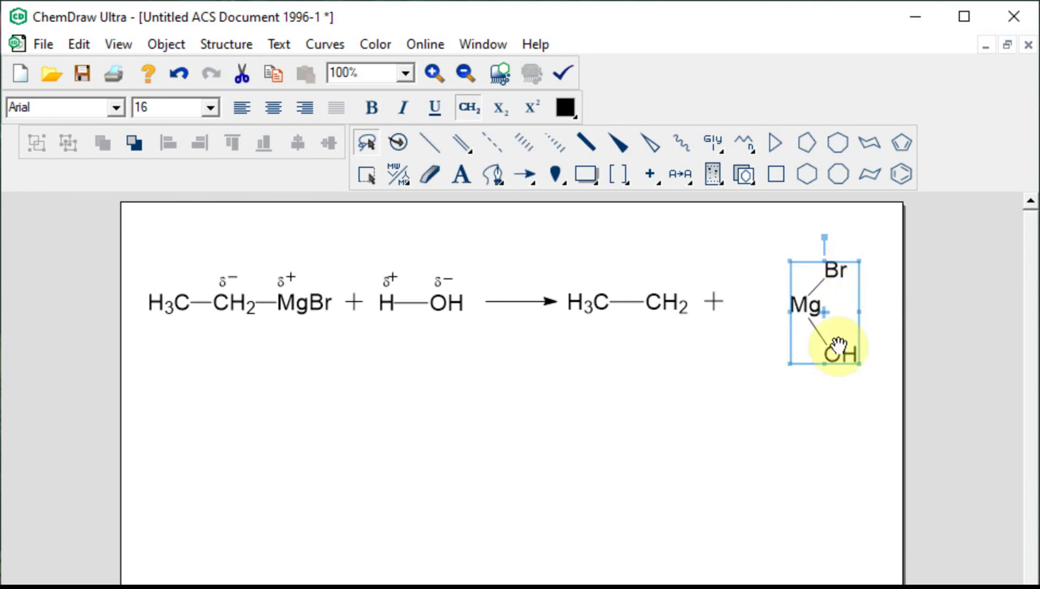
{"action": "left_click", "coordinate": [838, 456]}
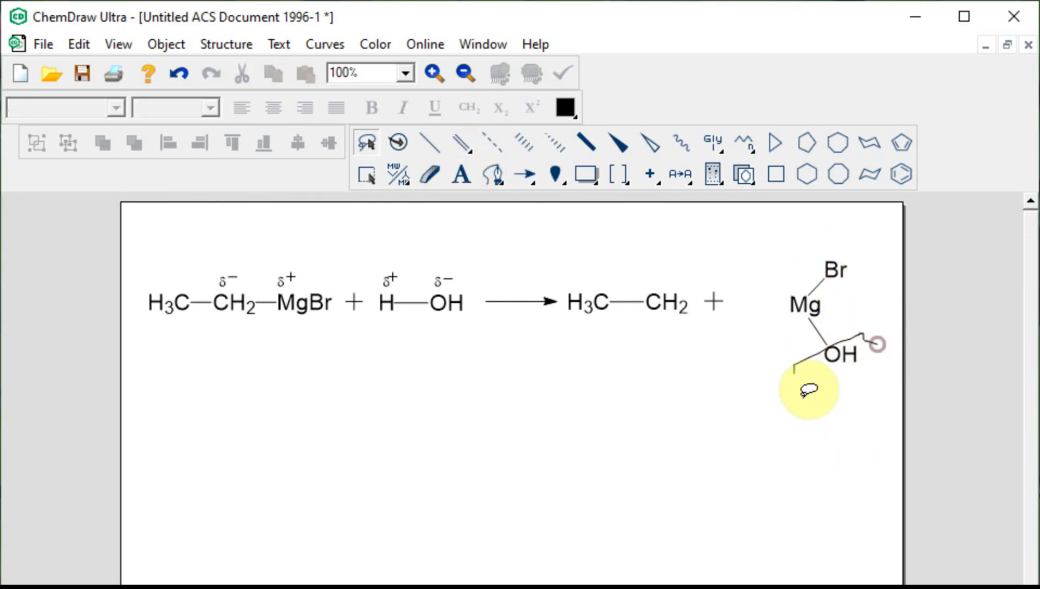
Rearrange the magnesium product into a line, with HO between the plus sign and Mg and with Br after Mg
{"action": "left_click_drag", "start_coordinate": [835, 352], "coordinate": [762, 301]}
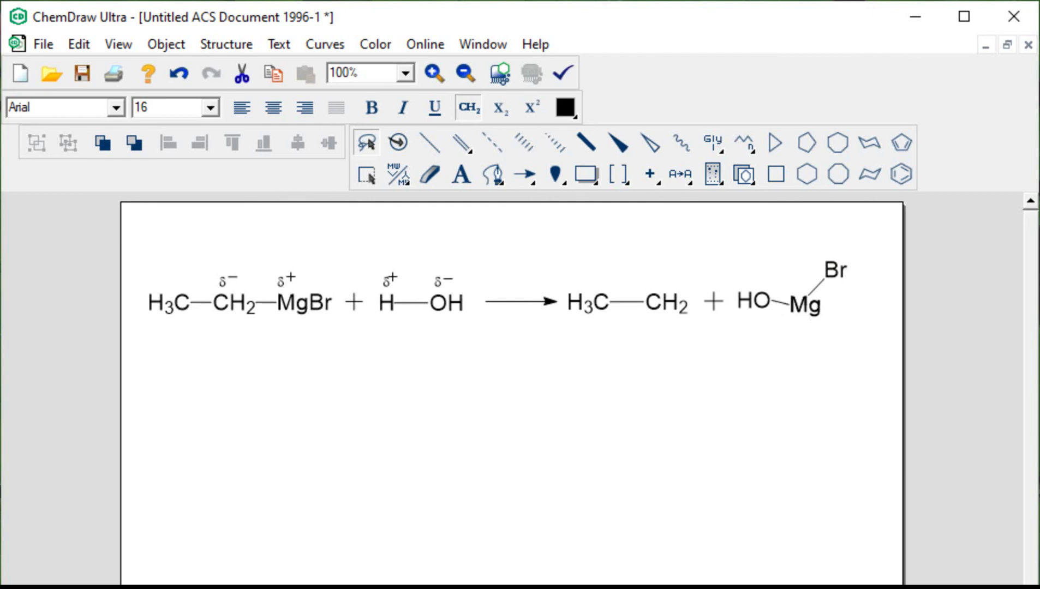
{"action": "left_click", "coordinate": [827, 238]}
{"action": "left_click", "coordinate": [825, 251]}
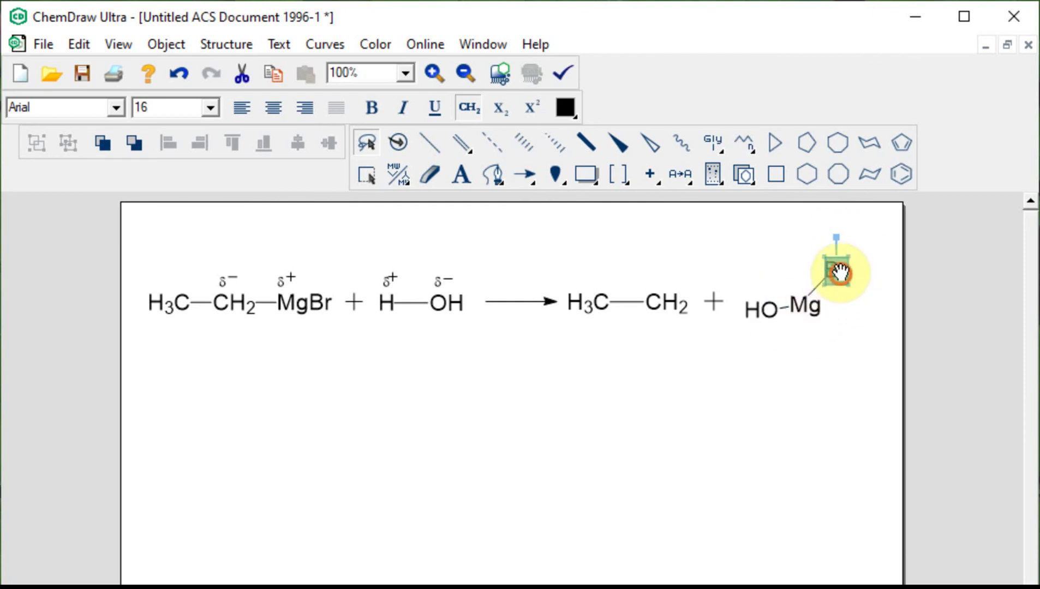
{"action": "left_click_drag", "start_coordinate": [840, 271], "coordinate": [883, 303]}
{"action": "left_click_drag", "start_coordinate": [805, 306], "coordinate": [815, 309]}
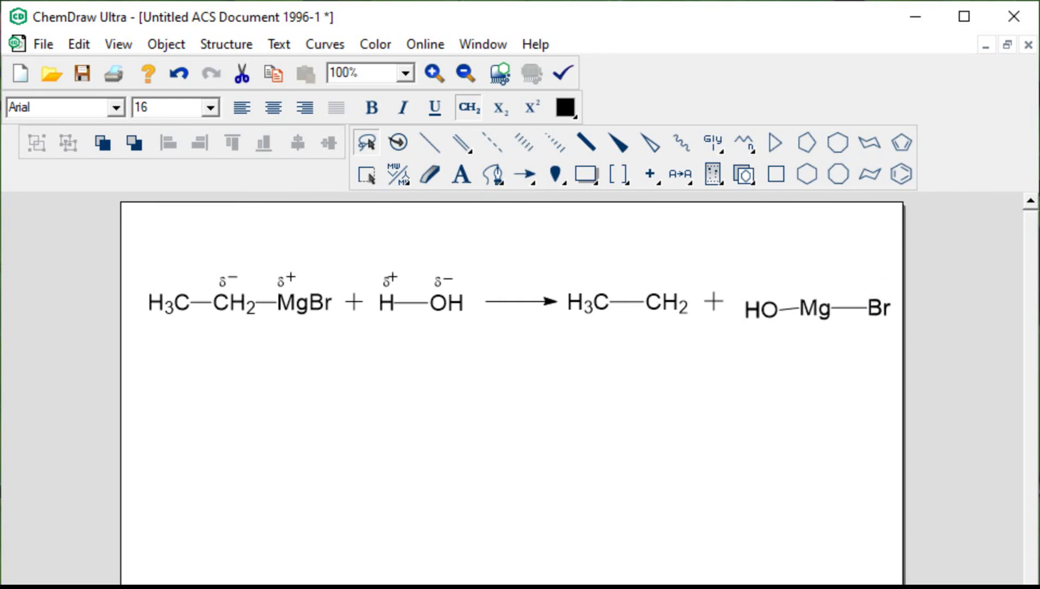
{"action": "left_click", "coordinate": [813, 309]}
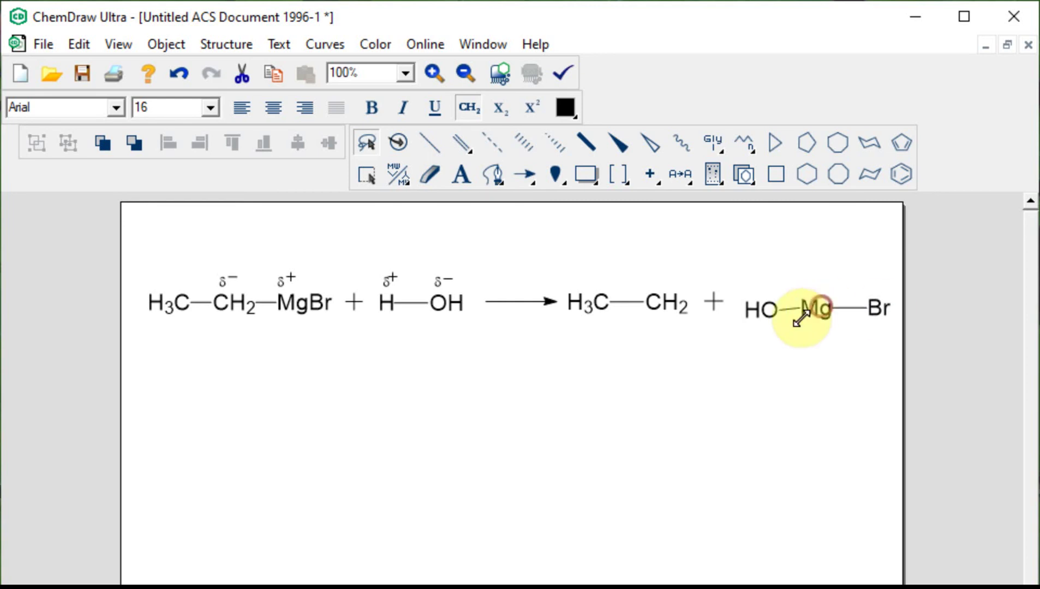
Nudge the HO label away from Mg so that the HO–Mg bond is horizontal
{"action": "left_click", "coordinate": [761, 315]}
{"action": "left_click", "coordinate": [764, 282]}
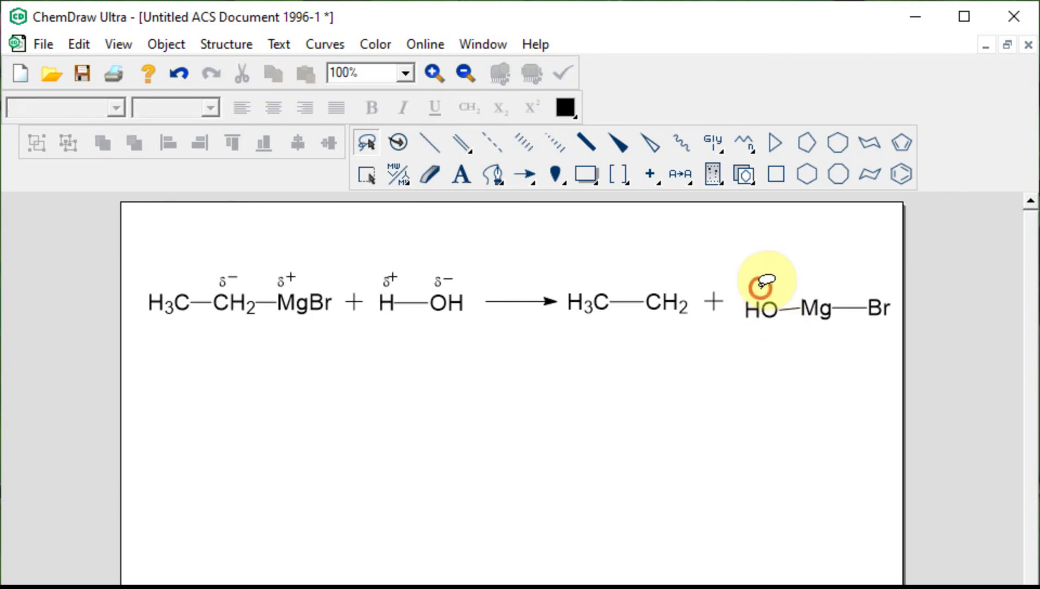
{"action": "left_click", "coordinate": [761, 312]}
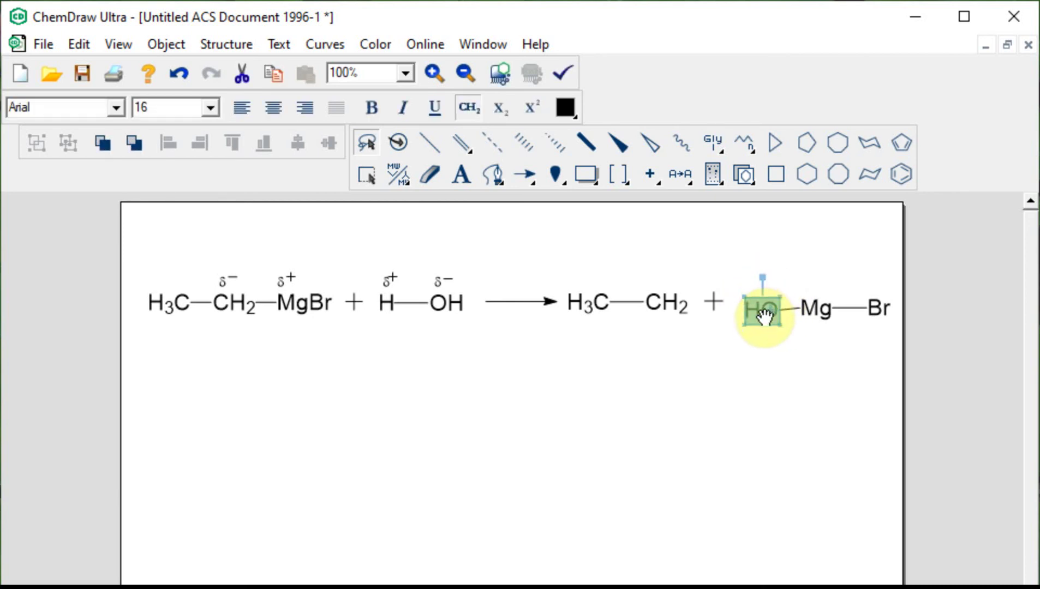
{"action": "mouse_move", "coordinate": [759, 314]}
{"action": "left_mouse_down"}
{"action": "mouse_move", "coordinate": [755, 301]}
{"action": "mouse_move", "coordinate": [756, 311]}
{"action": "left_mouse_up"}
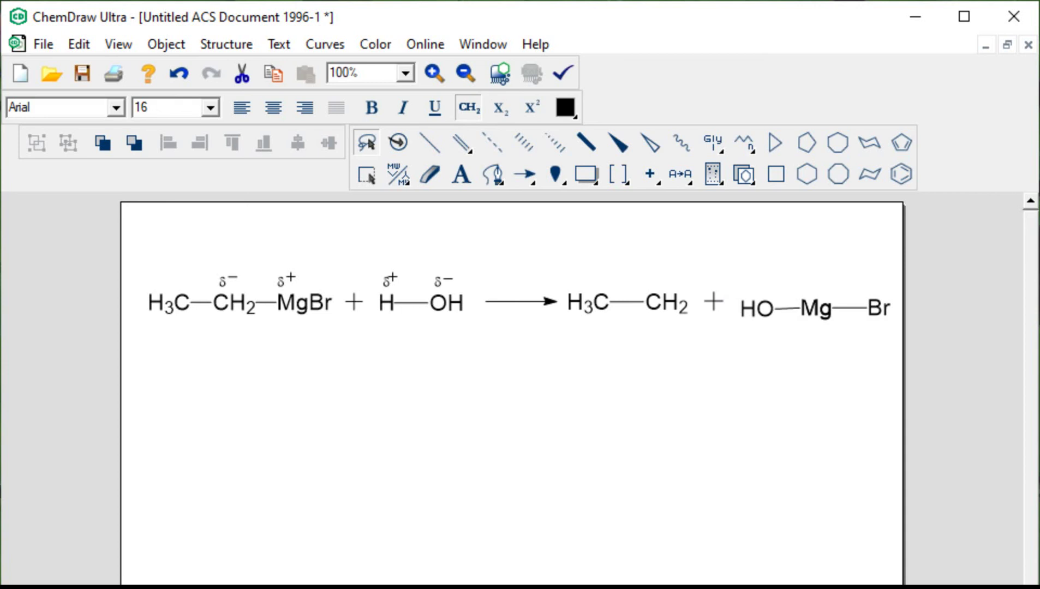
{"action": "left_click", "coordinate": [757, 316]}
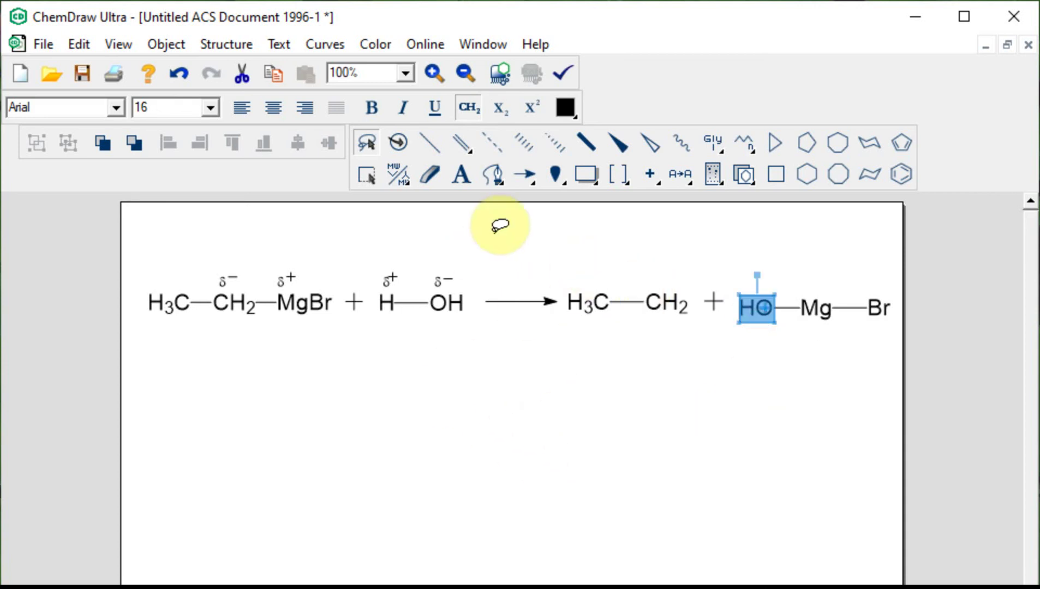
Align the ethane, plus sign and HO–Mg–Br at one level and group them as the product side
{"action": "mouse_move", "coordinate": [587, 259]}
{"action": "left_mouse_down"}
{"action": "mouse_move", "coordinate": [726, 392]}
{"action": "mouse_move", "coordinate": [862, 340]}
{"action": "mouse_move", "coordinate": [761, 249]}
{"action": "left_mouse_up"}
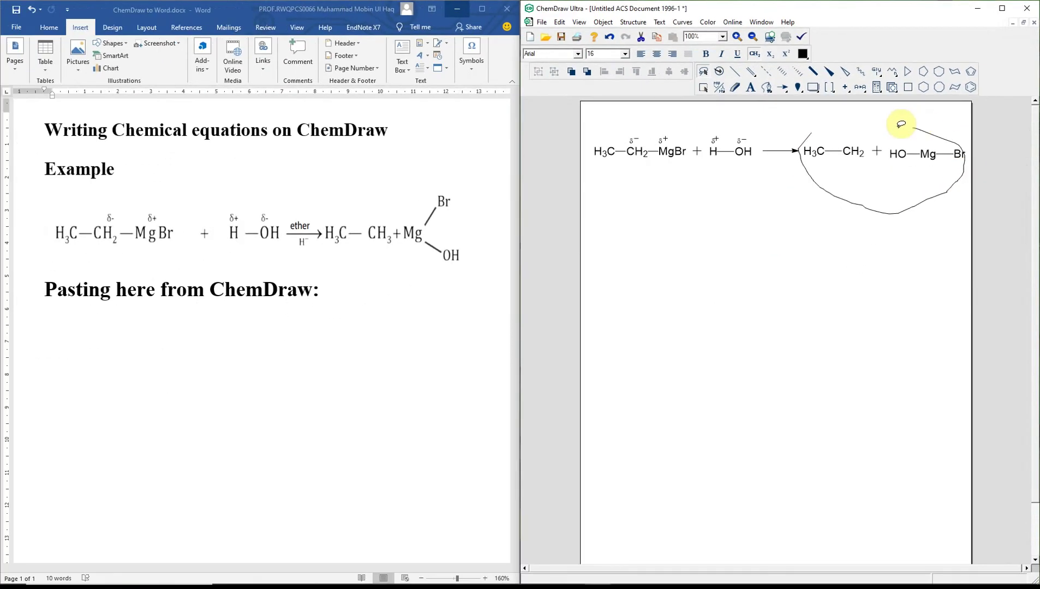
{"action": "mouse_move", "coordinate": [901, 125]}
{"action": "left_mouse_down"}
{"action": "mouse_move", "coordinate": [817, 132]}
{"action": "mouse_move", "coordinate": [810, 121]}
{"action": "left_mouse_up"}
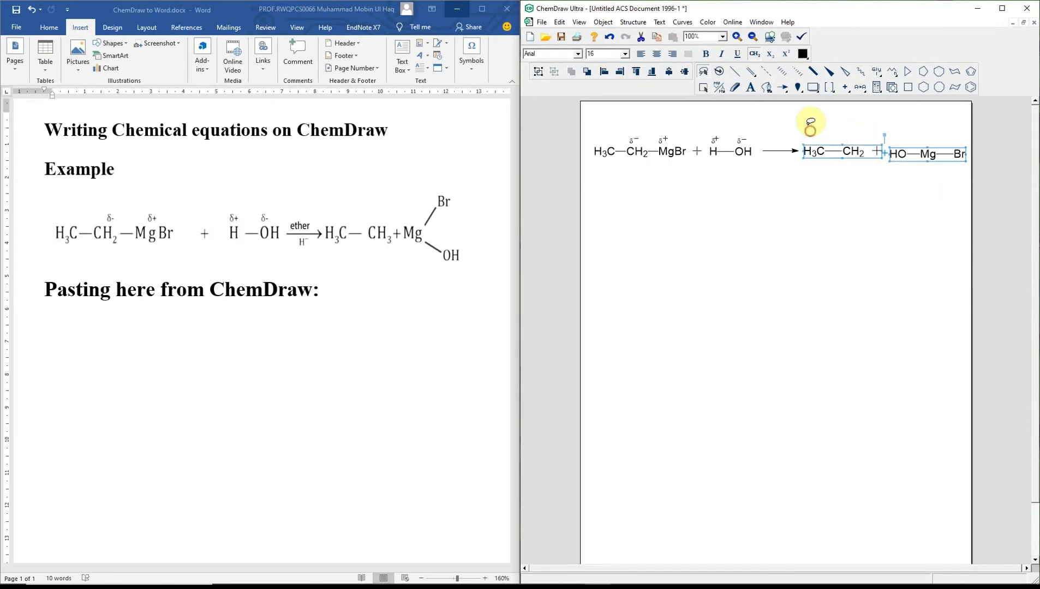
{"action": "left_click", "coordinate": [603, 25]}
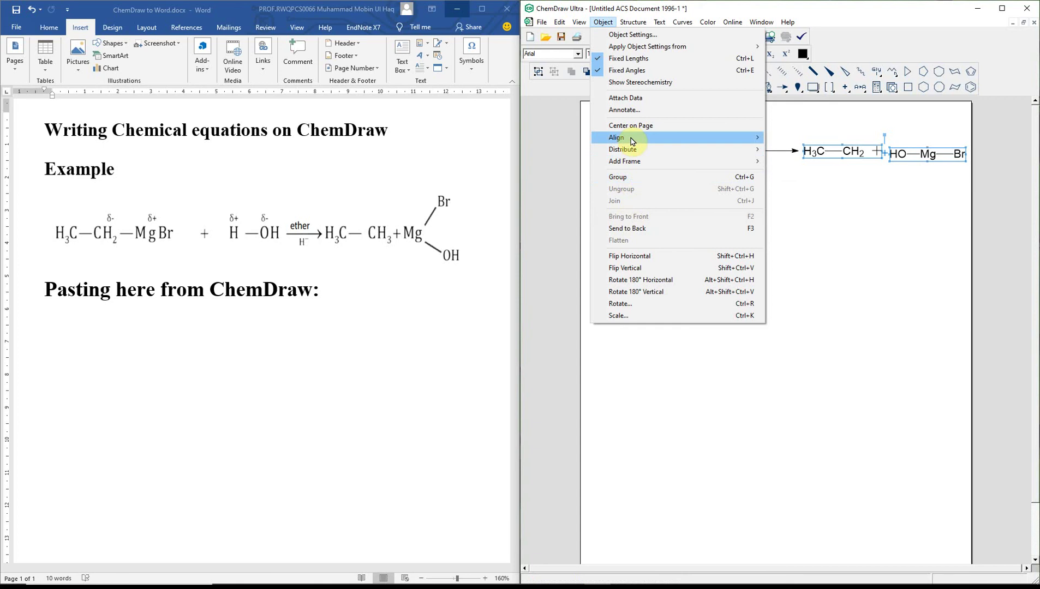
{"action": "mouse_move", "coordinate": [632, 142]}
{"action": "left_click", "coordinate": [819, 182]}
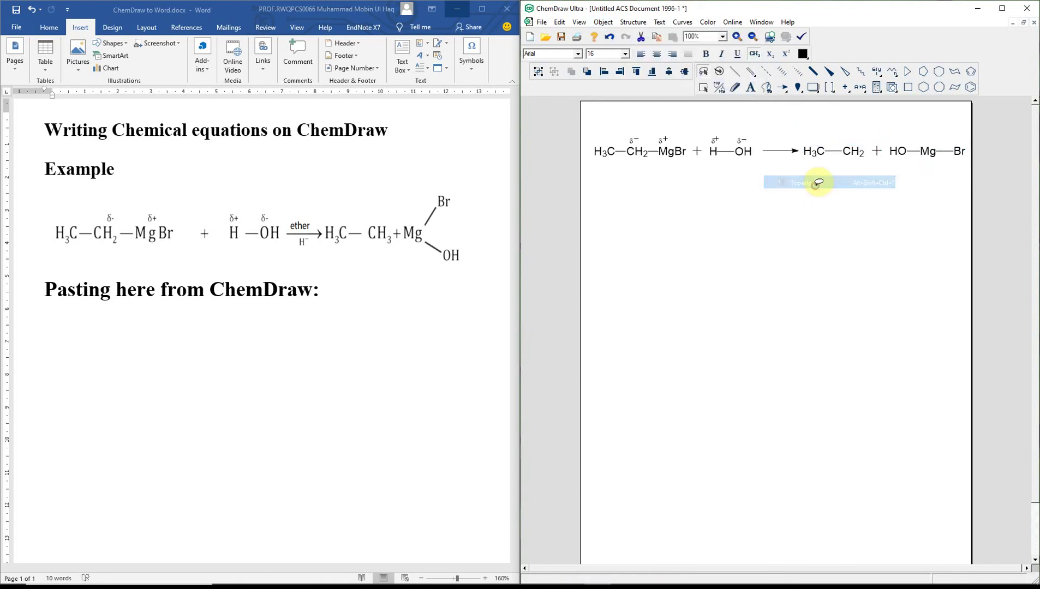
{"action": "left_click", "coordinate": [603, 22]}
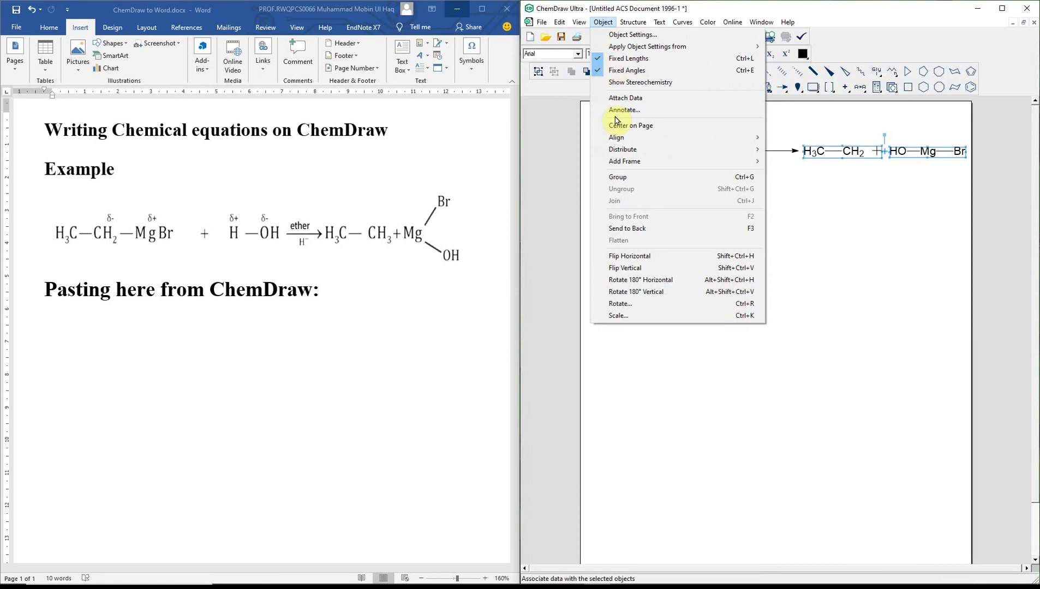
{"action": "left_click", "coordinate": [622, 176]}
Group the reactants, reaction arrow and products into one whole equation
{"action": "mouse_move", "coordinate": [607, 121]}
{"action": "left_mouse_down"}
{"action": "mouse_move", "coordinate": [880, 258]}
{"action": "mouse_move", "coordinate": [987, 98]}
{"action": "mouse_move", "coordinate": [602, 136]}
{"action": "left_mouse_up"}
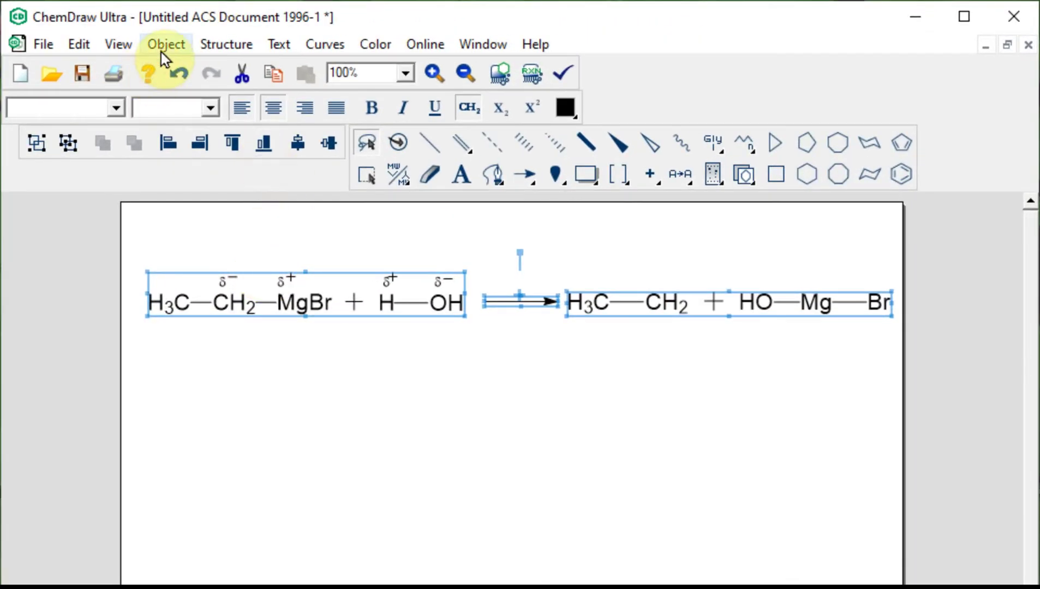
{"action": "left_click", "coordinate": [162, 48]}
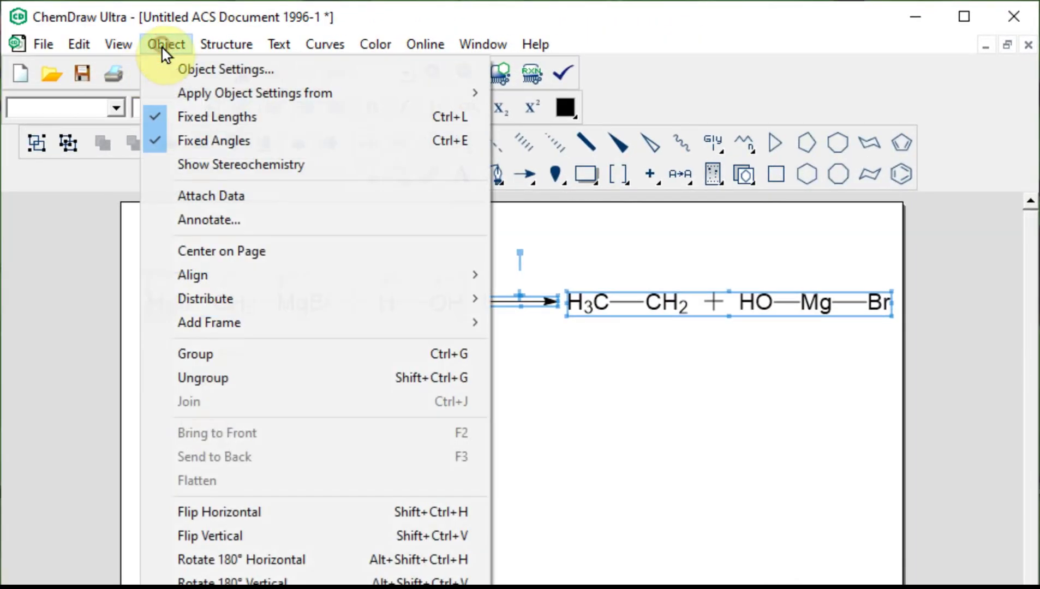
{"action": "left_click", "coordinate": [237, 355]}
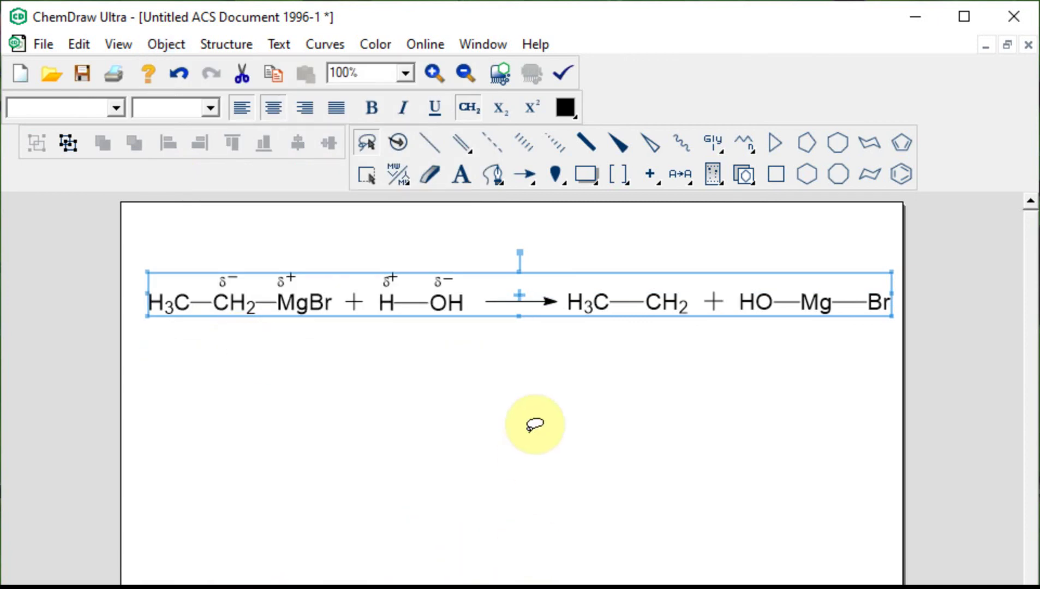
{"action": "left_click", "coordinate": [564, 458]}
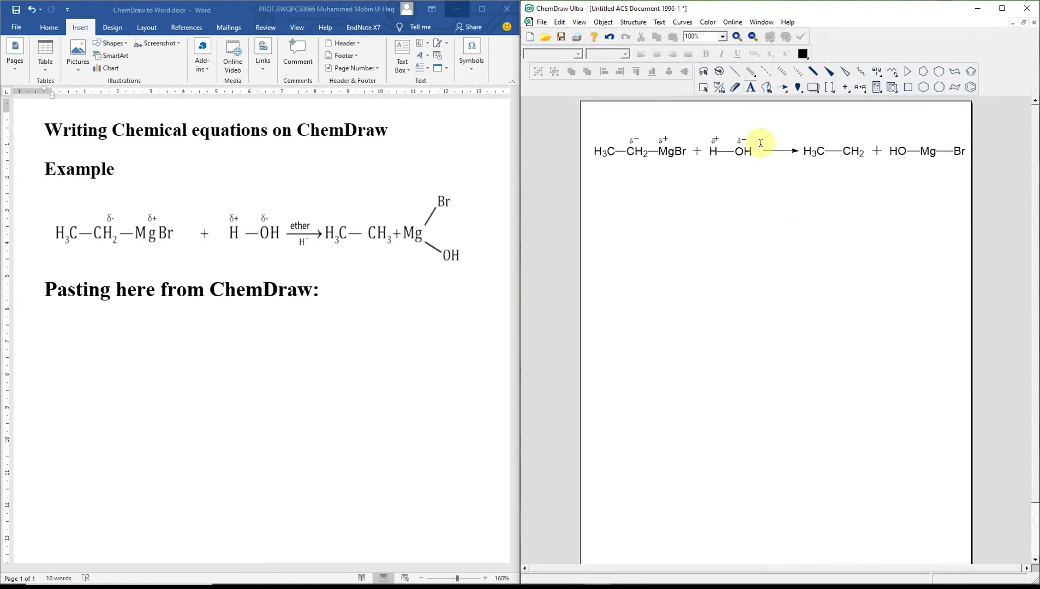
Write ether above the reaction arrow and H below it, with a raised minus symbol beside the H
{"action": "left_click", "coordinate": [770, 144]}
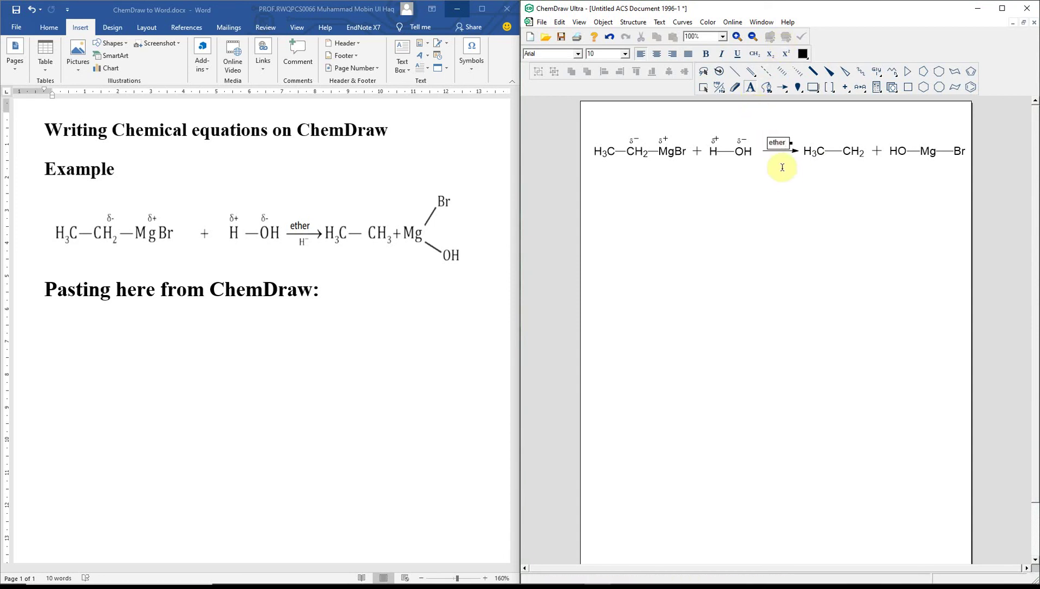
{"action": "left_click", "coordinate": [775, 162]}
{"action": "left_click_drag", "start_coordinate": [846, 96], "coordinate": [880, 113]}
{"action": "left_click", "coordinate": [786, 155]}
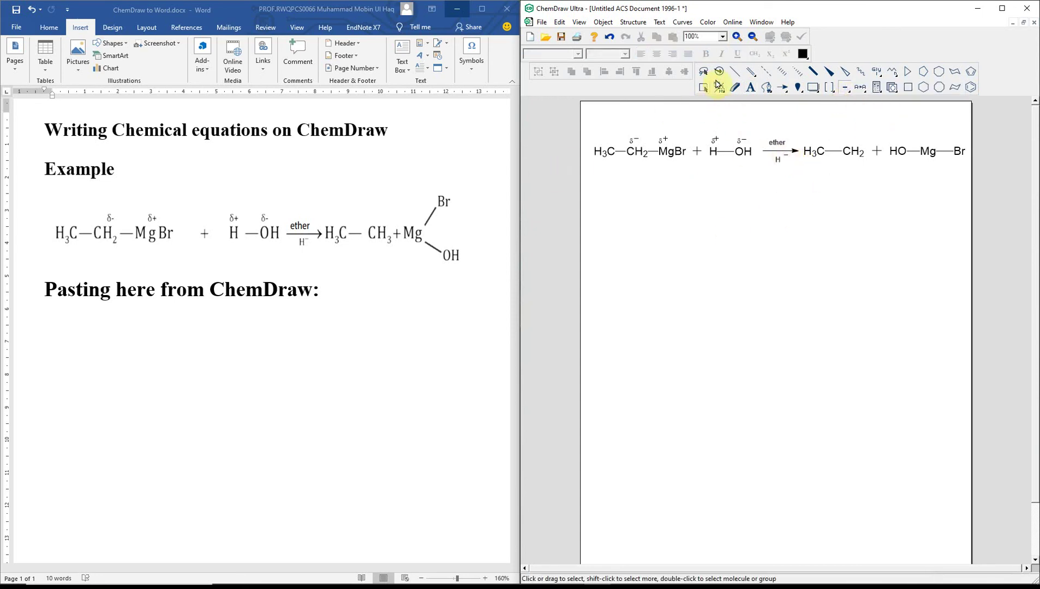
Group the whole equation together with the ether and H⁻ labels at the reaction arrow
{"action": "left_click_drag", "start_coordinate": [593, 105], "coordinate": [981, 249]}
{"action": "left_click", "coordinate": [602, 23]}
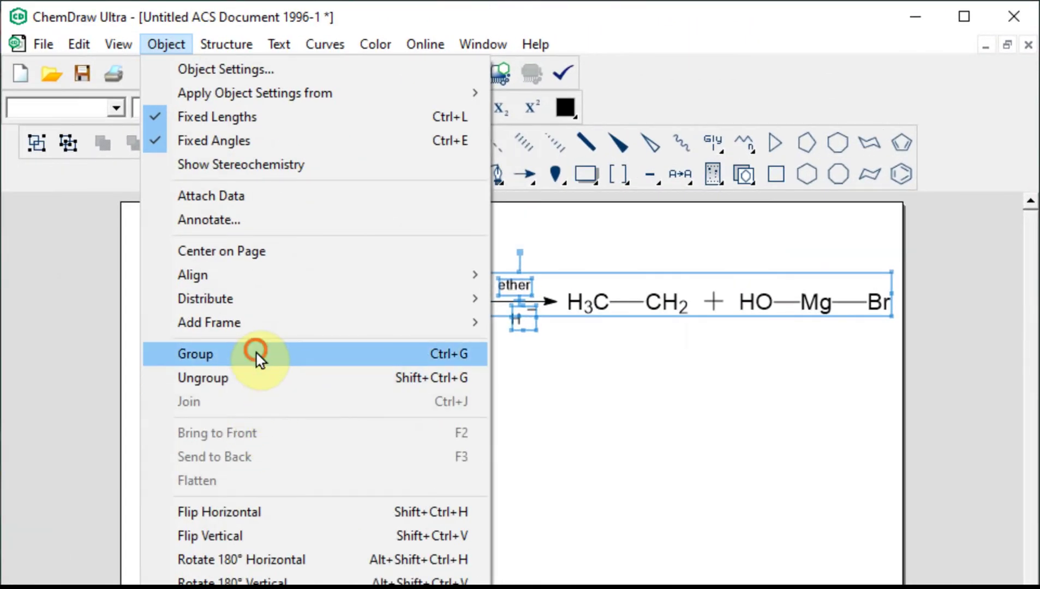
{"action": "left_click", "coordinate": [257, 354]}
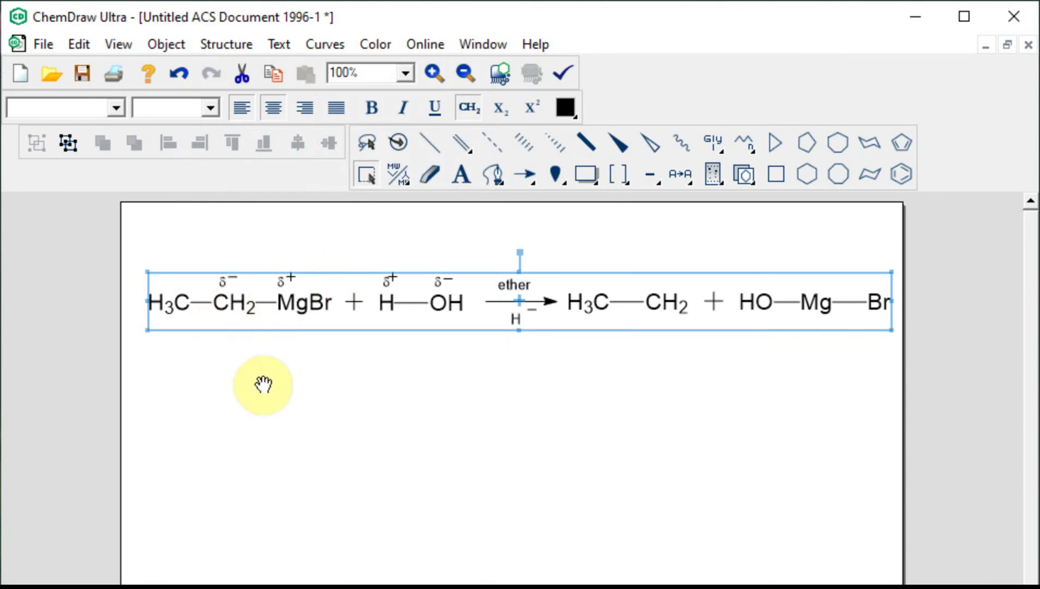
Copy the grouped equation and paste it into the Word document beneath the heading "Pasting here from ChemDraw:"
{"action": "right_click", "coordinate": [256, 288]}
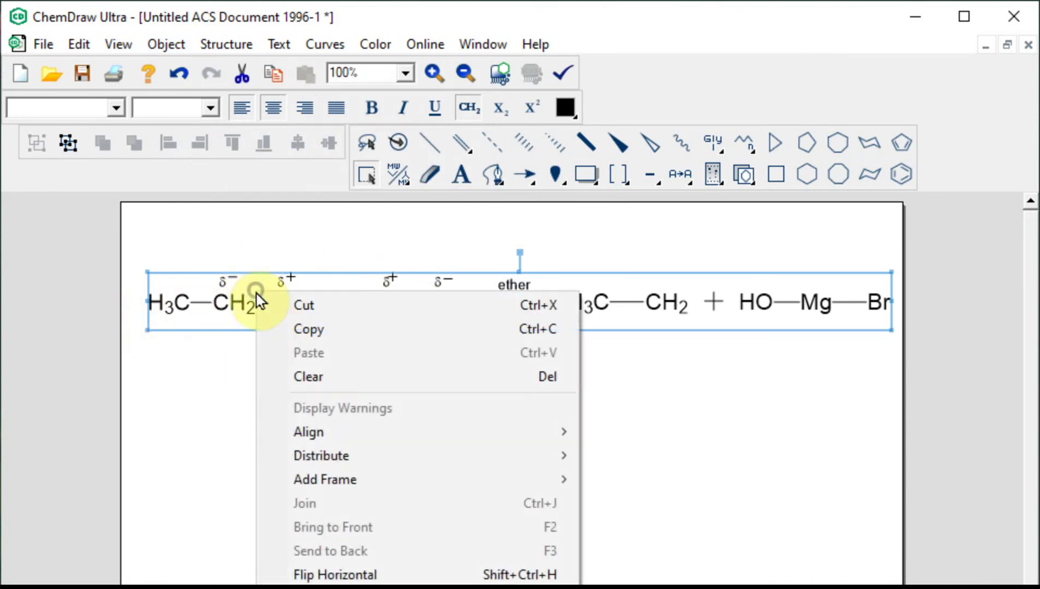
{"action": "left_click", "coordinate": [317, 328]}
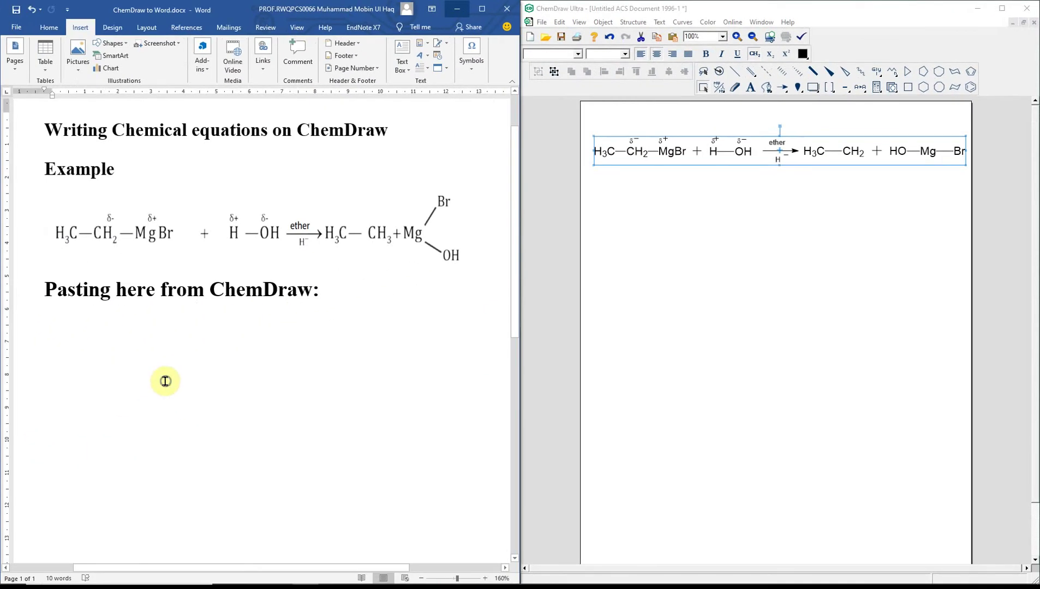
{"action": "right_click", "coordinate": [166, 382]}
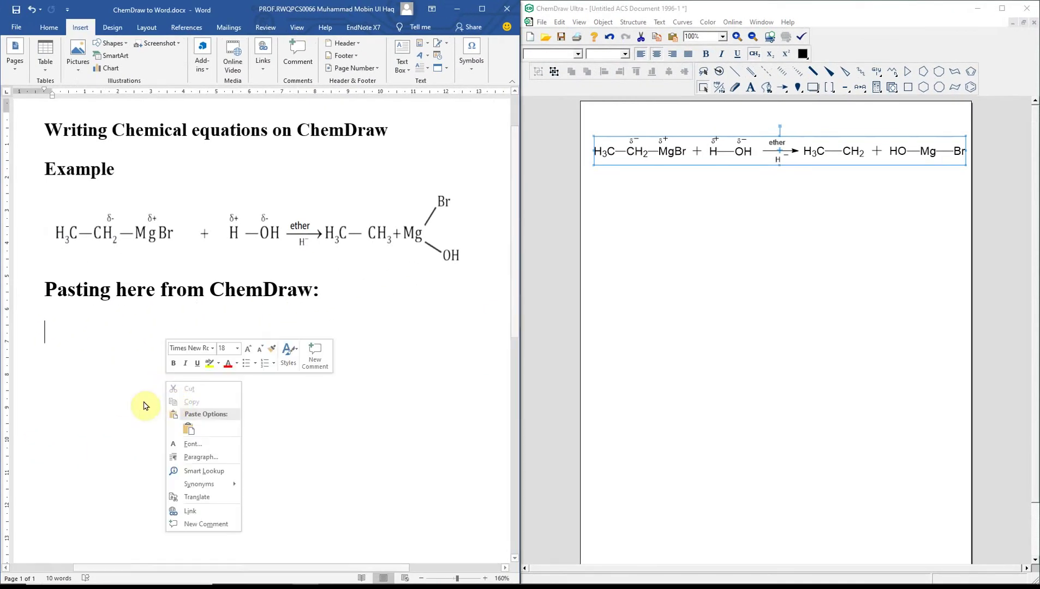
{"action": "left_click", "coordinate": [192, 432]}
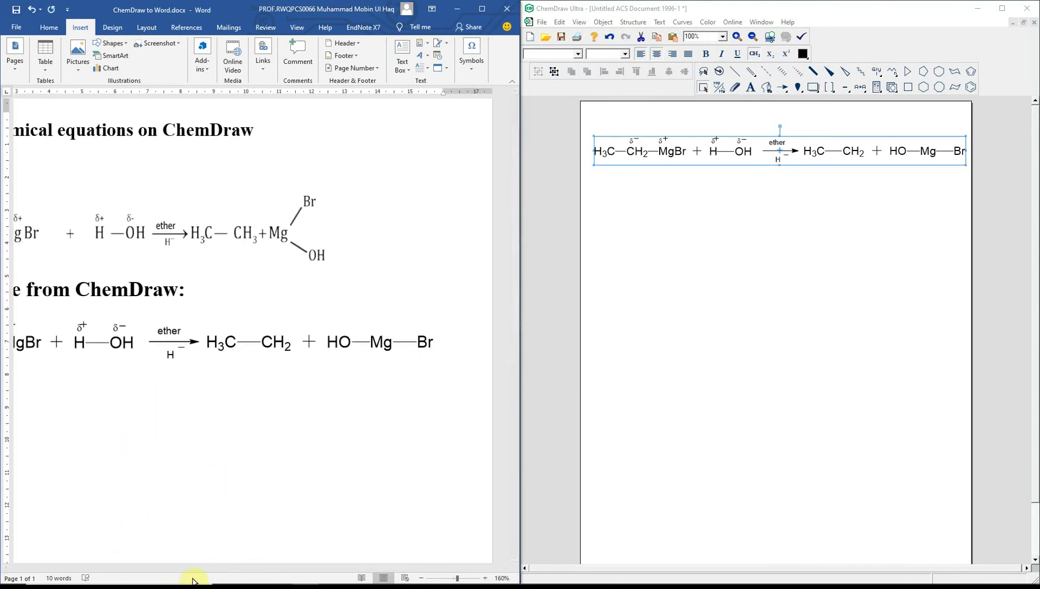
{"action": "left_click_drag", "start_coordinate": [209, 569], "coordinate": [81, 571]}
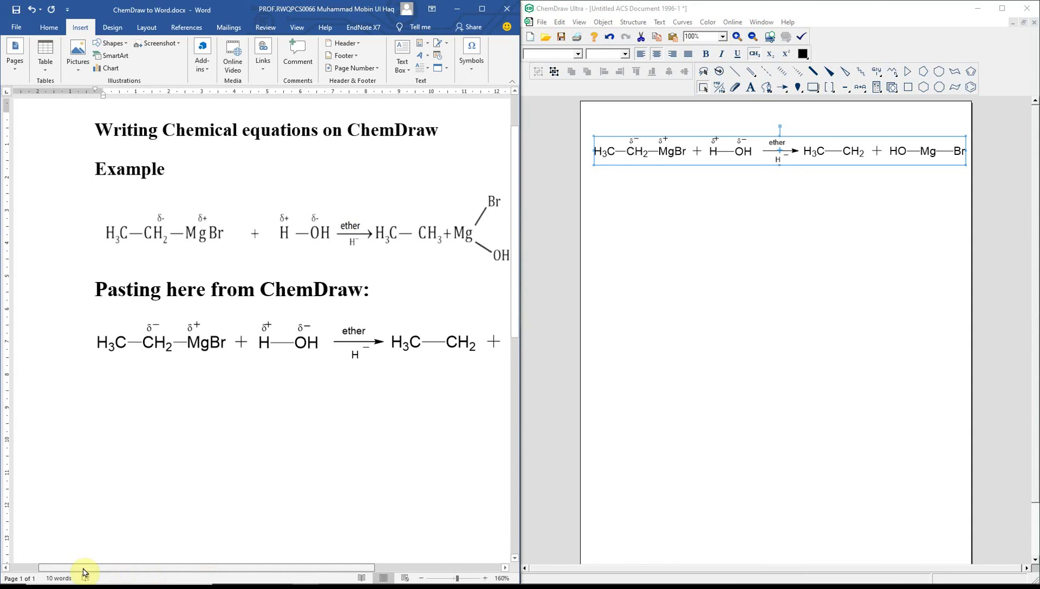
{"action": "left_click", "coordinate": [134, 553]}
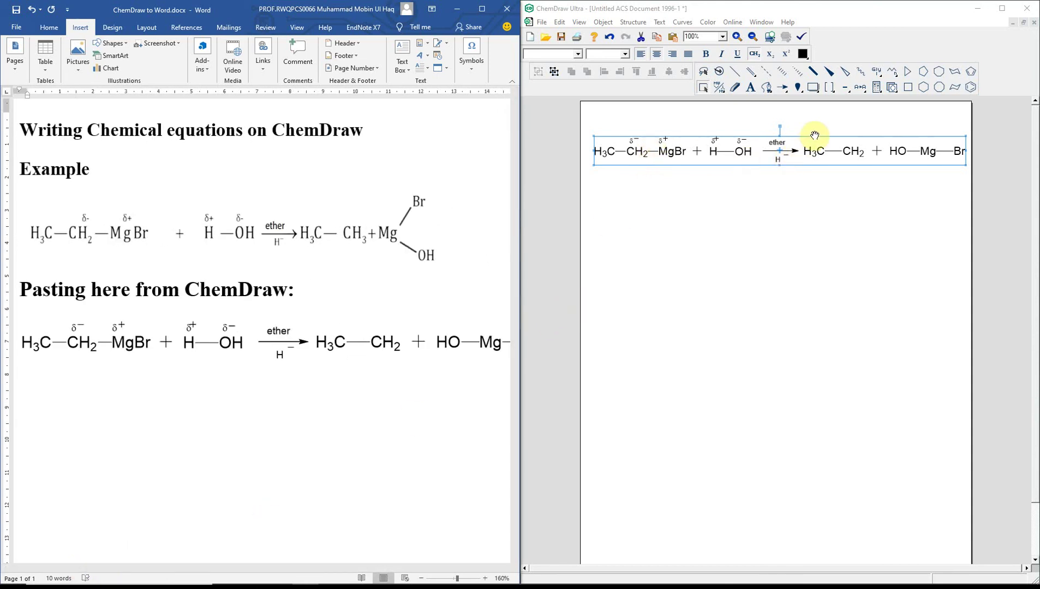
Switch back to ChemDraw and select the entire grouped equation
{"action": "left_click", "coordinate": [787, 240]}
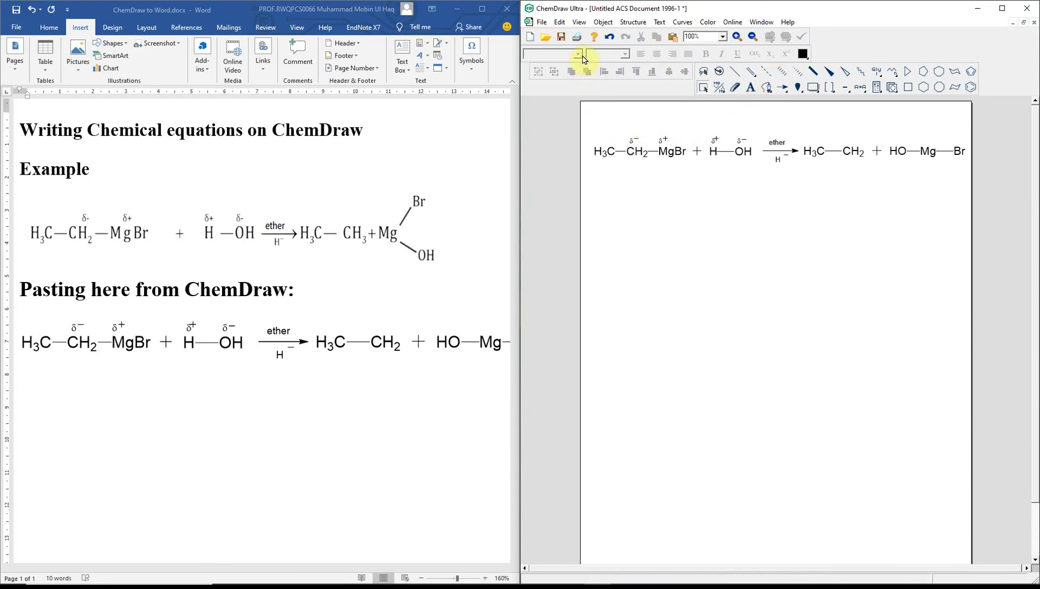
{"action": "left_click_drag", "start_coordinate": [592, 105], "coordinate": [998, 169]}
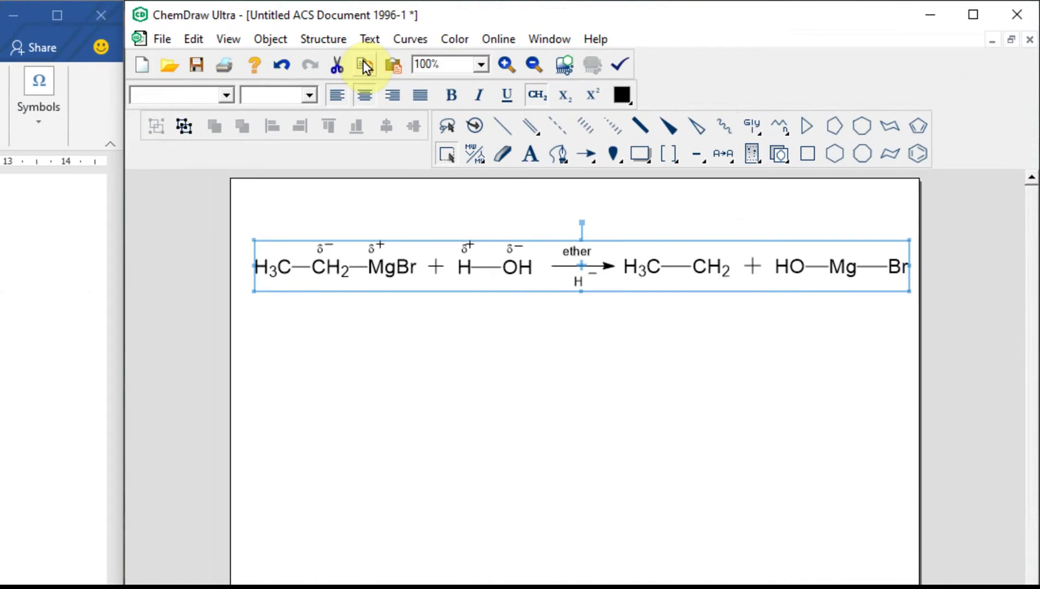